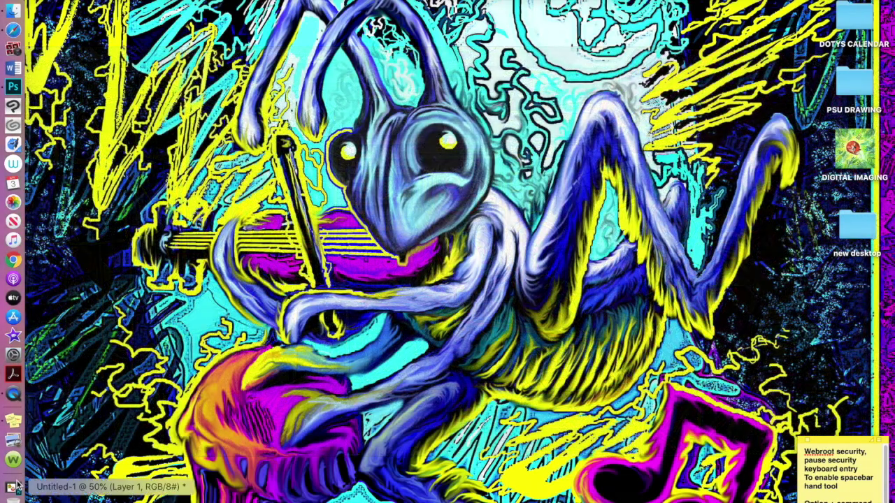
- Switch to Photoshop and, in crab.psd, make the line sketch on Layer 2, the Background shapes and the coloured crab on Layer 8 visible
left_click(16, 487)
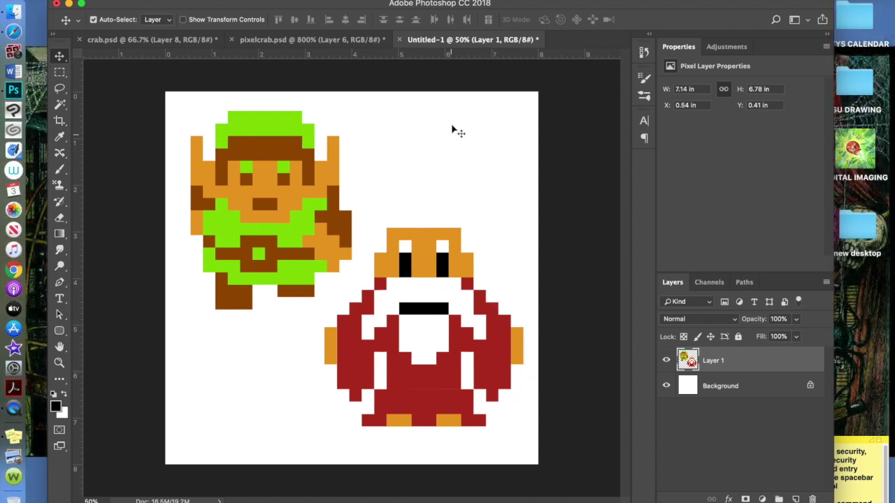
left_click(177, 45)
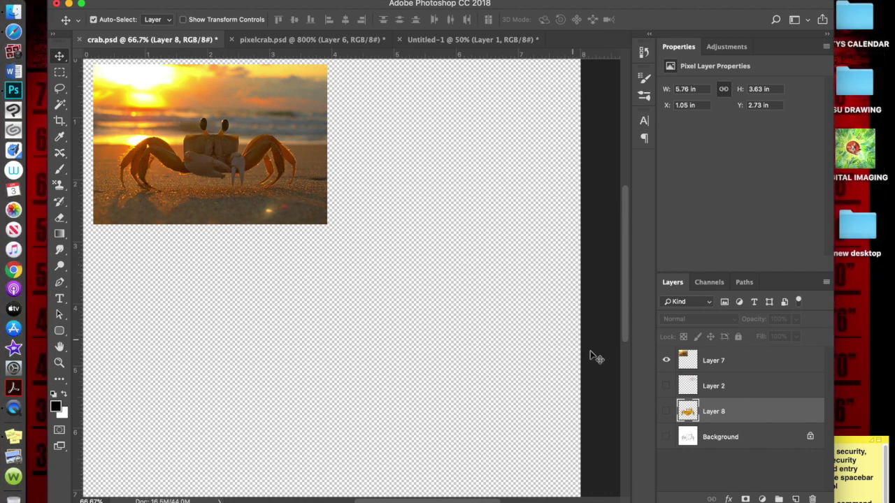
left_click(666, 386)
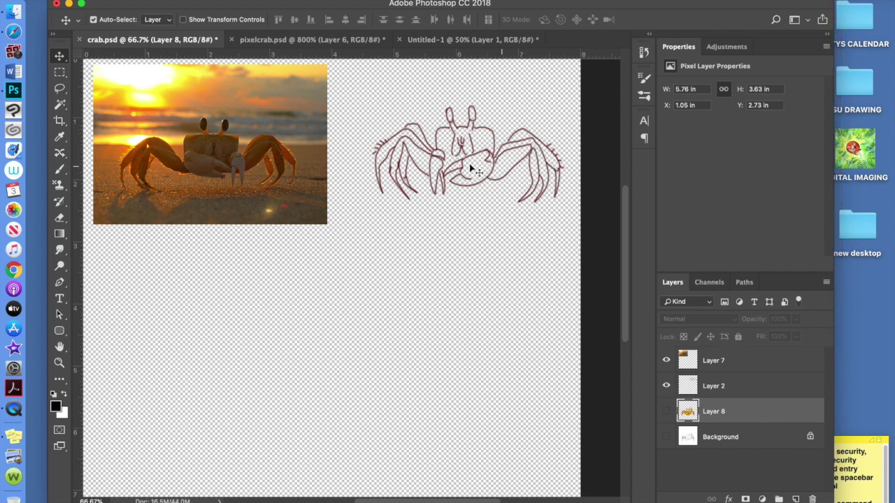
key("u")
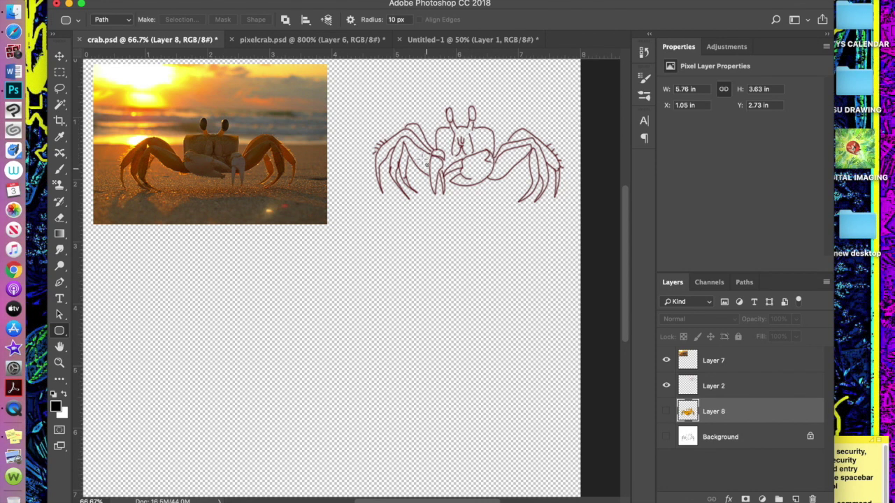
left_click(666, 437)
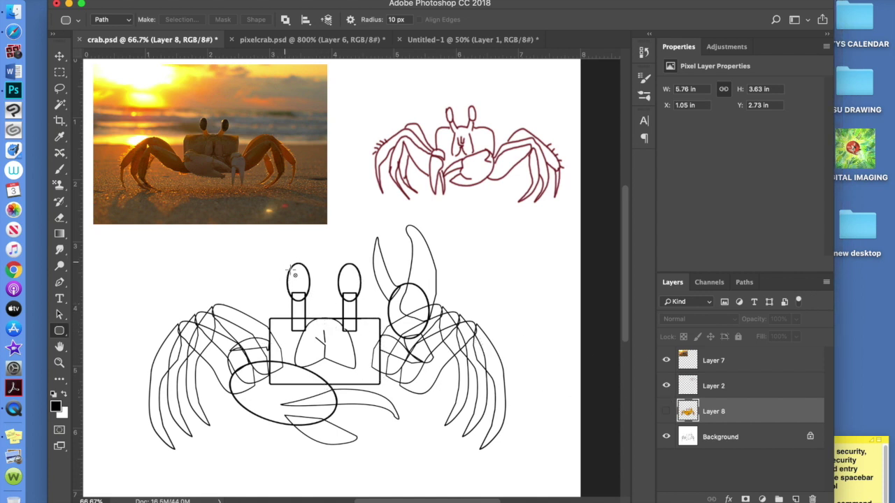
left_click(667, 412)
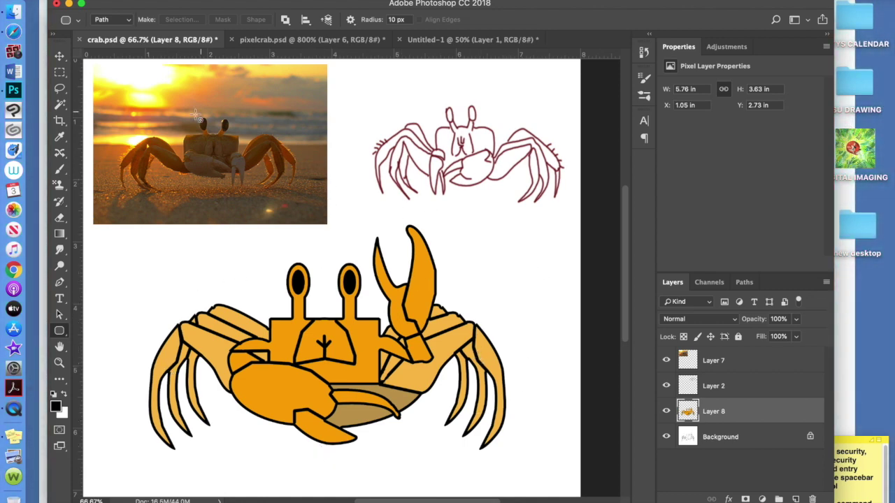
- In pixelcrab.psd, select the Pencil tool and make the beach scene on Layer 2 visible behind the crab
key("ctrl+Tab")
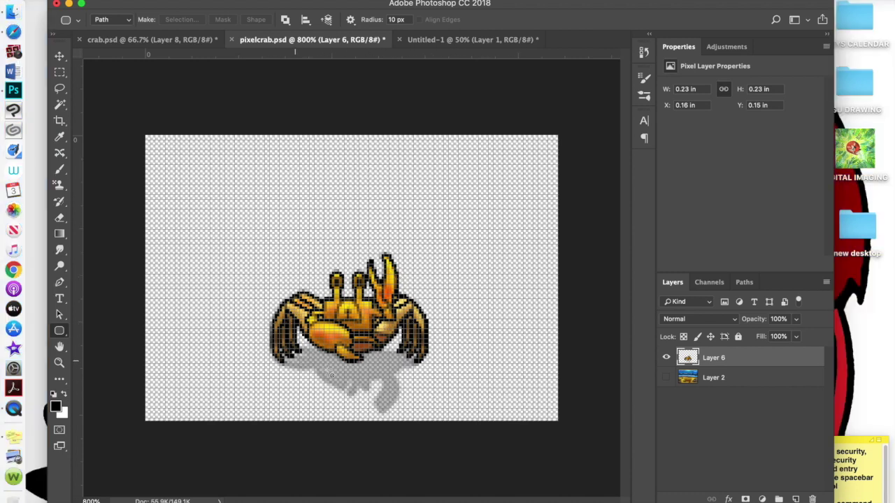
left_click(186, 40)
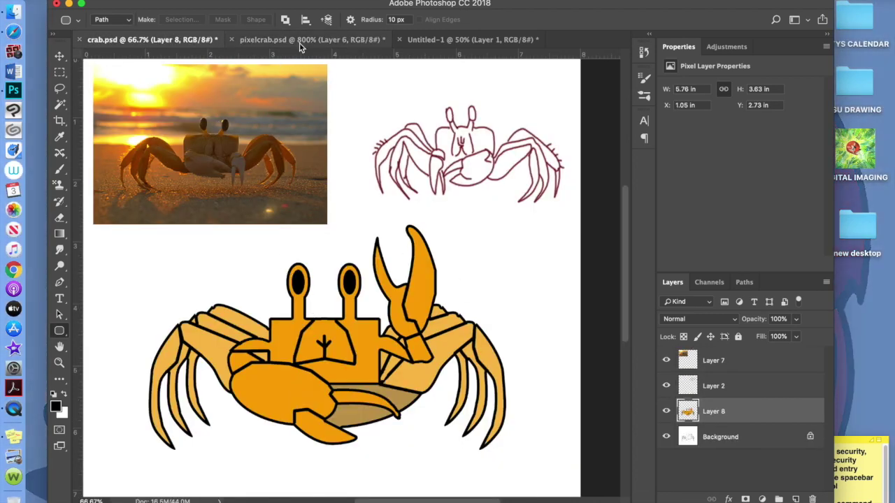
left_click(308, 39)
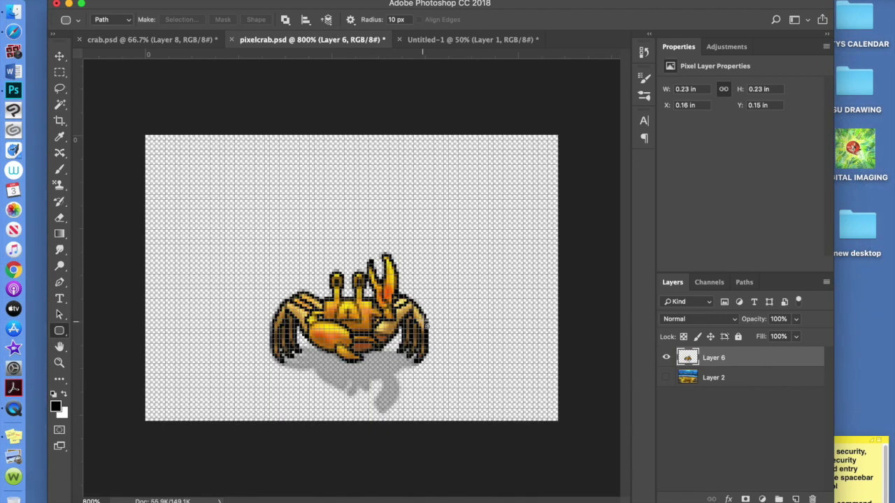
left_click(60, 169)
right_click(60, 170)
left_click(112, 180)
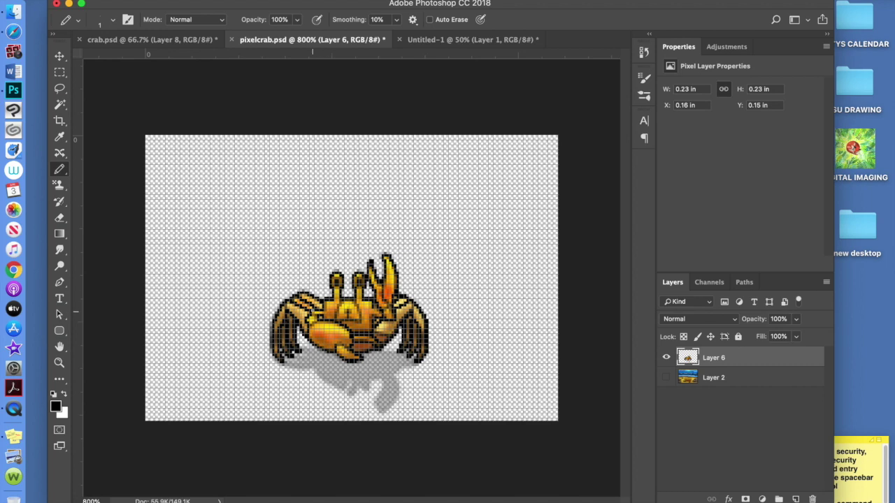
left_click(667, 378)
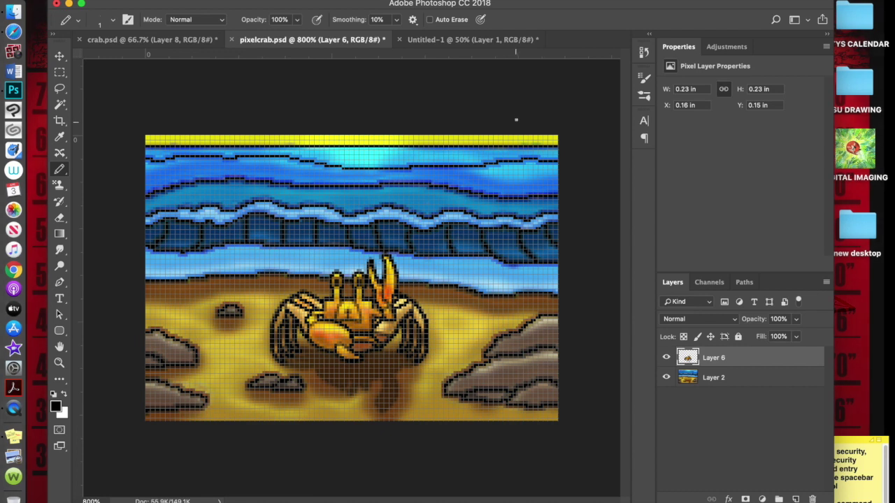
- Return to the Untitled-1 document, switch to Safari and search Google Images for "frog"
left_click(409, 42)
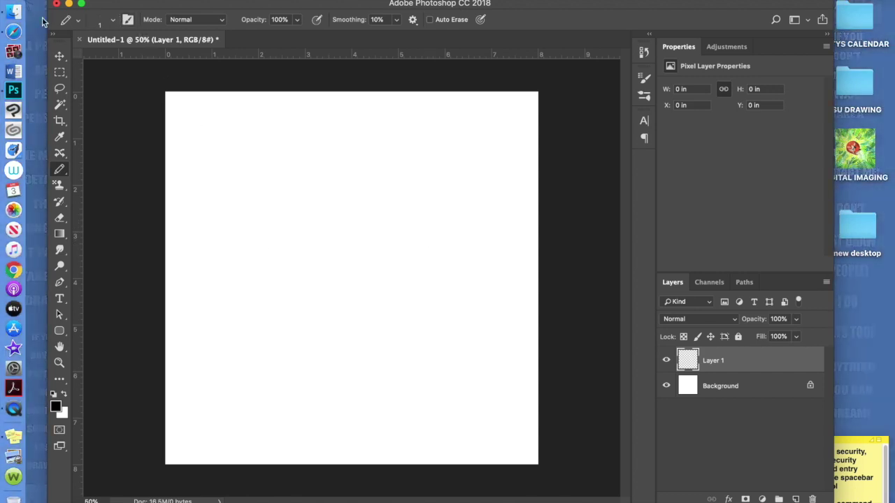
left_click(13, 31)
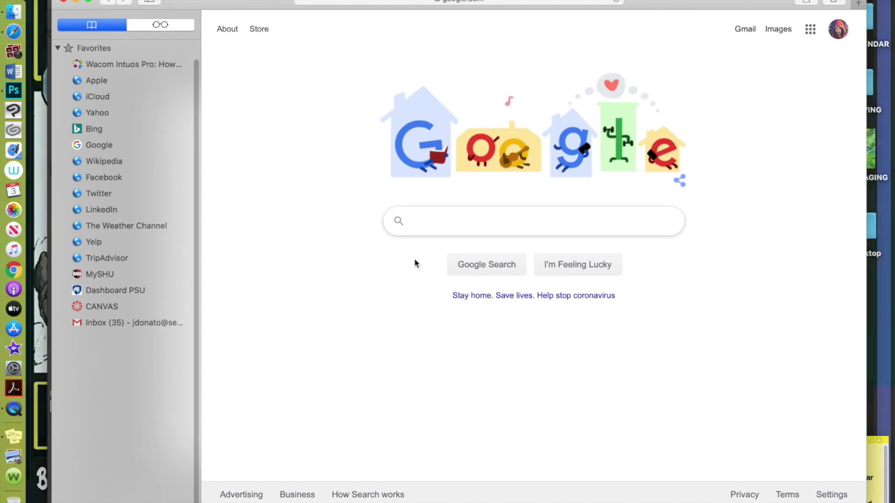
type("frog")
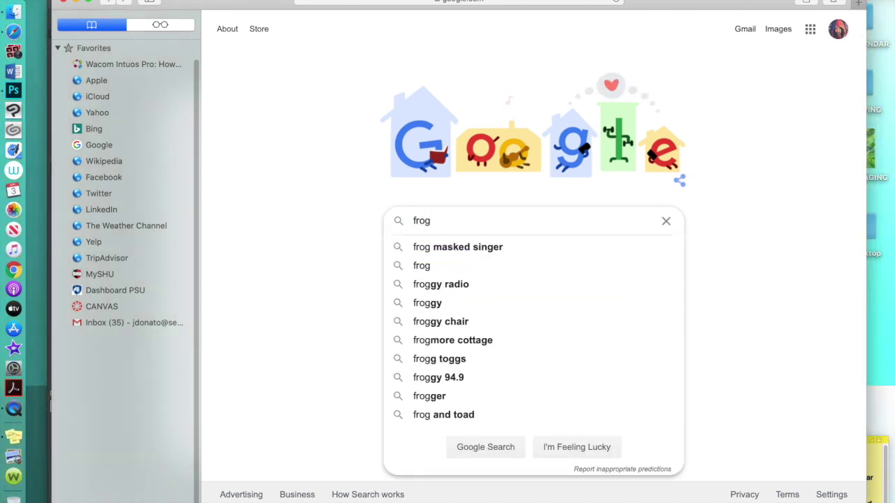
key("Return")
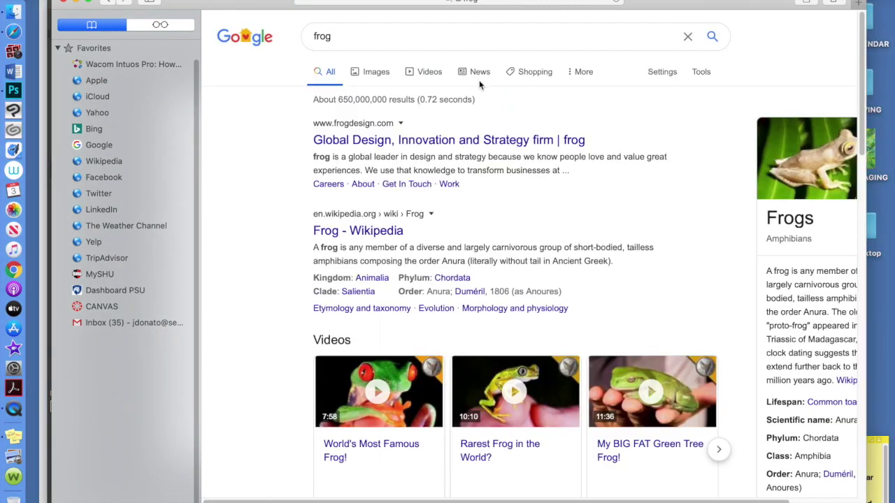
left_click(377, 79)
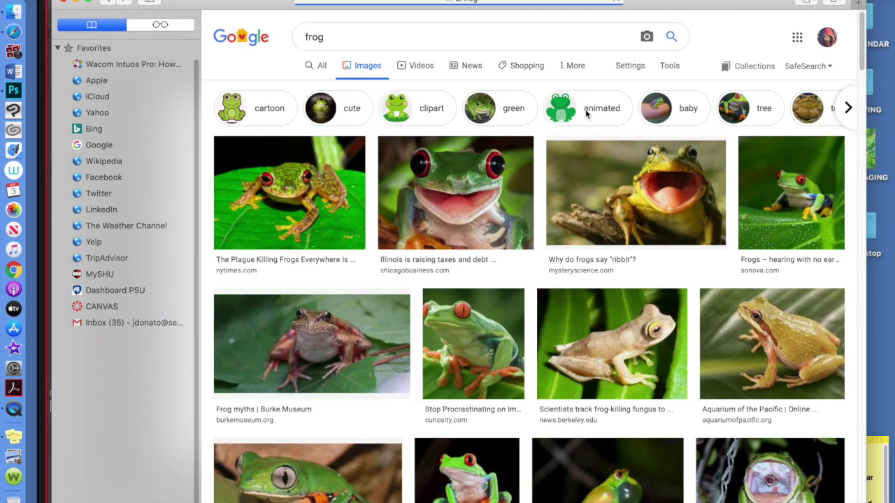
- Filter the frog image results by usage rights to "Labeled for reuse with modification"
left_click(668, 66)
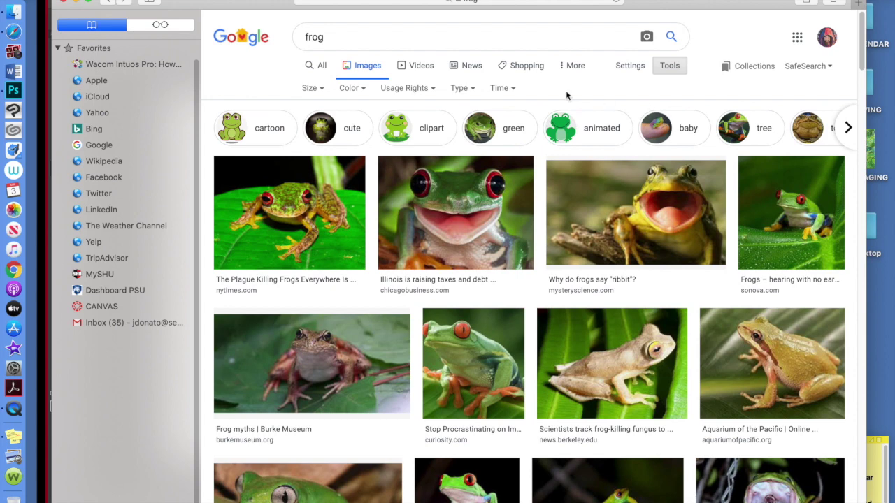
left_click(428, 89)
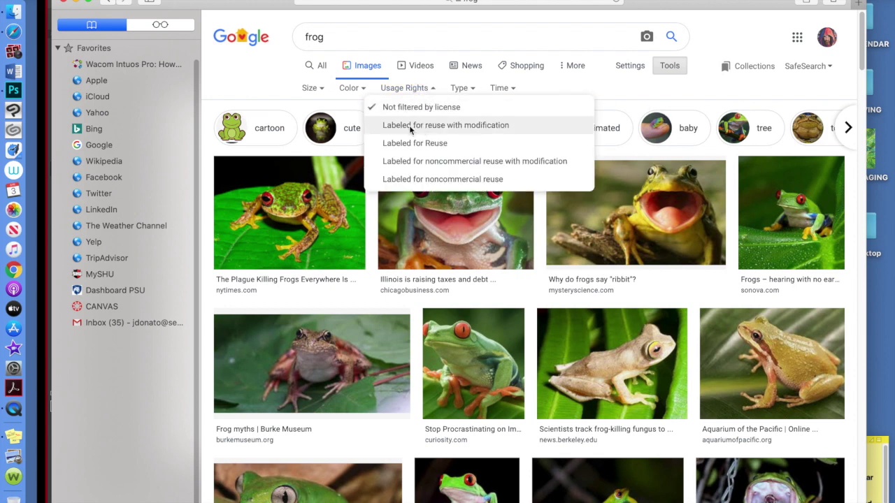
left_click(415, 125)
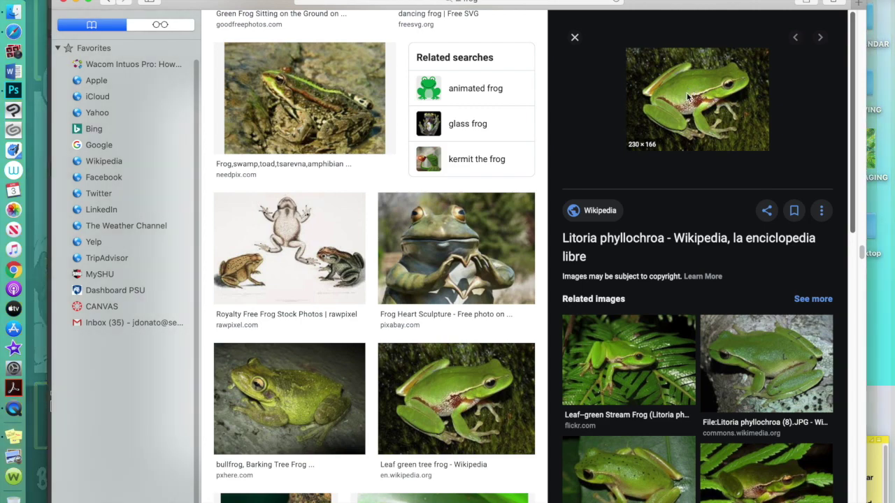
- Open the frog photo 230px-Litoria_phyllochroa.JPG in Photoshop and arrange it beside Untitled-1 in a 2-up Vertical layout
left_click_drag(688, 98, 17, 89)
key("super+equal")
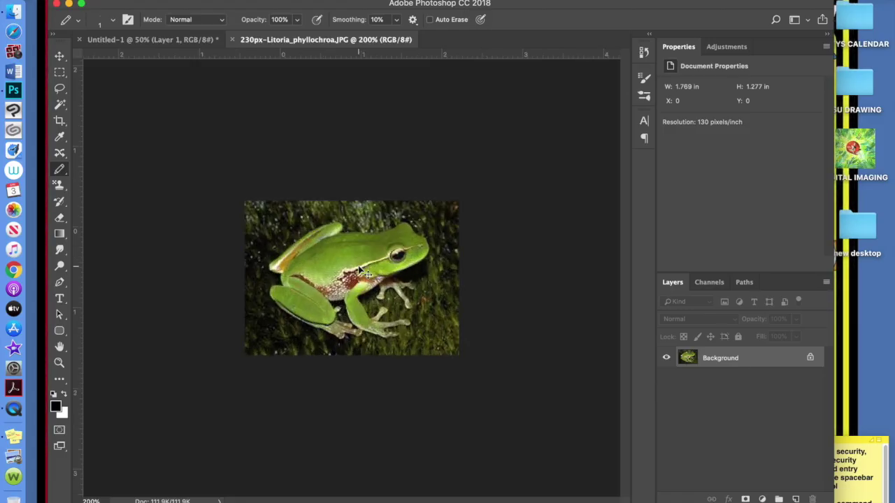
key("super+equal")
left_click(396, 1)
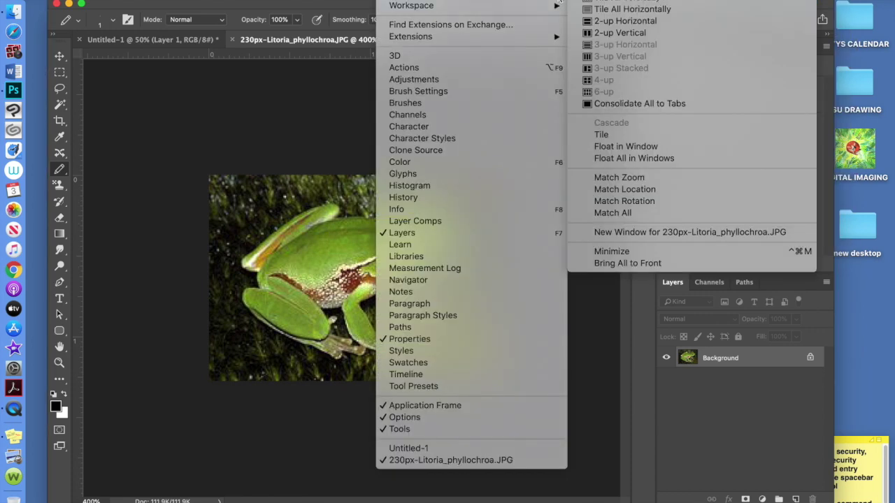
left_click(617, 32)
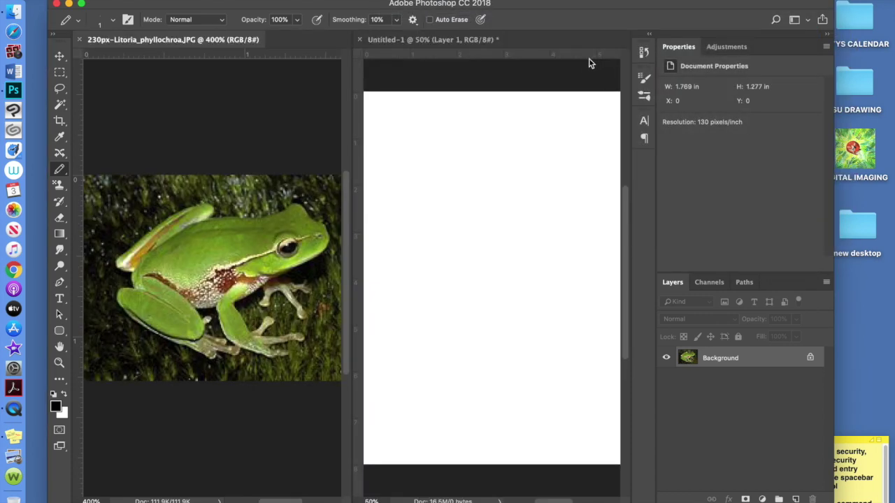
- Copy the frog photo into Untitled-1 as a new layer with the Move tool and close the source photo
left_click(59, 55)
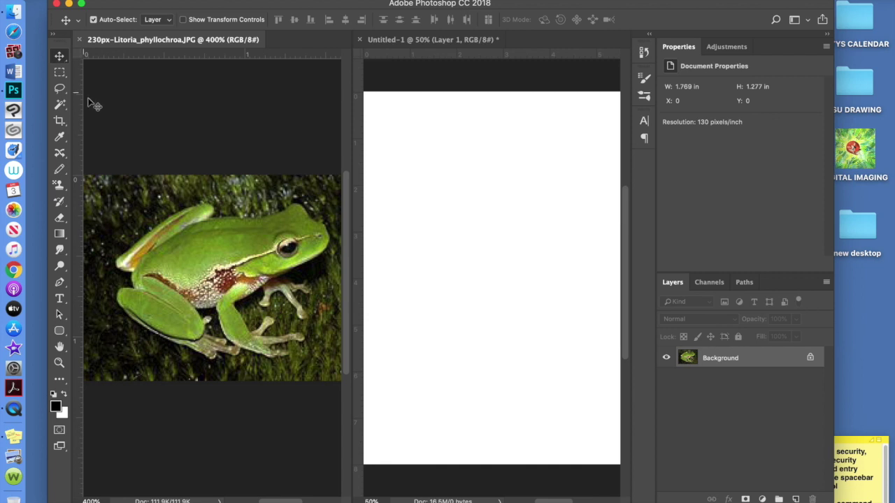
left_click_drag(294, 243, 423, 179)
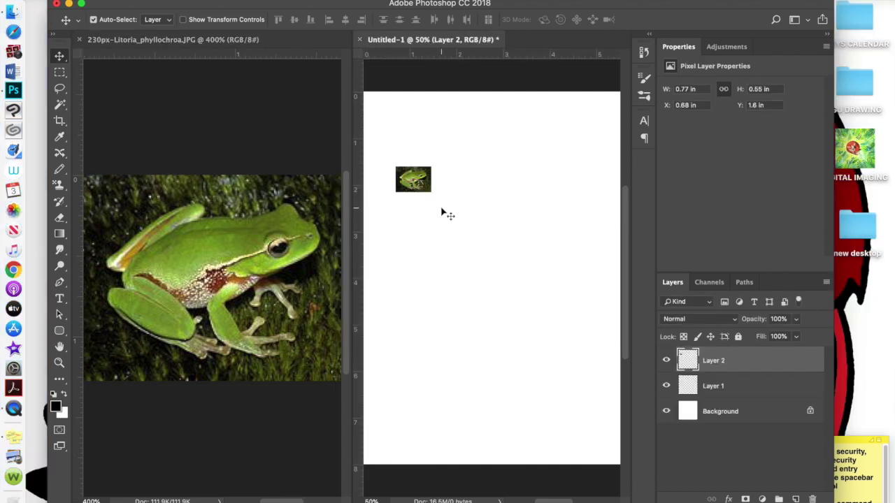
left_click(80, 40)
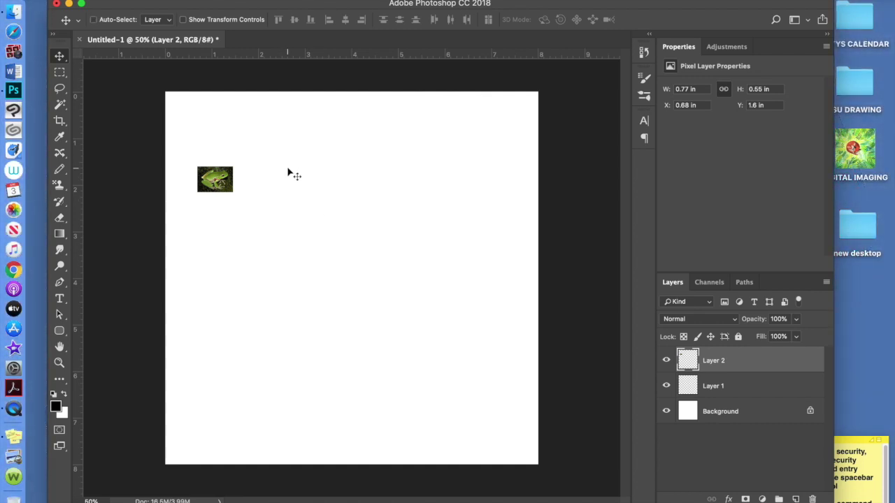
- Enlarge the frog photo to about 3.3 in wide in the canvas's upper-left area and place empty Layer 1 above it
key("super+t")
left_click_drag(238, 196, 331, 271)
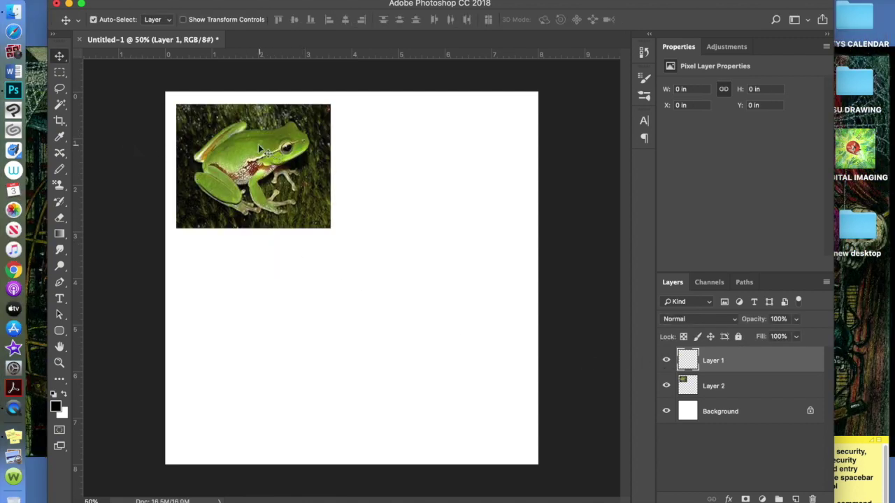
- Switch from the Pencil to the Brush tool and set a 3 px Hard Round brush at 100% opacity
left_click(60, 169)
left_click(86, 170)
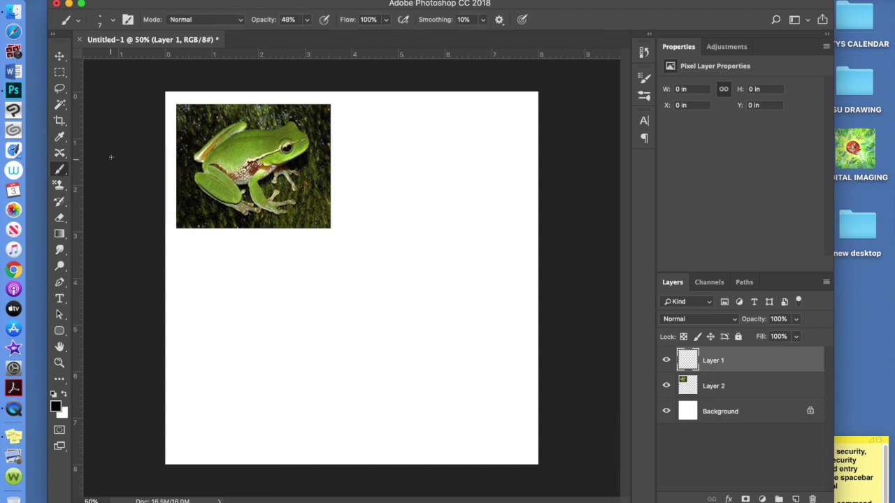
left_click(113, 19)
left_click_drag(123, 60, 119, 61)
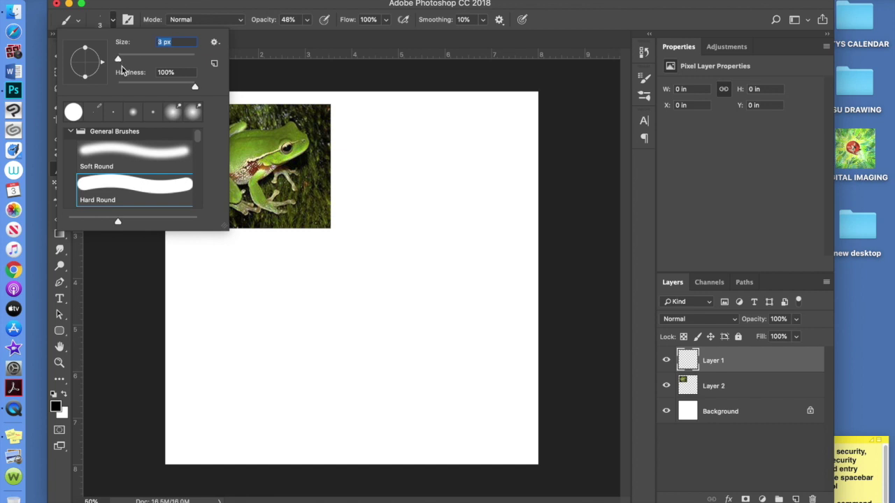
left_click(308, 24)
left_click_drag(307, 35, 337, 35)
- Set the foreground color to the bright turquoise green 0bf3c5
left_click(56, 407)
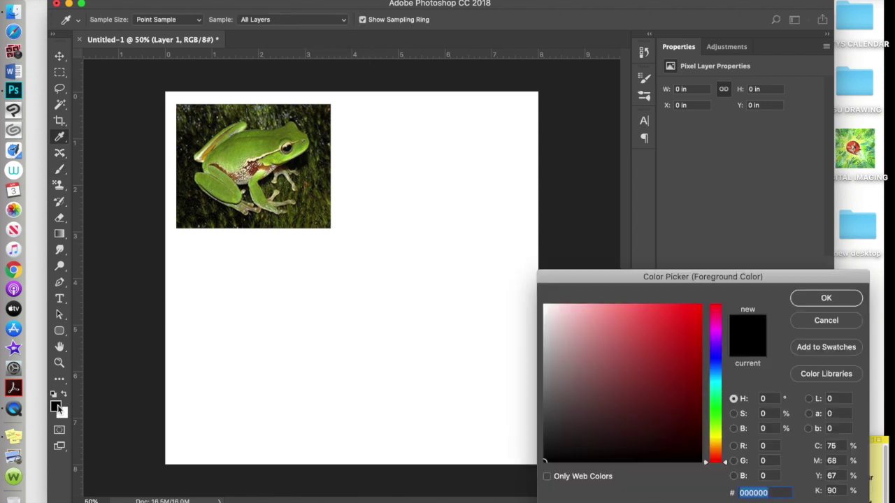
left_click(716, 385)
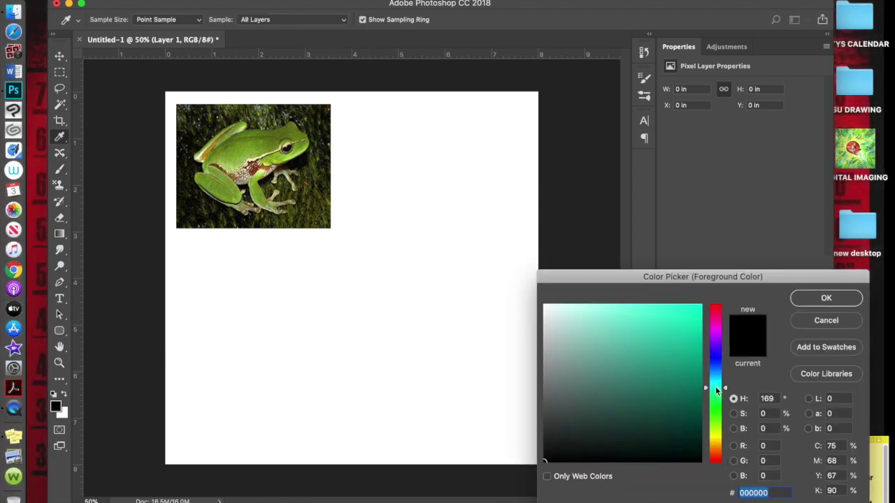
left_click(694, 311)
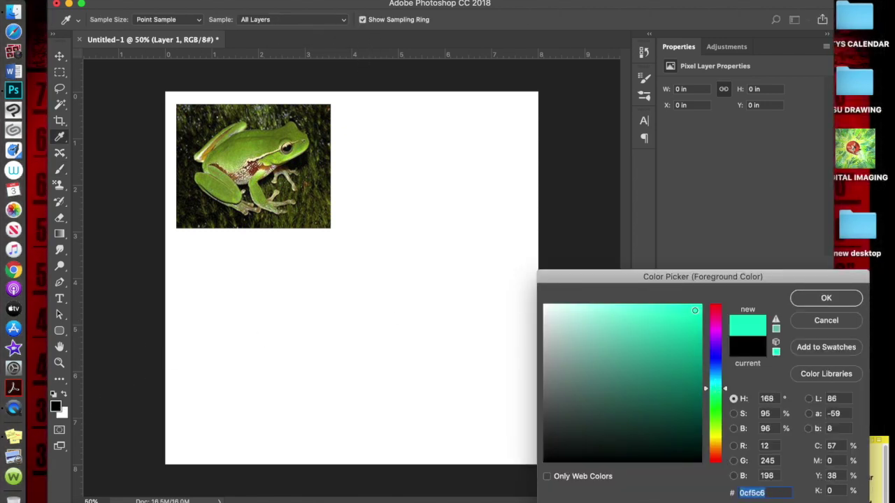
left_click(795, 299)
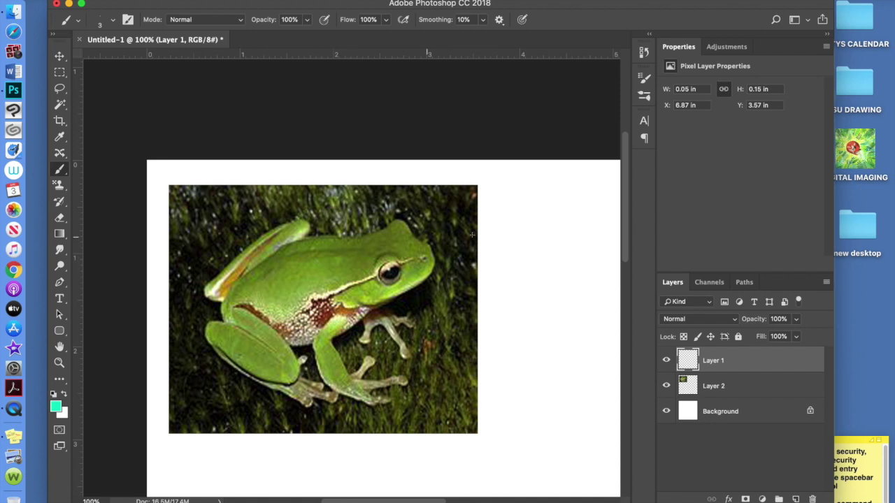
- Set the painting cursor to Standard in the Cursors preferences for use with the Brush tool
left_click(63, 172)
left_click(98, 168)
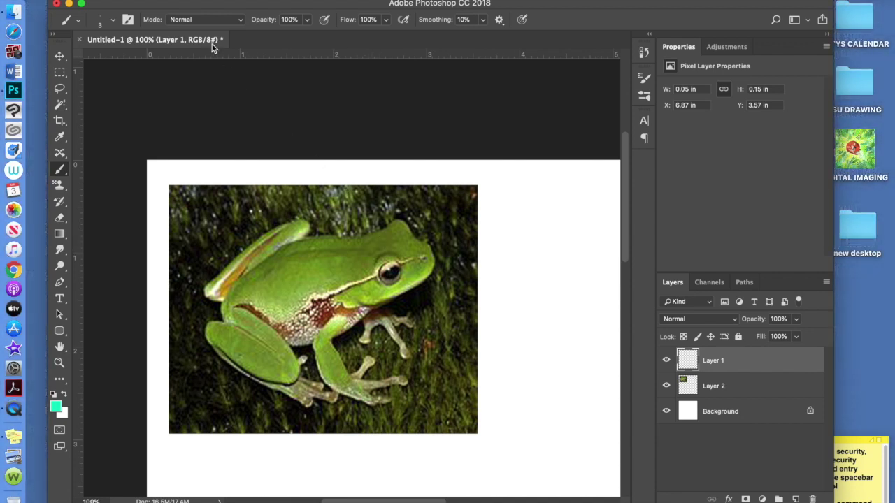
left_click(56, 0)
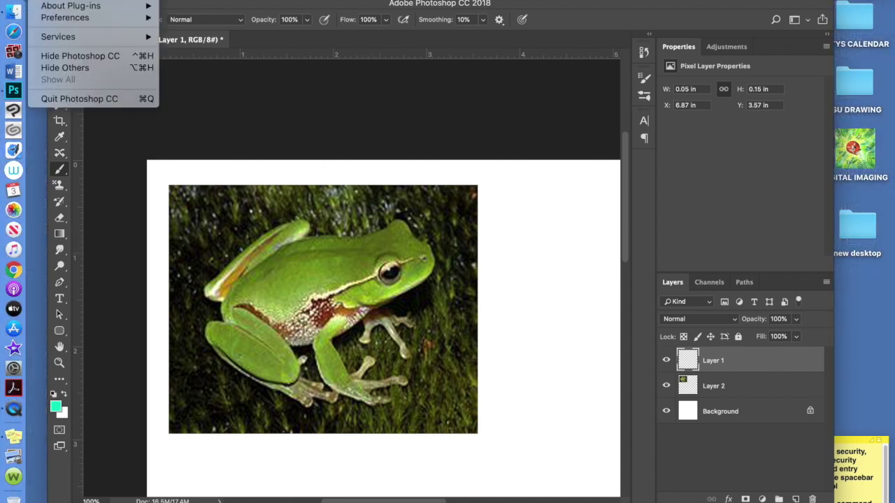
mouse_move(89, 19)
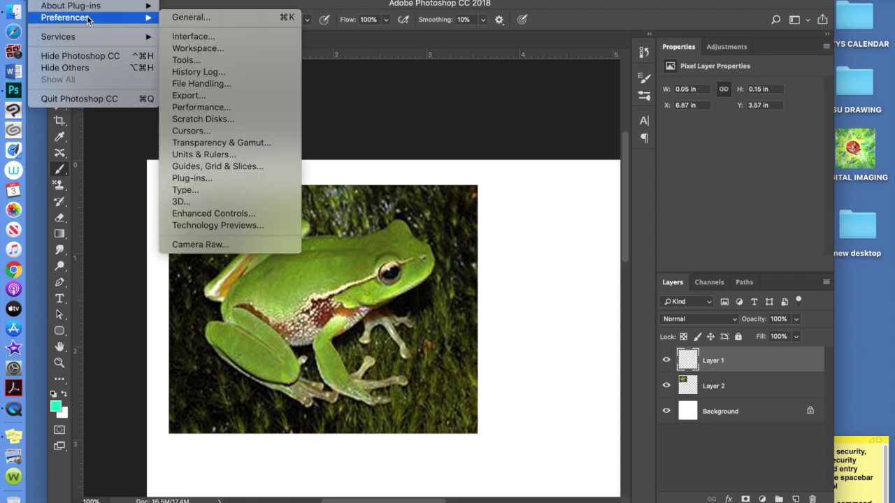
left_click(191, 131)
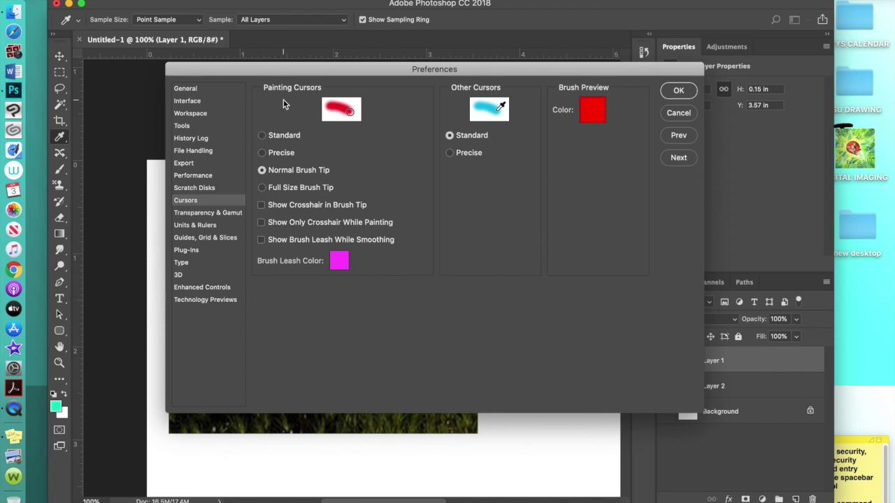
left_click(282, 135)
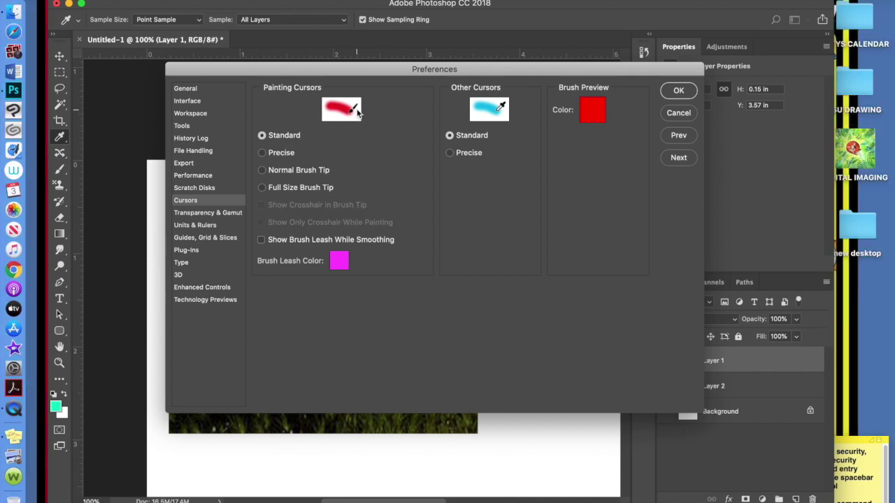
left_click(677, 90)
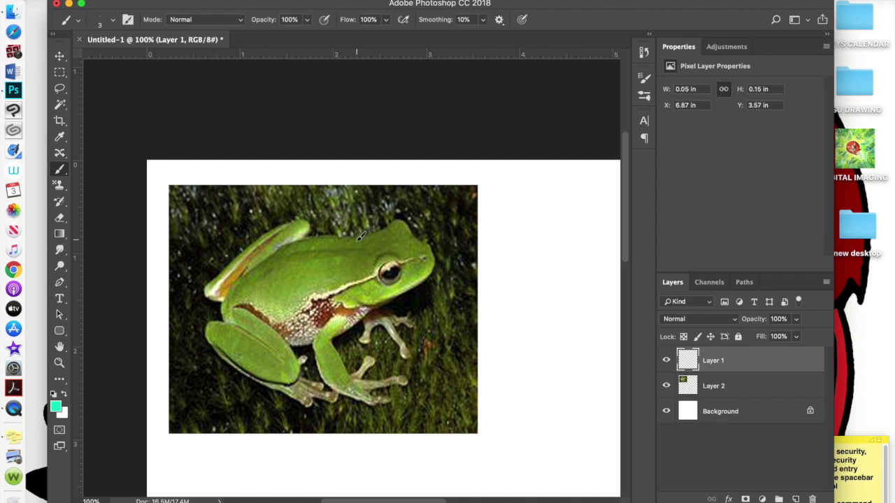
- Trace the frog's head, both eyes, nostril and oval body with turquoise brush strokes on Layer 1
mouse_move(365, 233)
left_mouse_down()
mouse_move(354, 287)
mouse_move(352, 265)
mouse_move(346, 286)
mouse_move(375, 308)
mouse_move(435, 277)
mouse_move(435, 248)
mouse_move(415, 224)
mouse_move(395, 218)
mouse_move(376, 228)
mouse_move(397, 259)
mouse_move(375, 262)
mouse_move(378, 277)
mouse_move(398, 276)
mouse_move(393, 253)
mouse_move(402, 280)
left_mouse_up()
mouse_move(400, 222)
left_mouse_down()
mouse_move(418, 223)
mouse_move(410, 227)
left_mouse_up()
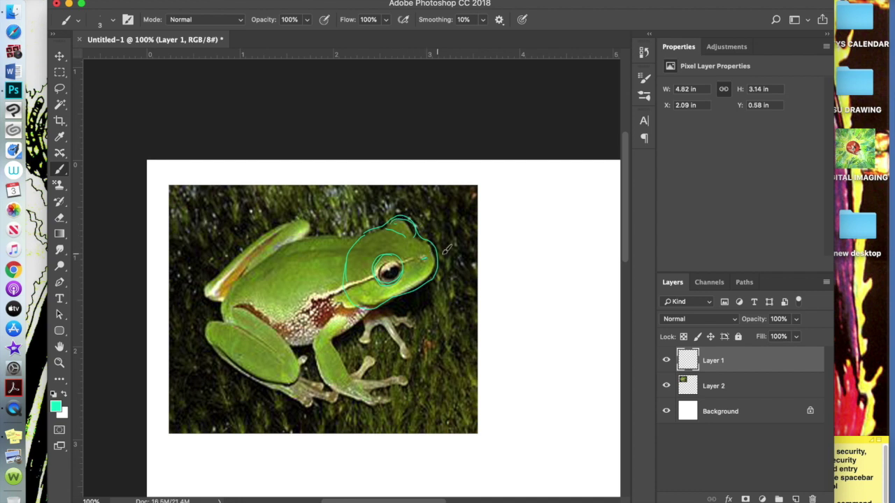
mouse_move(357, 236)
left_mouse_down()
mouse_move(326, 235)
mouse_move(287, 253)
left_mouse_up()
mouse_move(373, 243)
left_mouse_down()
mouse_move(318, 235)
mouse_move(238, 278)
mouse_move(223, 323)
mouse_move(378, 299)
left_mouse_up()
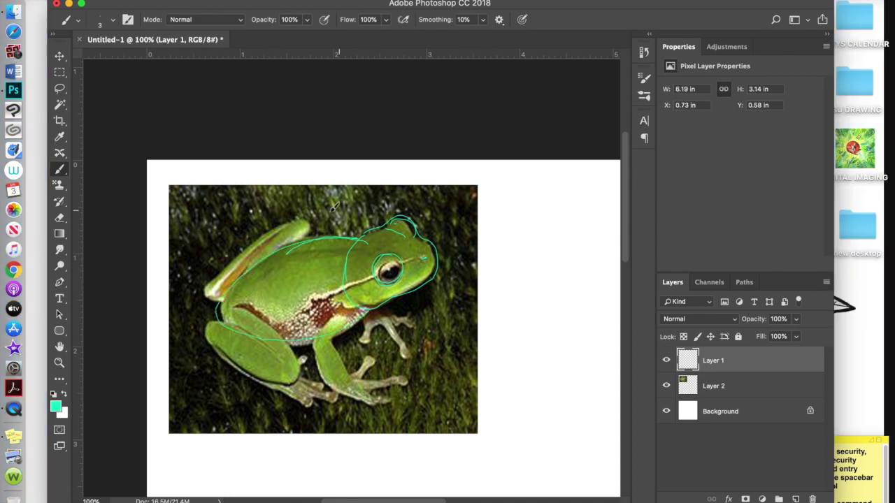
- Trace the near front leg in segments with its toes, plus the far front foot, on Layer 1
mouse_move(347, 316)
left_mouse_down()
mouse_move(320, 329)
mouse_move(326, 347)
mouse_move(355, 313)
mouse_move(331, 320)
left_mouse_up()
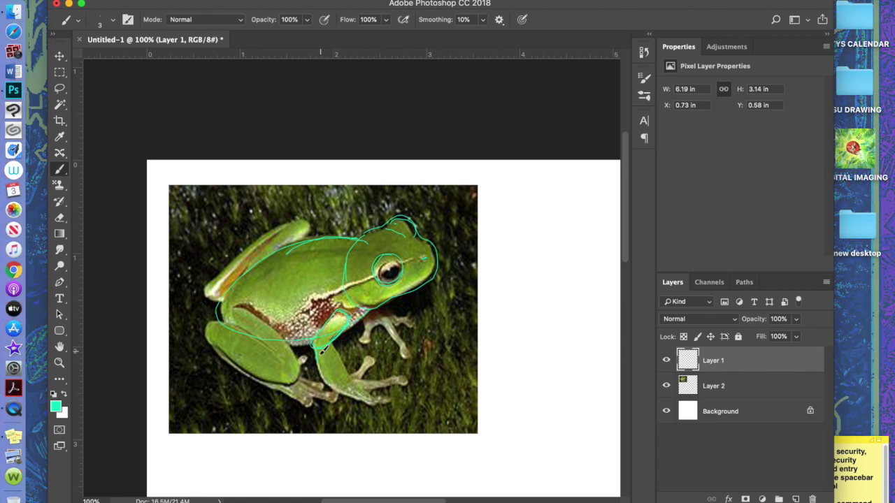
left_click_drag(354, 372, 333, 344)
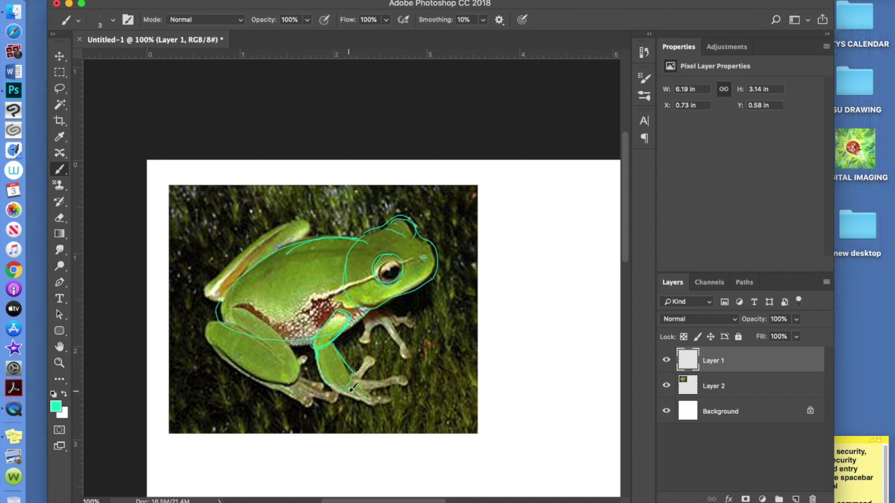
mouse_move(344, 389)
left_mouse_down()
mouse_move(394, 397)
mouse_move(370, 392)
mouse_move(401, 383)
mouse_move(378, 361)
mouse_move(383, 353)
mouse_move(359, 365)
left_mouse_up()
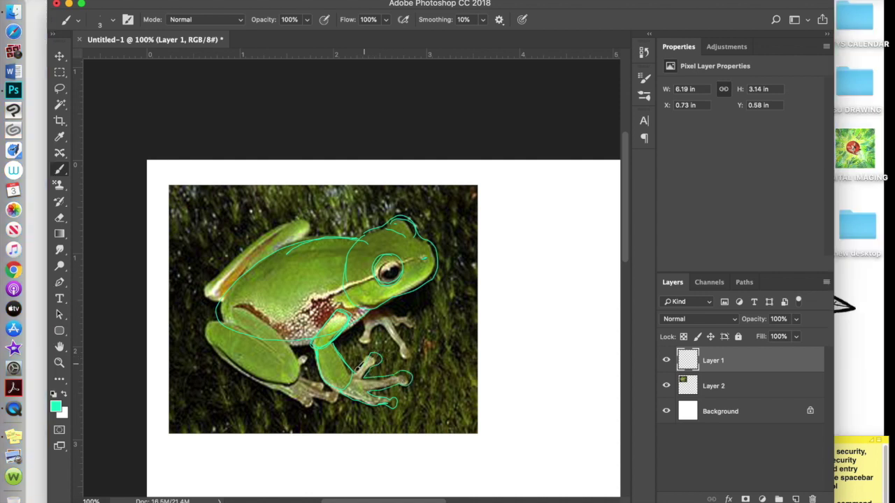
left_click_drag(362, 325, 364, 330)
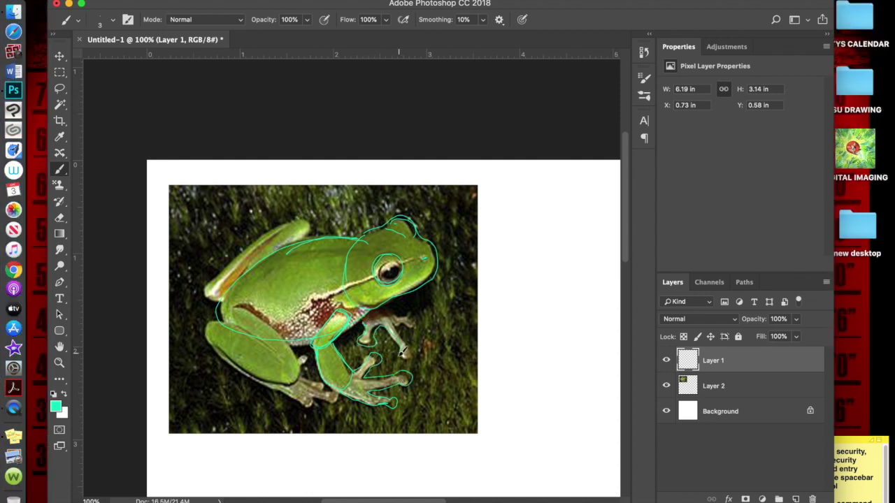
mouse_move(399, 355)
left_mouse_down()
mouse_move(405, 326)
mouse_move(427, 327)
mouse_move(421, 314)
mouse_move(387, 301)
left_mouse_up()
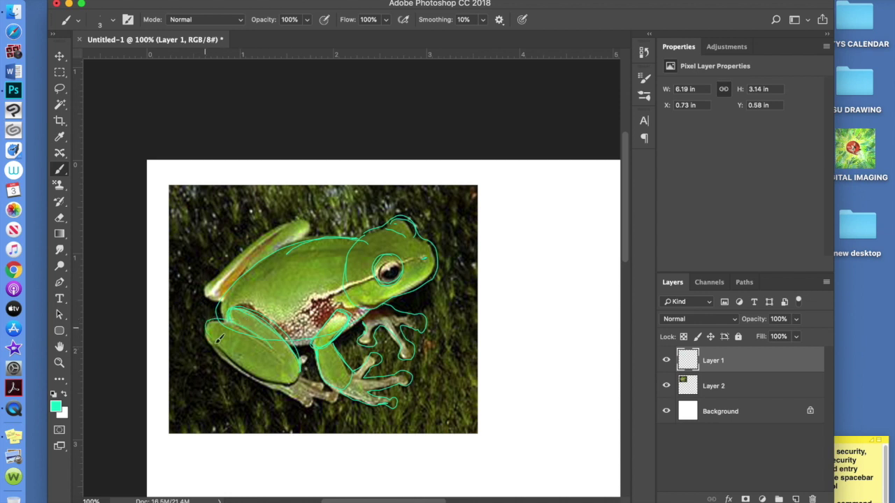
- Trace the near hind leg's thigh, shin and foot and the folded far hind leg on Layer 1
left_click_drag(290, 383, 300, 365)
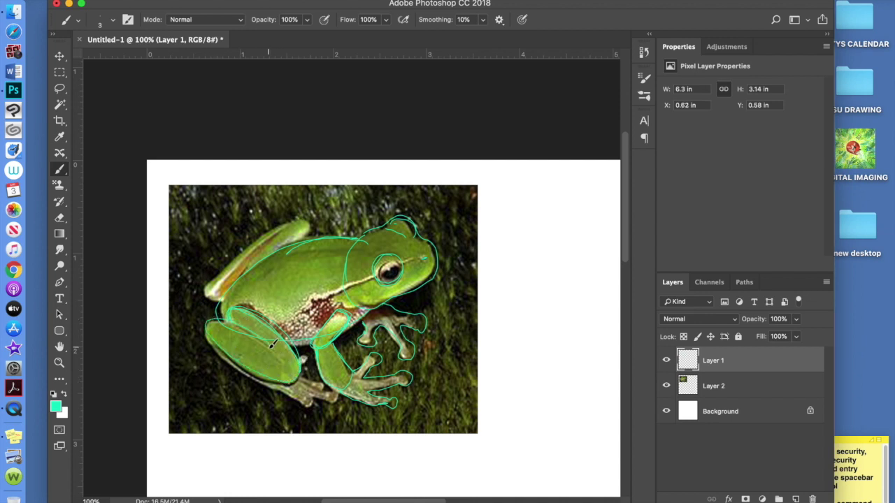
mouse_move(207, 323)
left_mouse_down()
mouse_move(230, 368)
mouse_move(305, 405)
mouse_move(309, 417)
mouse_move(317, 399)
mouse_move(335, 404)
mouse_move(339, 394)
mouse_move(300, 370)
left_mouse_up()
mouse_move(305, 241)
left_mouse_down()
mouse_move(289, 219)
mouse_move(255, 239)
mouse_move(231, 261)
mouse_move(228, 288)
left_mouse_up()
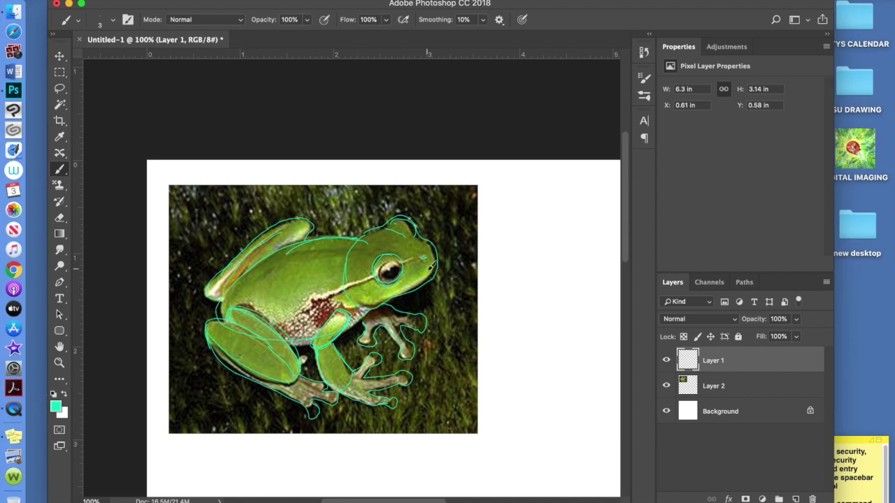
- Toggle Layer 2's visibility to check the sketch and move the frog photo beside it to about X 4.54 in, Y 0.27 in
left_click(667, 386)
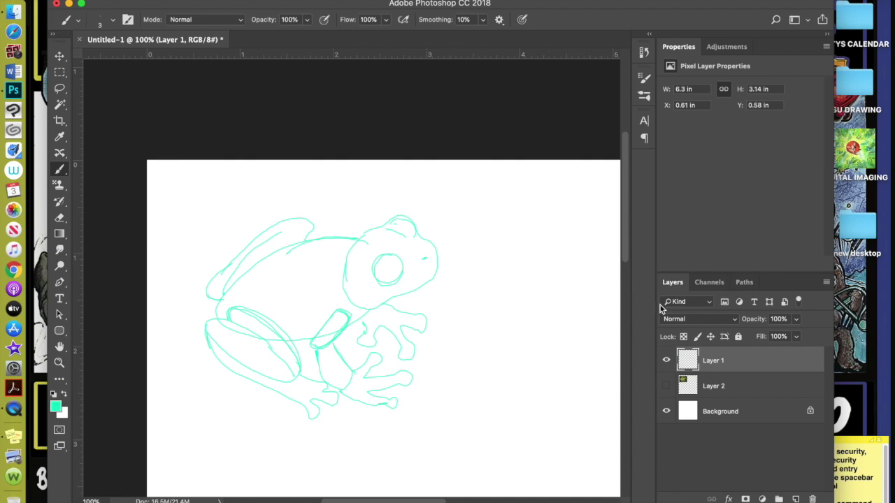
left_click(666, 386)
left_click_drag(227, 289, 500, 291)
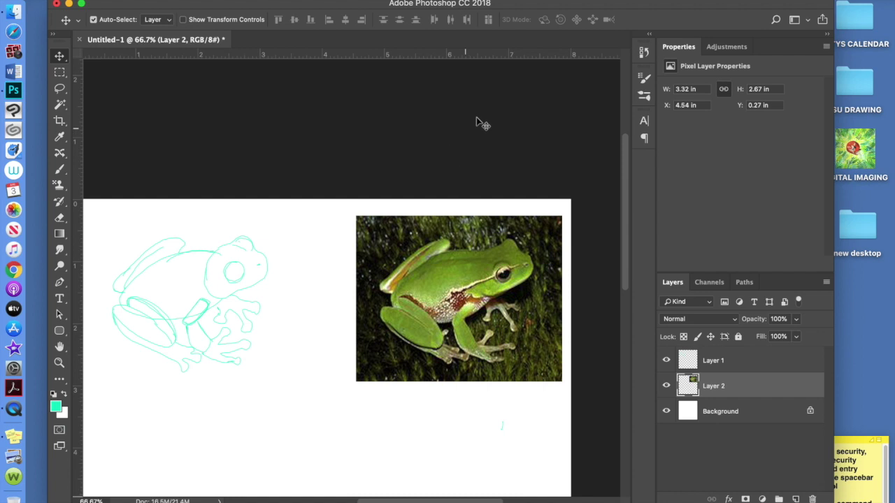
- Select Layer 1 and invert its colors so the turquoise sketch lines turn red
scroll(491, 489, "left", 5)
left_click(693, 367)
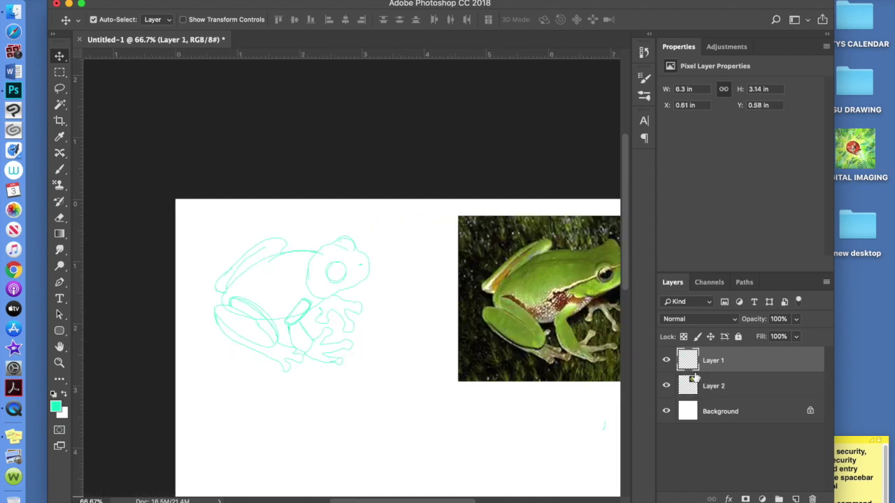
key("super+i")
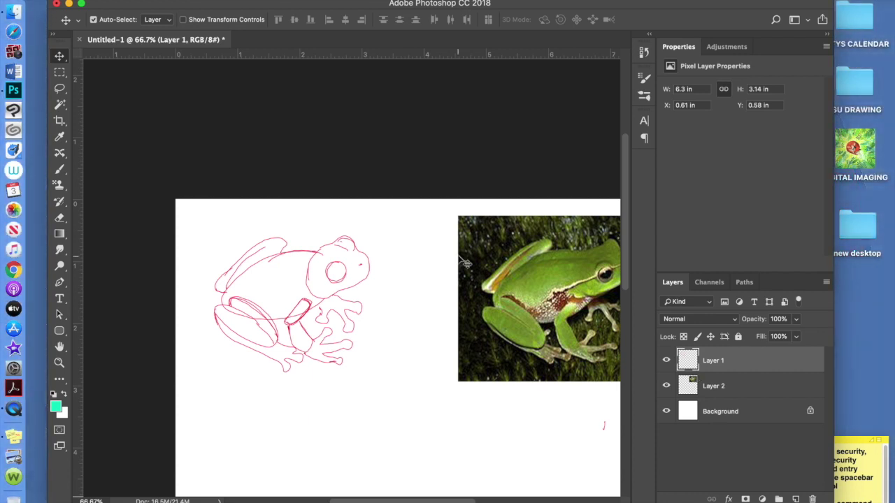
- Draw an elliptical selection about 2.6 in wide in the blank area below the sketch, and add Layer 3 with black as foreground color
left_click_drag(625, 231, 629, 284)
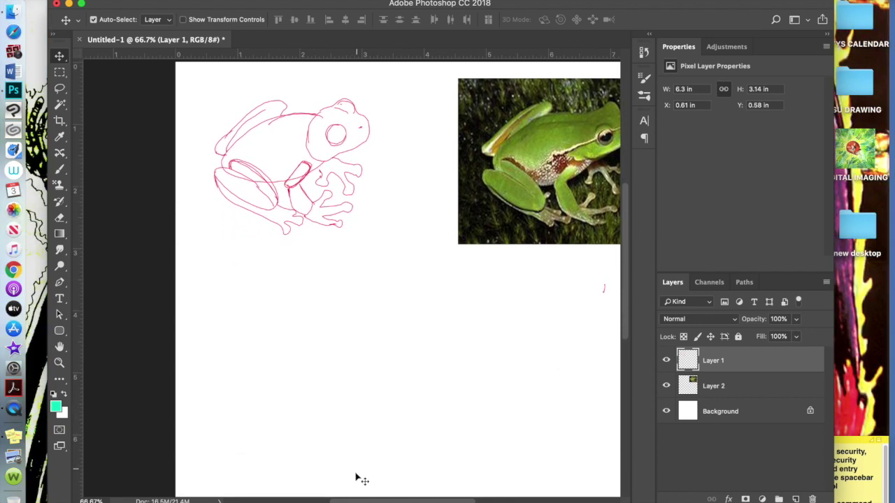
left_click_drag(361, 501, 382, 501)
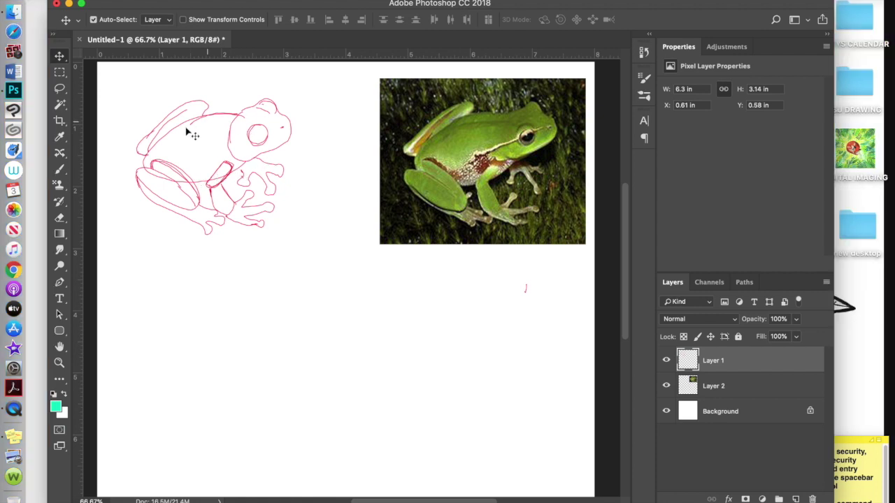
left_click(59, 72)
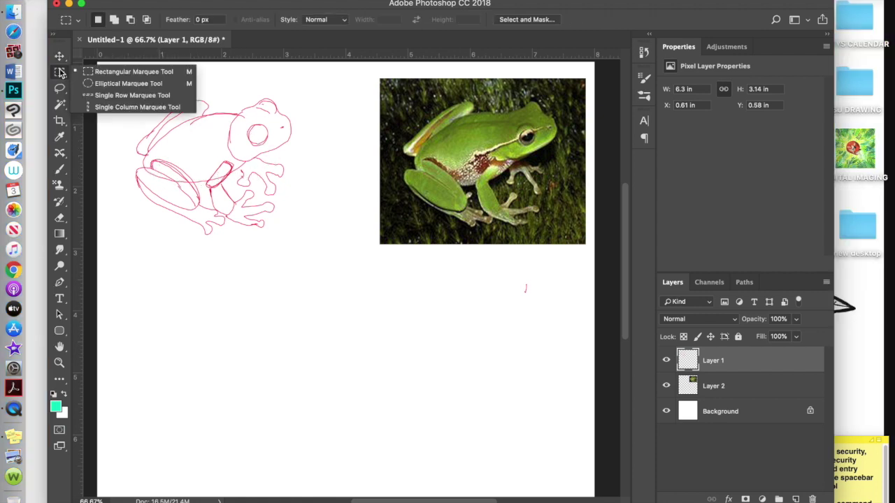
left_click(107, 84)
mouse_move(222, 315)
left_mouse_down()
mouse_move(289, 365)
mouse_move(359, 386)
left_mouse_up()
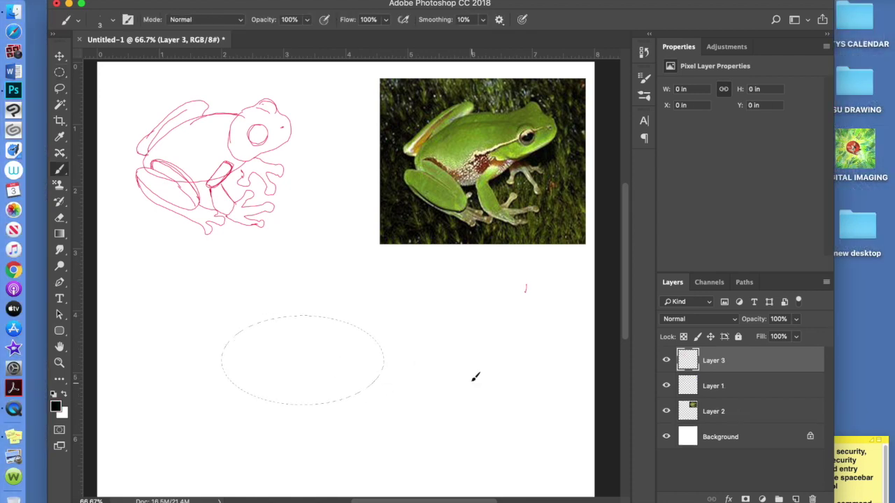
- Stroke the elliptical selection on Layer 3 with a 10 px black line located outside at 100% opacity
left_click(138, 2)
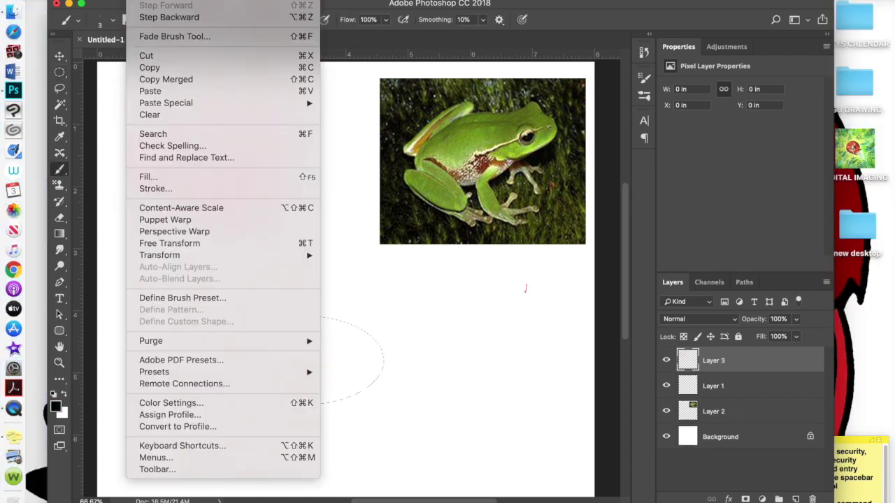
left_click(177, 189)
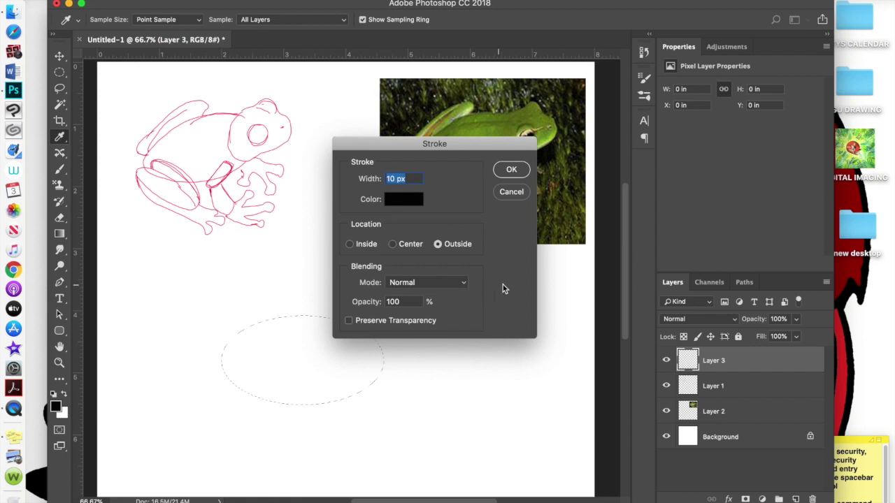
left_click(510, 169)
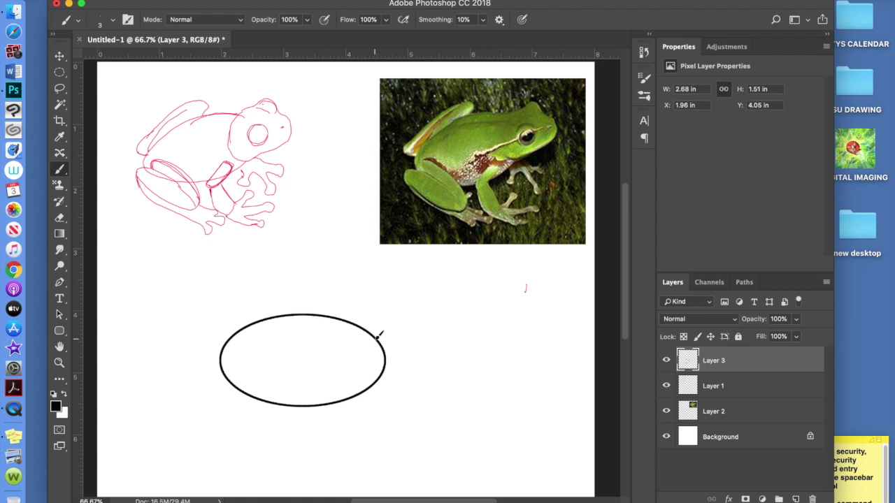
- Free-transform the stroked ellipse, rotating it about -18.7° and distorting three of its corners so the line thickness varies, and apply it
key("super+t")
left_click_drag(397, 305, 374, 278)
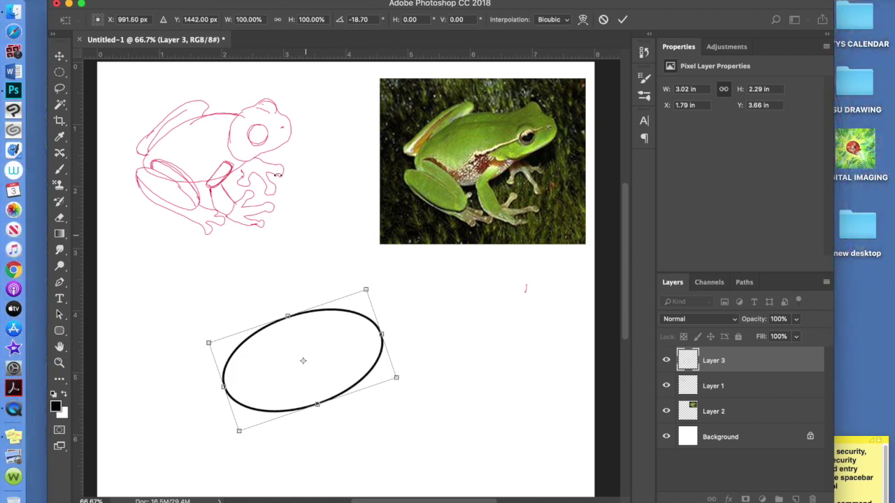
left_click(137, 2)
mouse_move(182, 256)
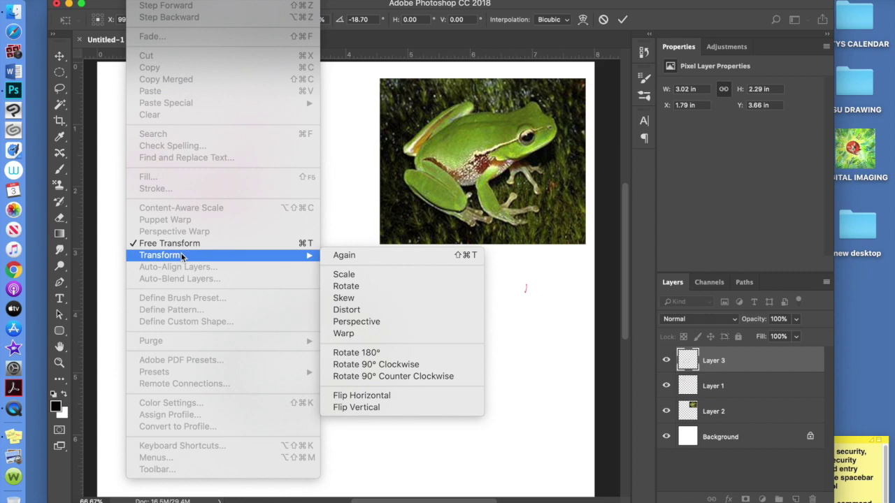
left_click(370, 311)
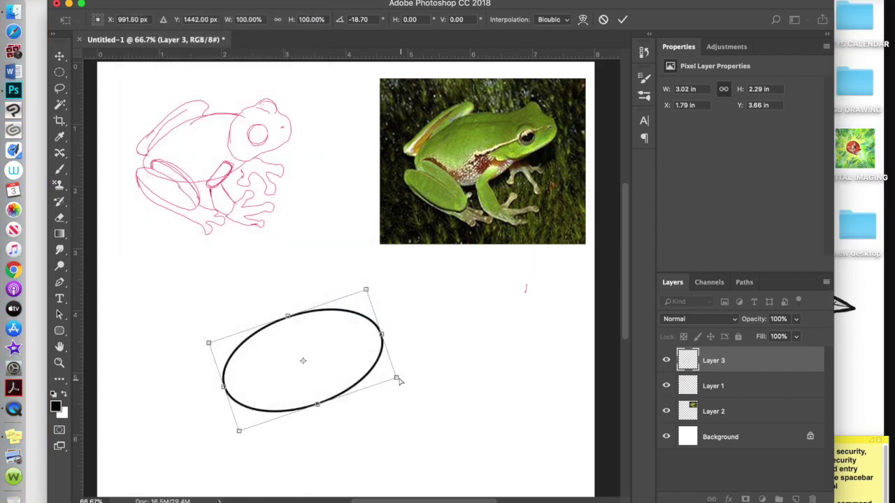
left_click_drag(400, 383, 406, 405)
left_click_drag(238, 430, 234, 415)
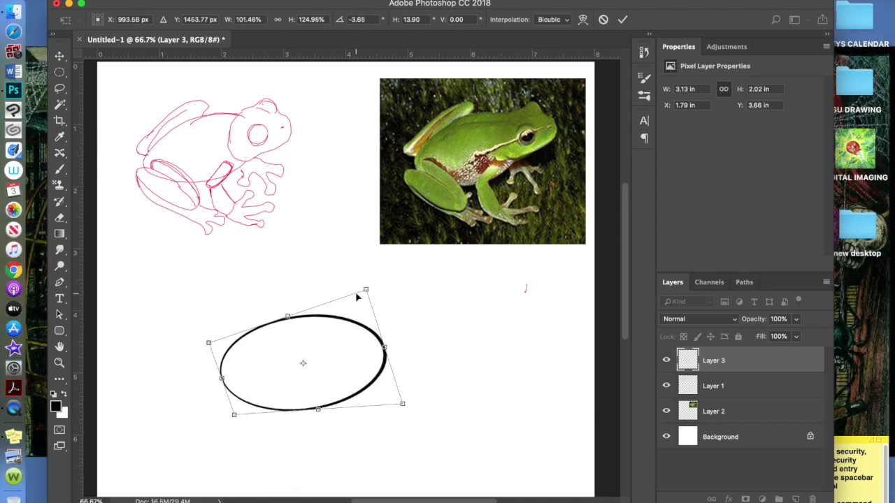
left_click_drag(368, 288, 383, 258)
key("Return")
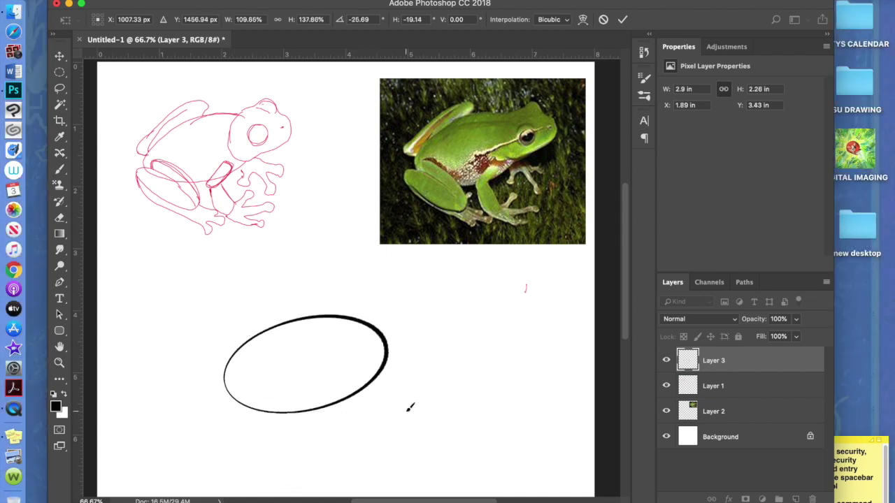
- Use the Move tool to reposition the distorted ellipse to about X 1.88 in, Y 4.43 in
key("b")
key("v")
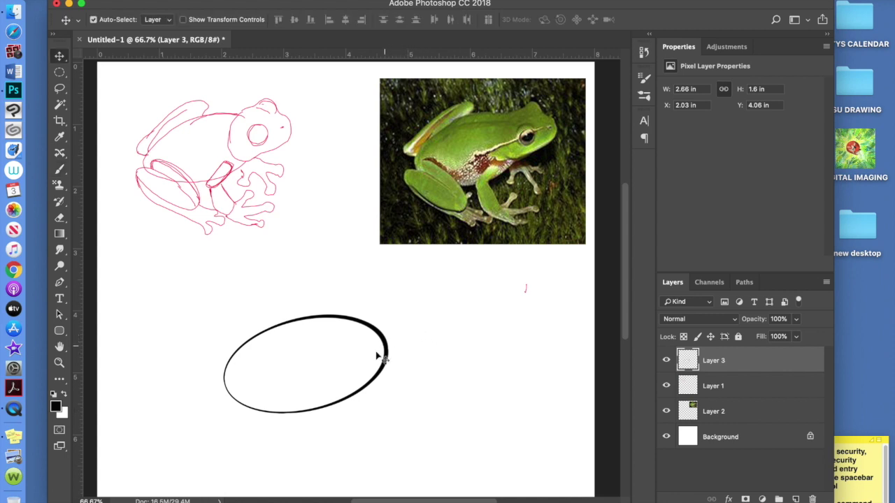
mouse_move(350, 370)
left_mouse_down()
mouse_move(387, 368)
mouse_move(378, 384)
left_mouse_up()
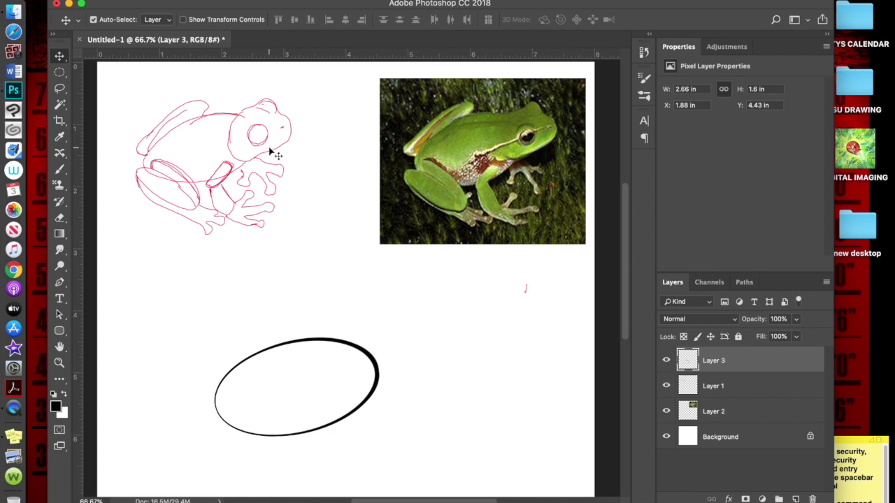
- Build a combined selection of the frog's head on the sketch by adding overlapping elliptical selections for the head, jaw and brow bump
left_click(60, 72)
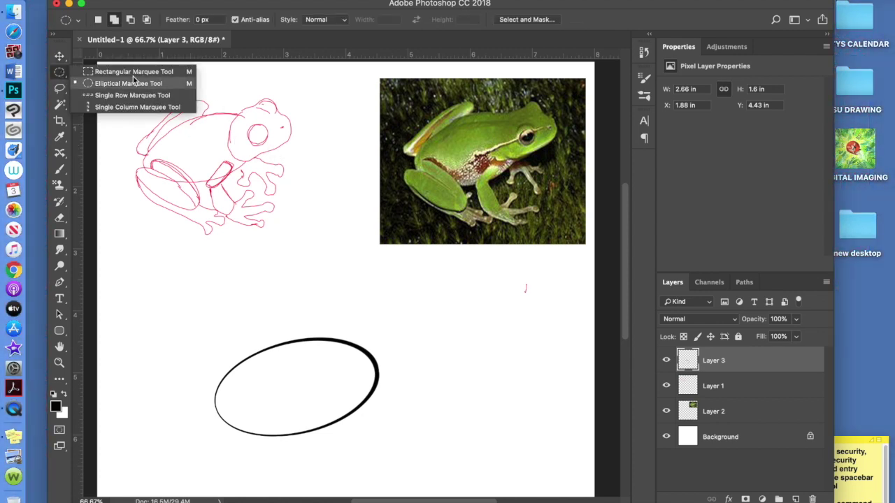
left_click(114, 84)
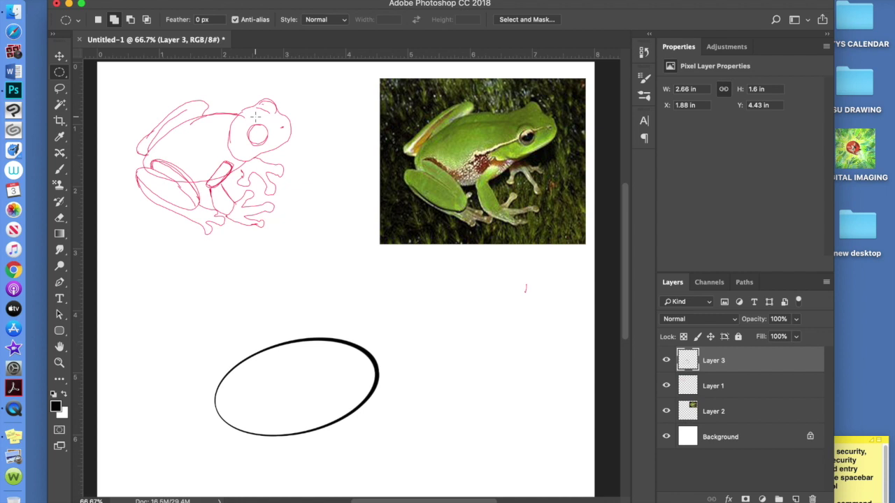
left_click_drag(238, 111, 291, 154)
left_click(114, 20)
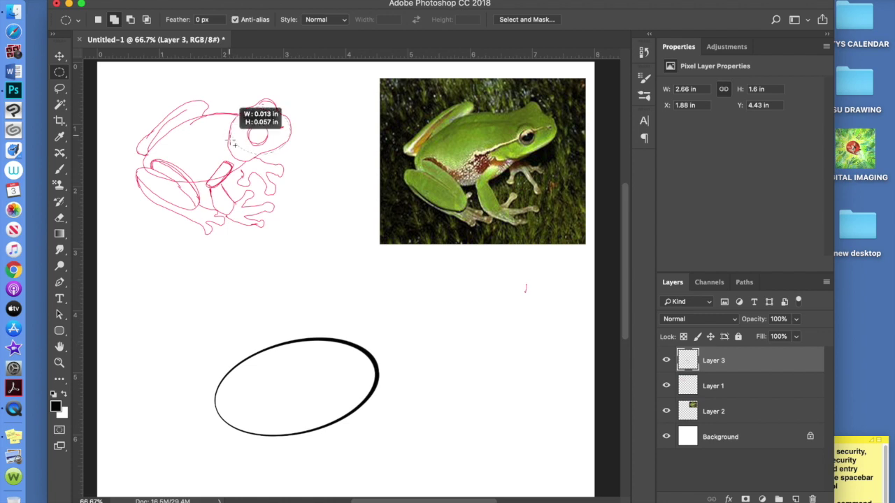
left_click_drag(259, 165, 264, 162)
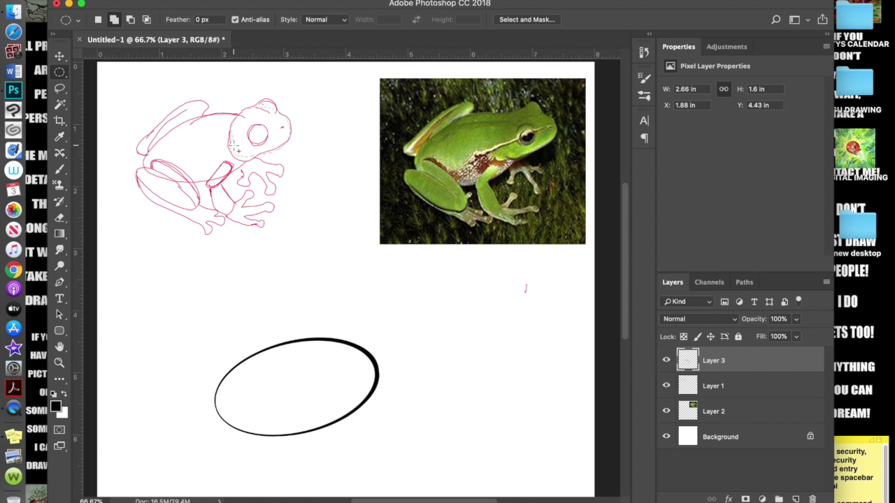
left_click_drag(264, 103, 295, 130)
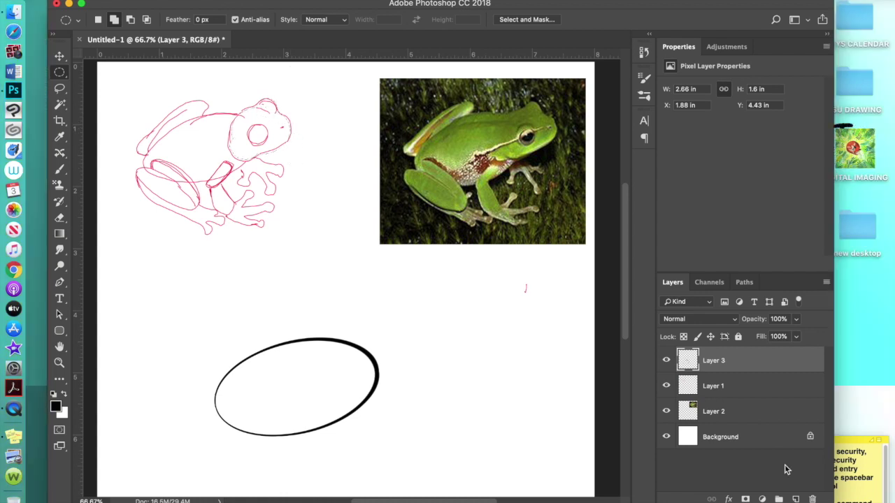
- Add a new layer above Layer 3 and stroke the combined head selection on it in black
left_click(795, 499)
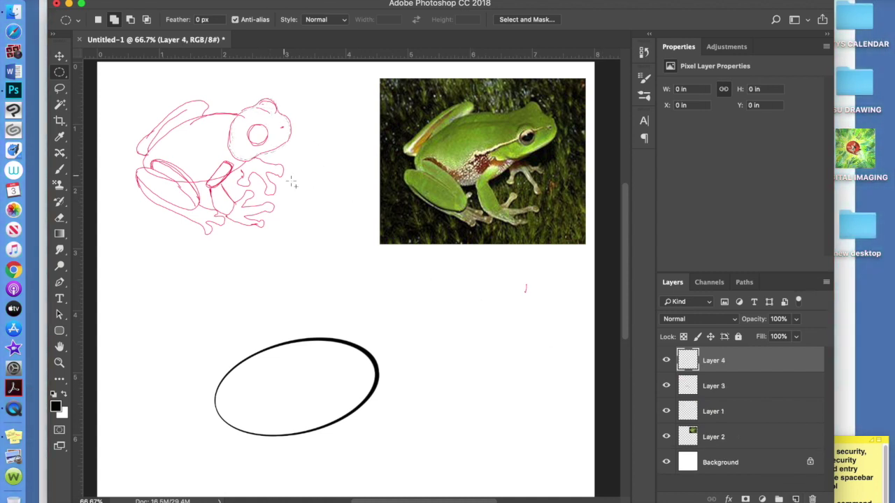
right_click(279, 149)
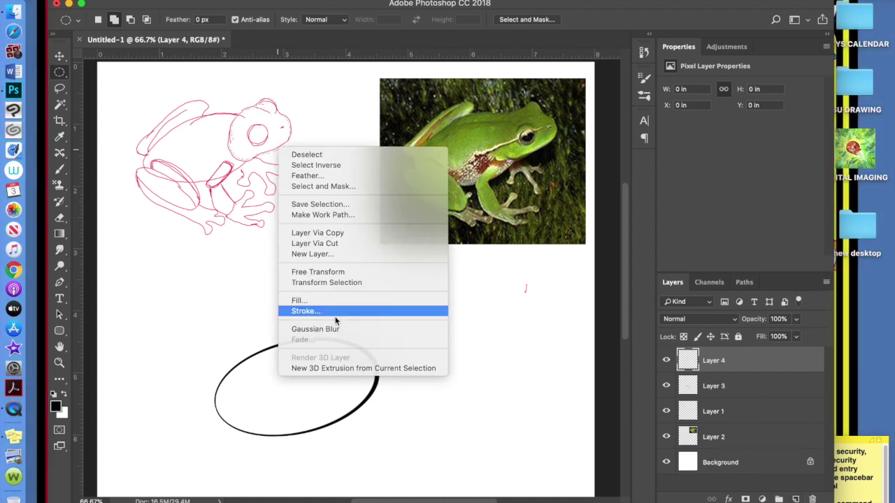
left_click(305, 311)
left_click(511, 170)
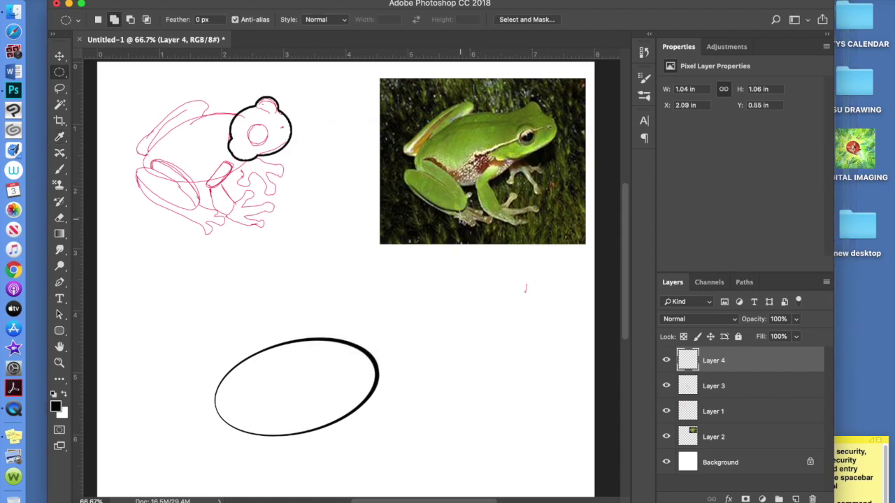
- Place Layer 4 below Layer 3 and move the head outline to about X 3.81 in, Y 3.91 in, overlapping the body ellipse
key("v")
mouse_move(244, 120)
left_mouse_down()
mouse_move(406, 325)
mouse_move(400, 330)
mouse_move(435, 355)
left_mouse_up()
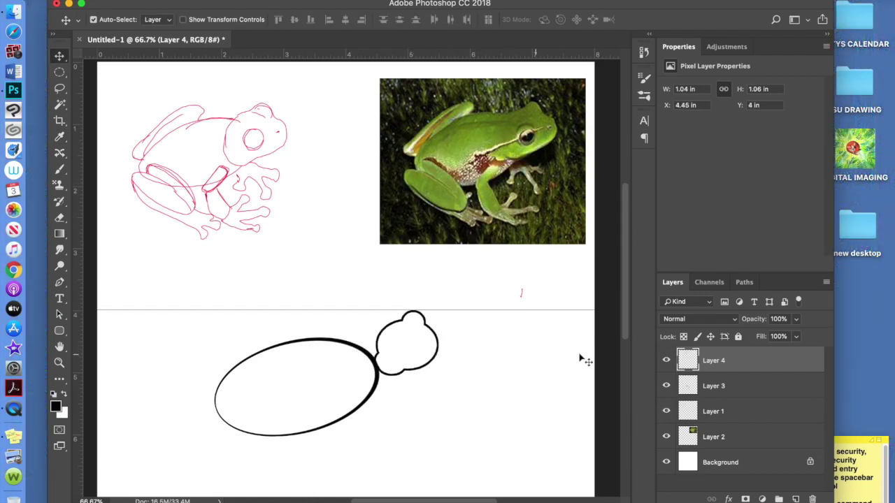
left_click_drag(742, 370, 742, 389)
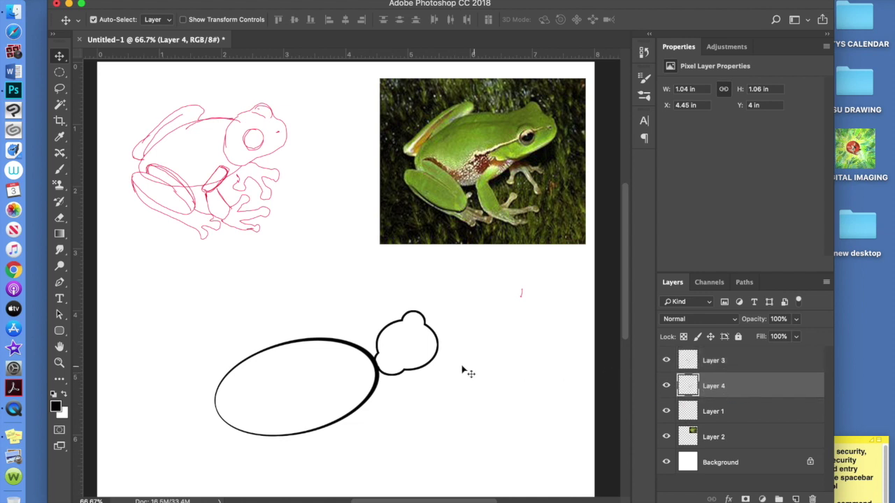
left_click(398, 336)
left_click_drag(426, 371, 384, 363)
- Free-transform the head outline, scaling it to about 1.45 by 1.51 in and skewing its upper right corner downward, and apply the transform
key("super+t")
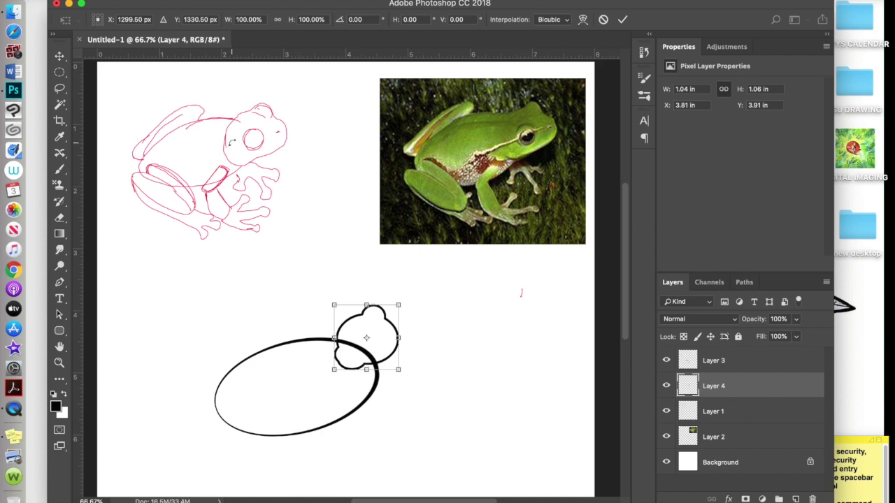
left_click_drag(398, 369, 421, 399)
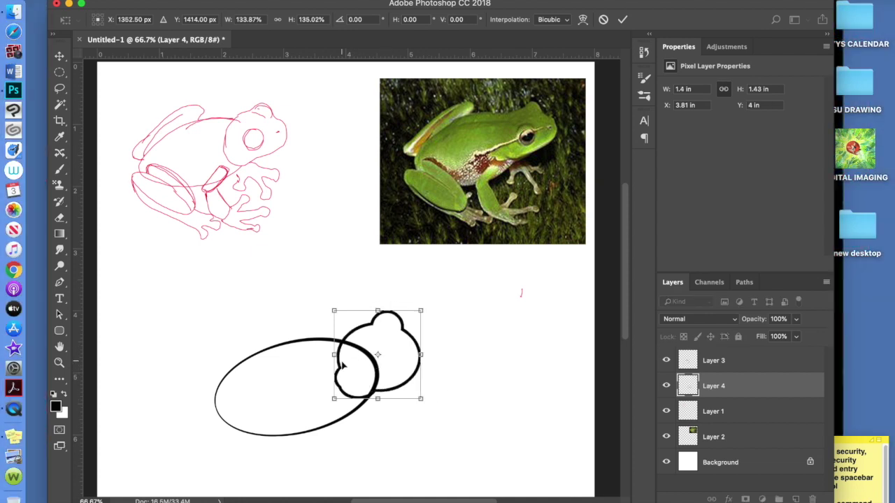
left_click_drag(420, 399, 424, 405)
left_click(139, 1)
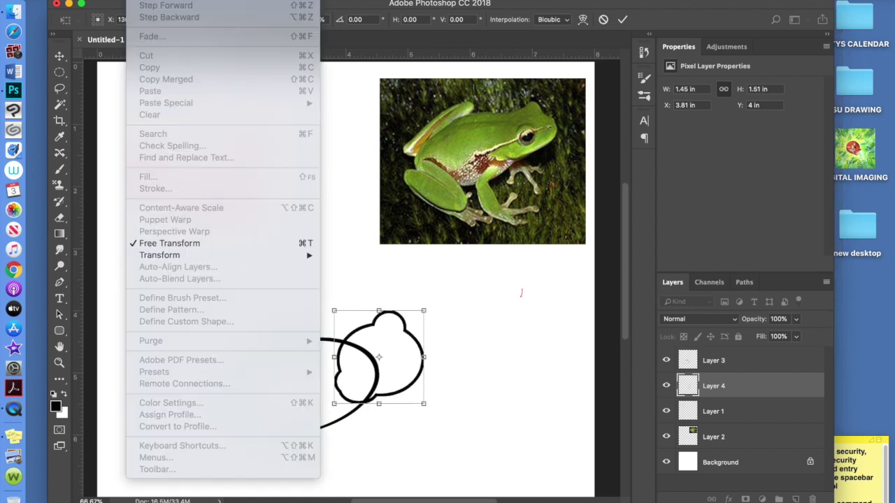
mouse_move(208, 255)
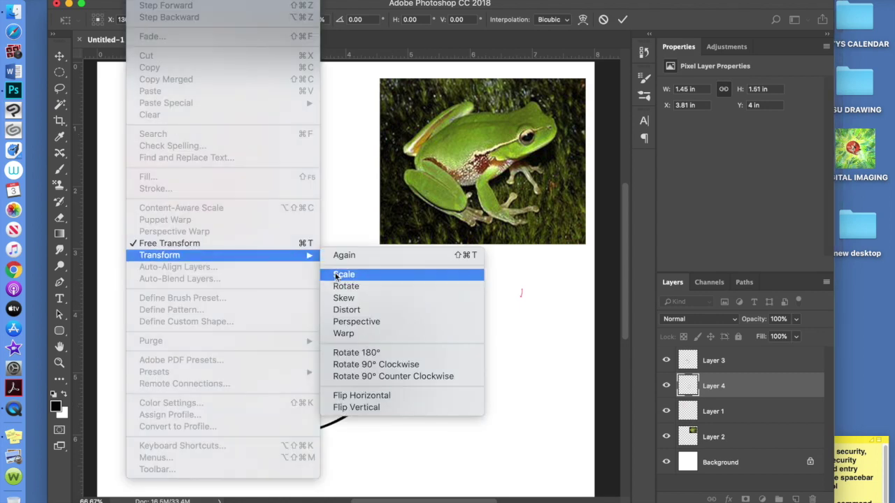
left_click(344, 300)
left_click_drag(425, 312, 432, 353)
key("Return")
- Draw a small elliptical eye selection inside the head and stroke it on Layer 4 with a 10 px black line located outside
key("r")
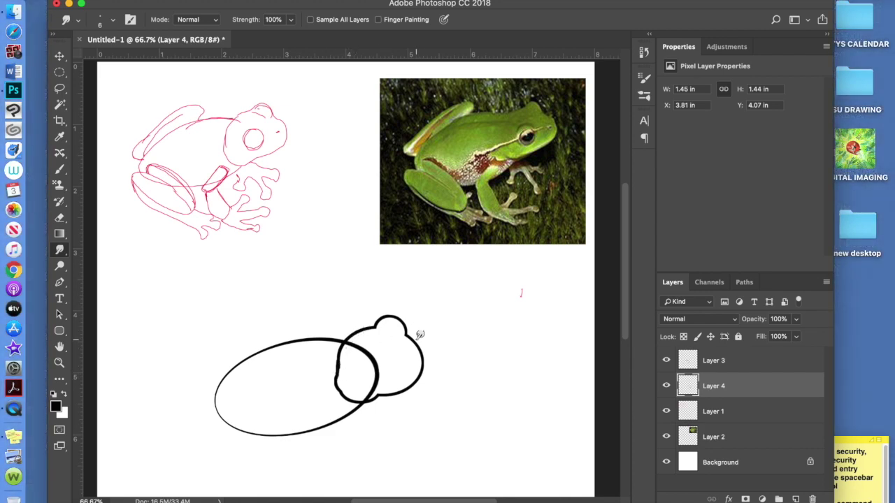
key("m")
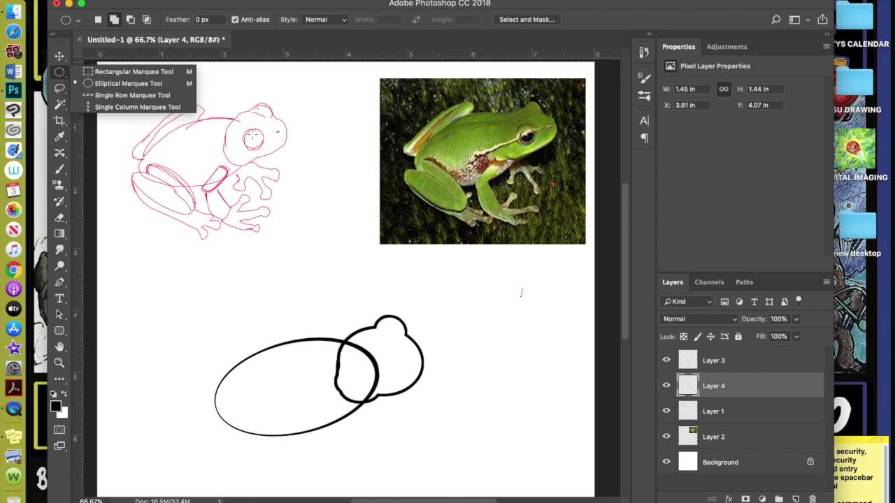
left_click(372, 363)
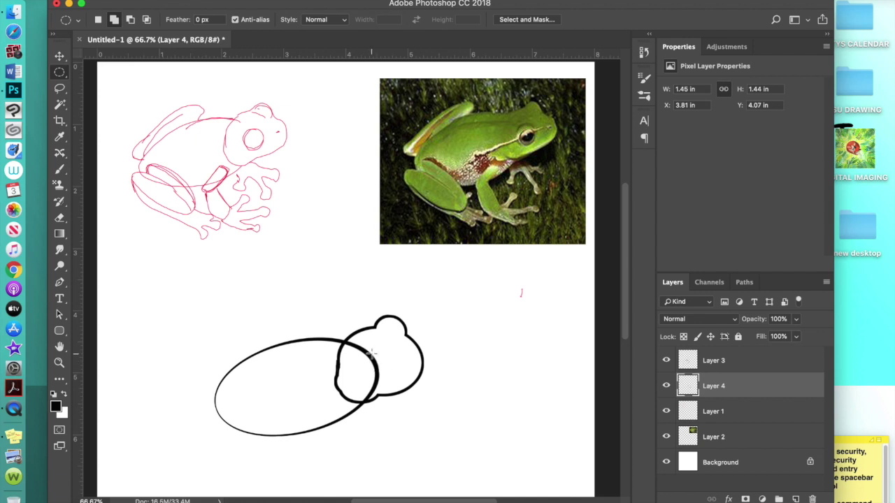
left_click_drag(364, 357, 389, 375)
left_click(151, 5)
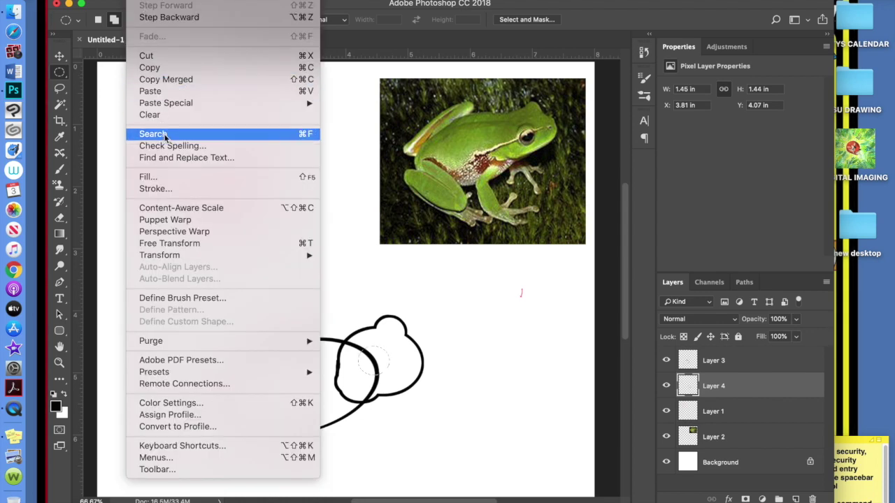
left_click(199, 188)
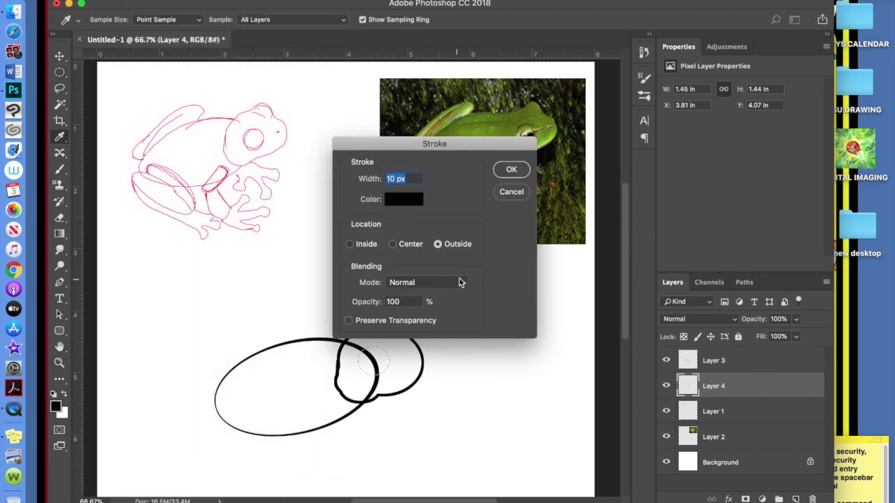
left_click(512, 170)
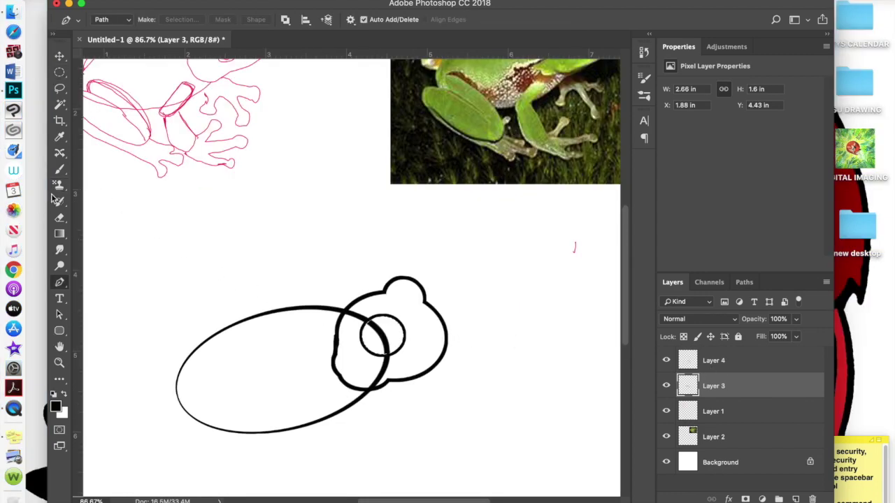
- Erase the parts of the body ellipse on Layer 3 that cross the head and eye
left_click(60, 217)
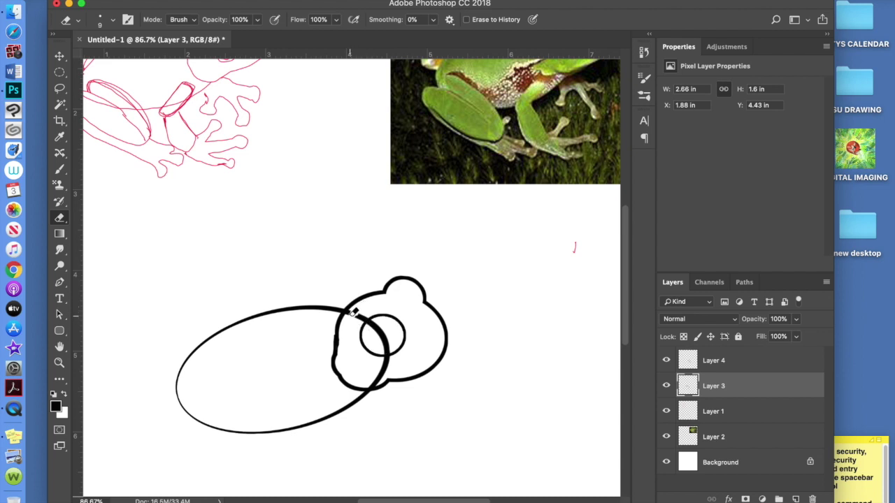
left_click_drag(354, 311, 354, 308)
left_click_drag(377, 383, 387, 372)
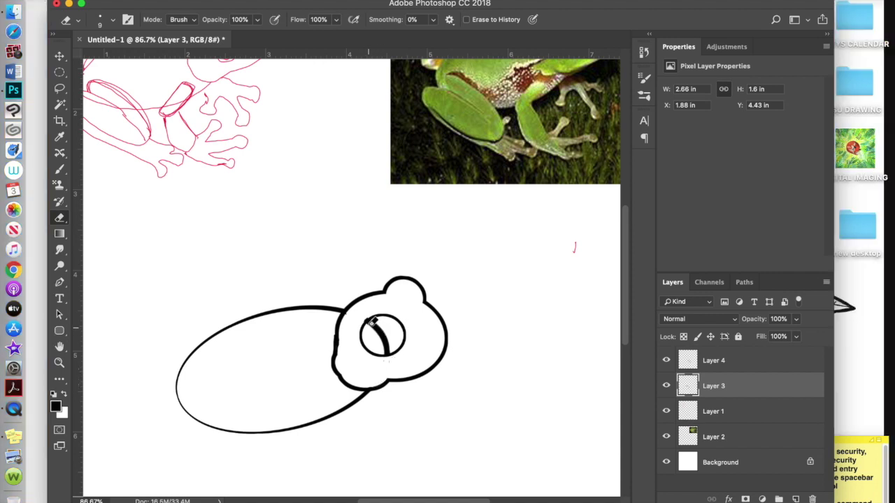
left_click_drag(375, 318, 388, 345)
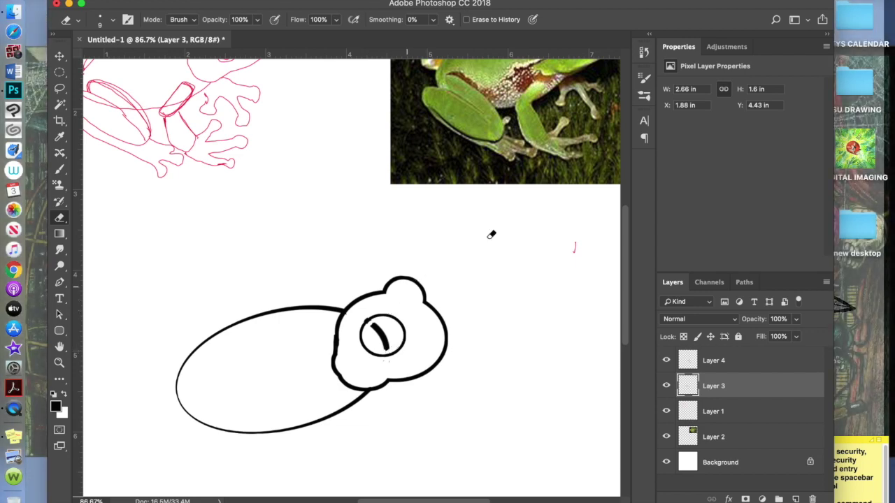
mouse_move(626, 223)
left_mouse_down()
mouse_move(627, 199)
mouse_move(628, 217)
left_mouse_up()
left_click_drag(374, 365, 382, 391)
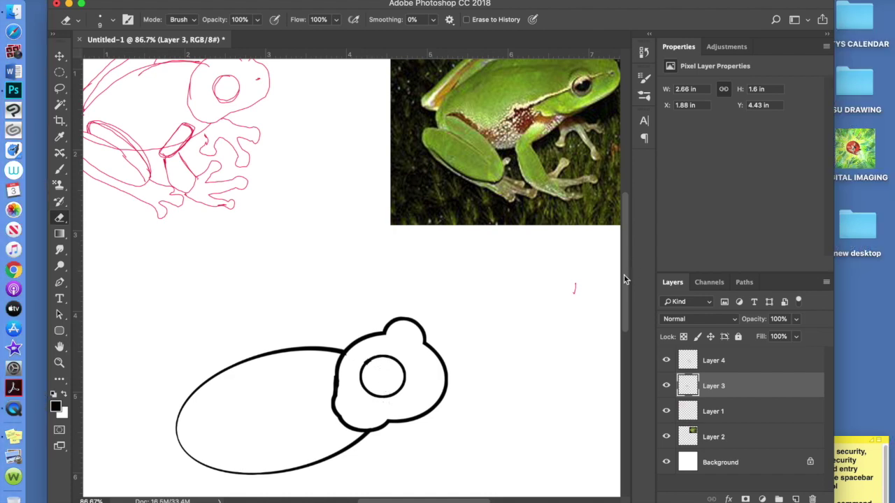
- Merge the head outline on Layer 4 with the body in Layer 3, and toggle the merged layer's visibility to check it
left_click(740, 441)
left_click(727, 412)
left_click_drag(625, 220, 623, 231)
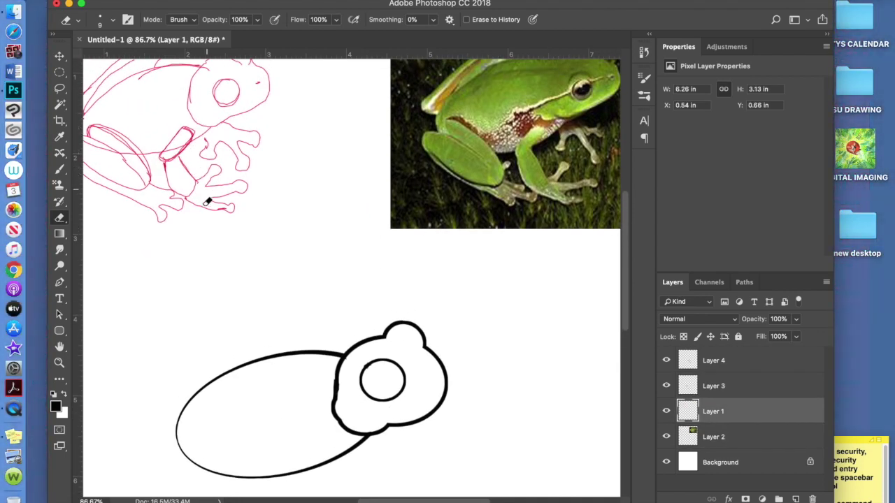
left_click(698, 363)
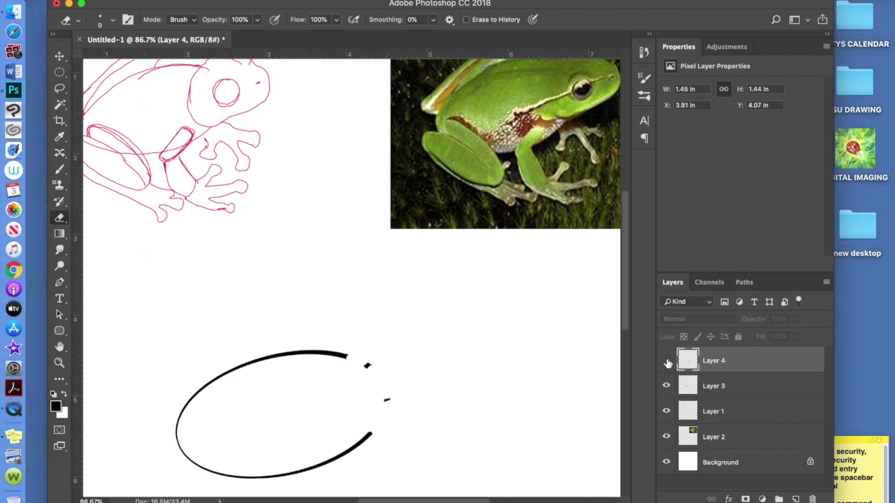
key("Delete")
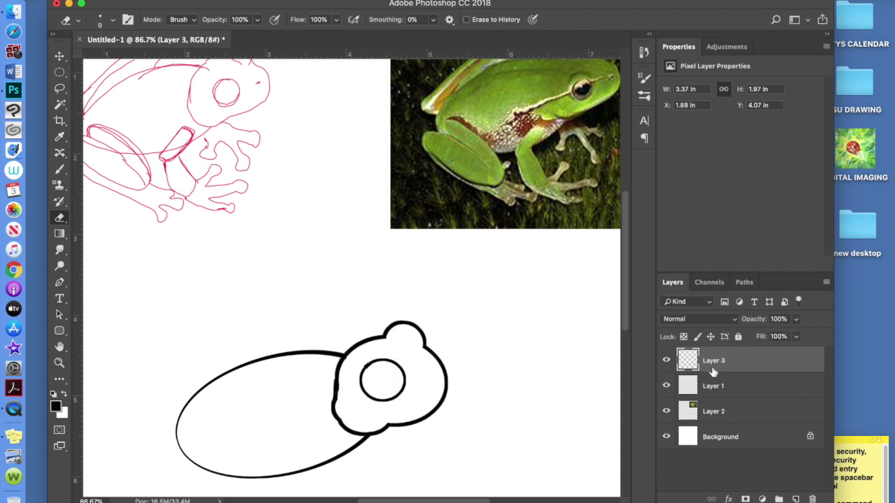
left_click(665, 360)
left_click(666, 360)
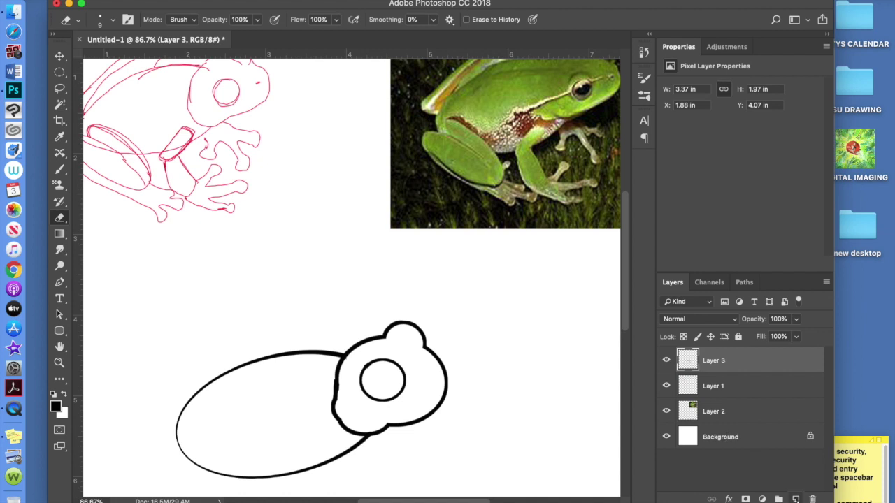
- Add a new layer and trace the frog's upper front leg on the sketch with a closed Pen tool path
left_click(796, 500)
left_click(59, 282)
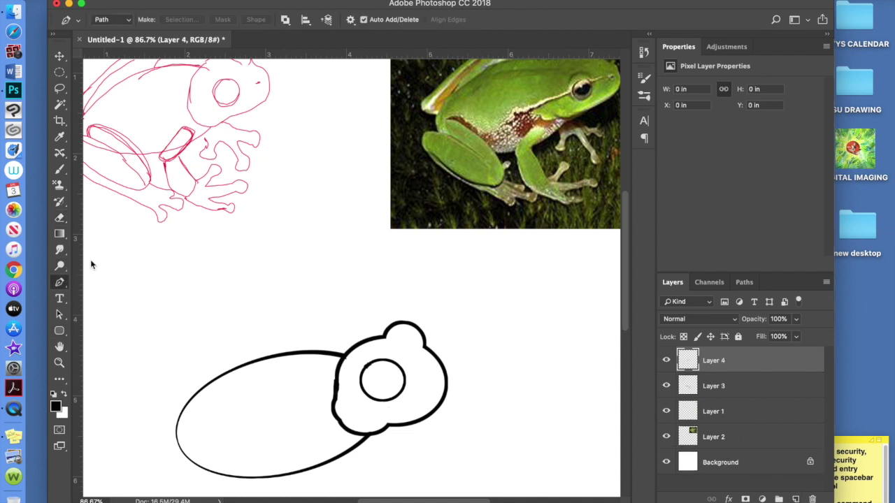
left_click(193, 131)
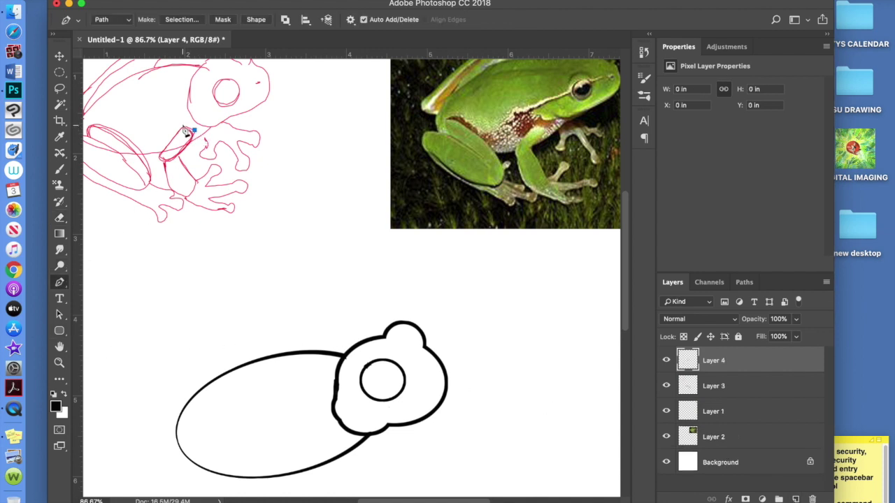
left_click(160, 156)
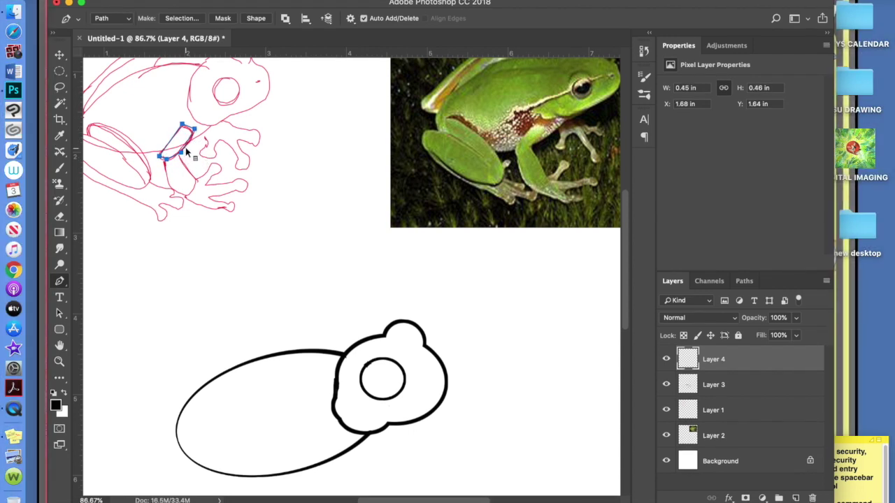
- Stroke the upper front leg path using the Brush without simulated pressure, and delete the path
right_click(186, 148)
left_click(224, 246)
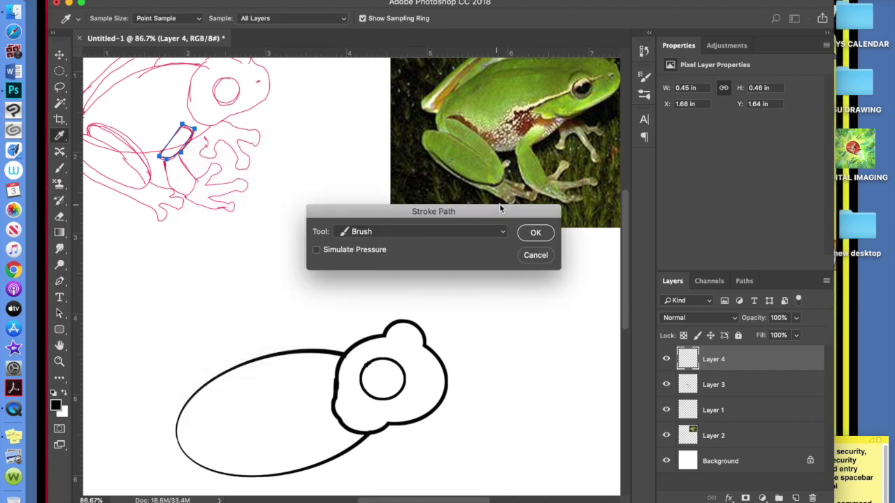
left_click(534, 234)
key("Delete")
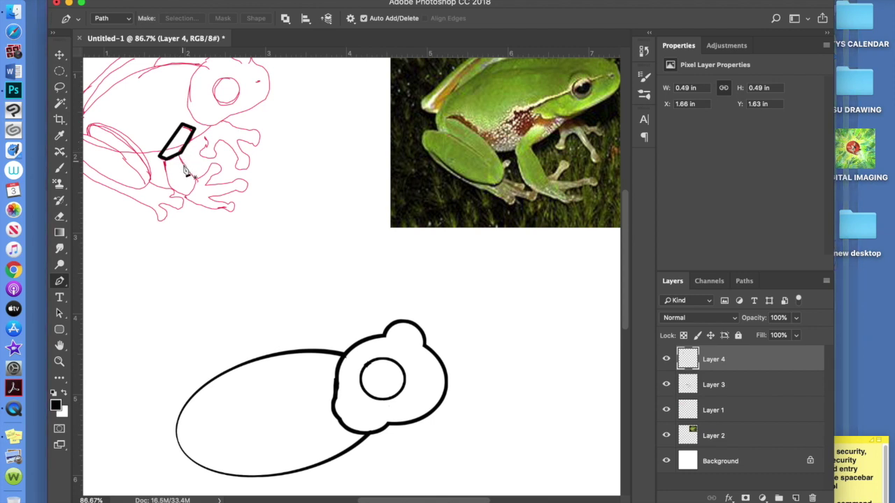
- Trace the frog's lower front leg on the sketch with a Pen path and stroke it using the Brush without simulated pressure
left_click(160, 156)
left_click(168, 185)
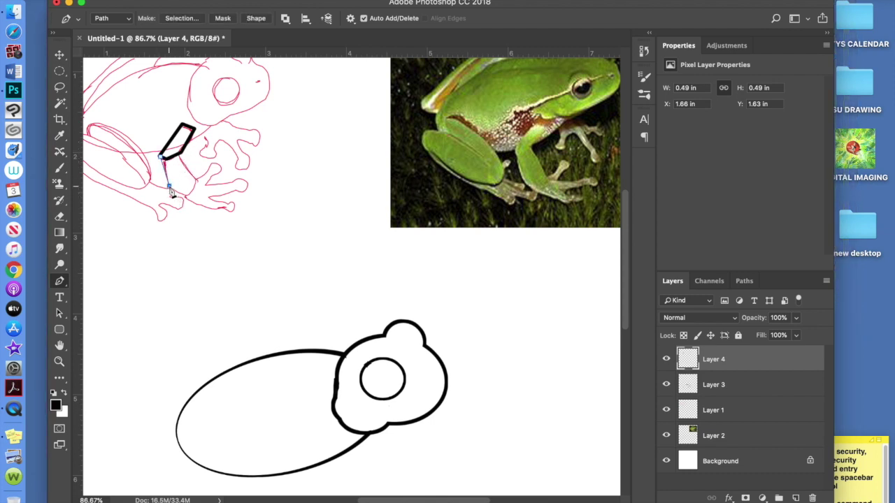
left_click(186, 197)
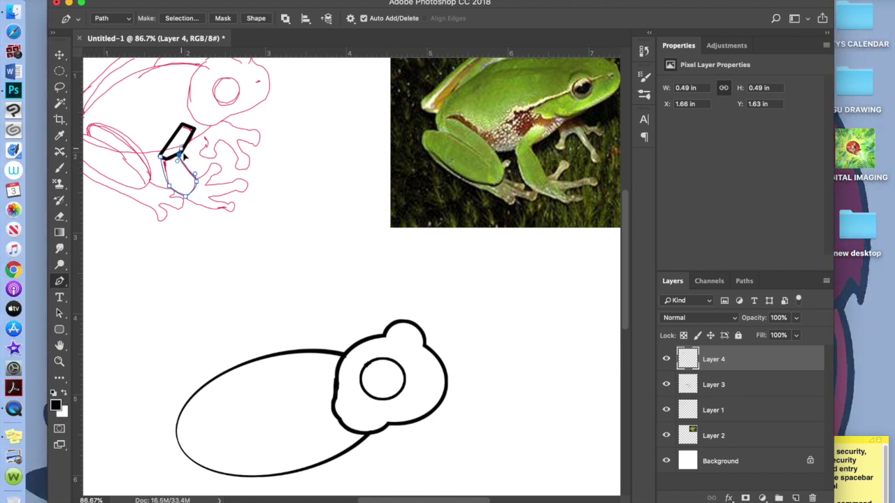
right_click(193, 198)
left_click(235, 294)
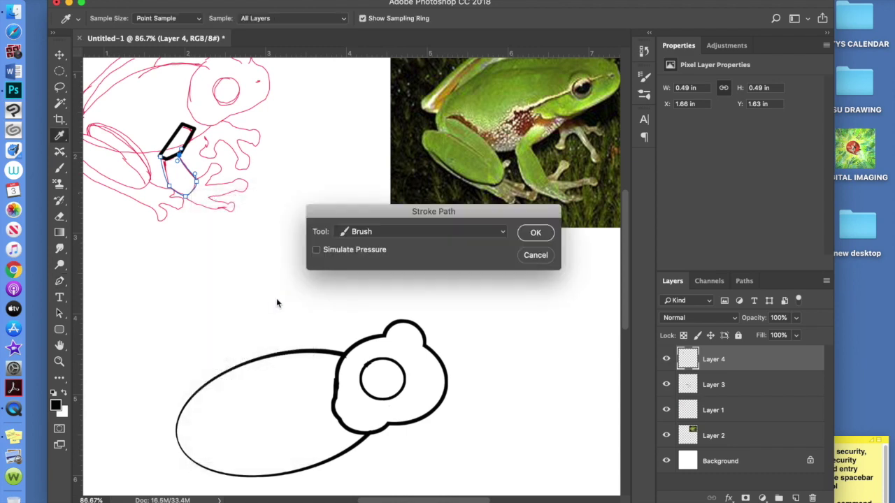
left_click(536, 232)
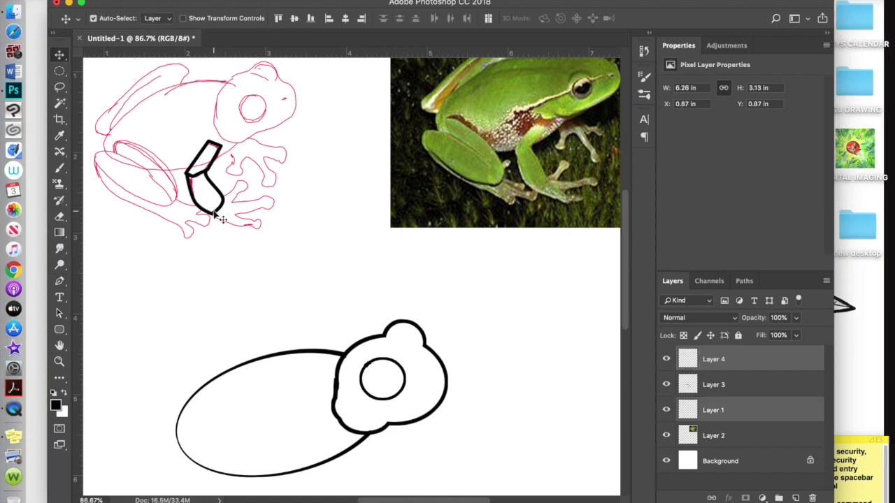
- Move the front leg outline on Layer 4 from the sketch down to the body outline, just behind the head
mouse_move(220, 211)
left_mouse_down()
mouse_move(220, 223)
mouse_move(214, 176)
mouse_move(250, 214)
mouse_move(330, 372)
mouse_move(334, 463)
left_mouse_up()
left_click(232, 216)
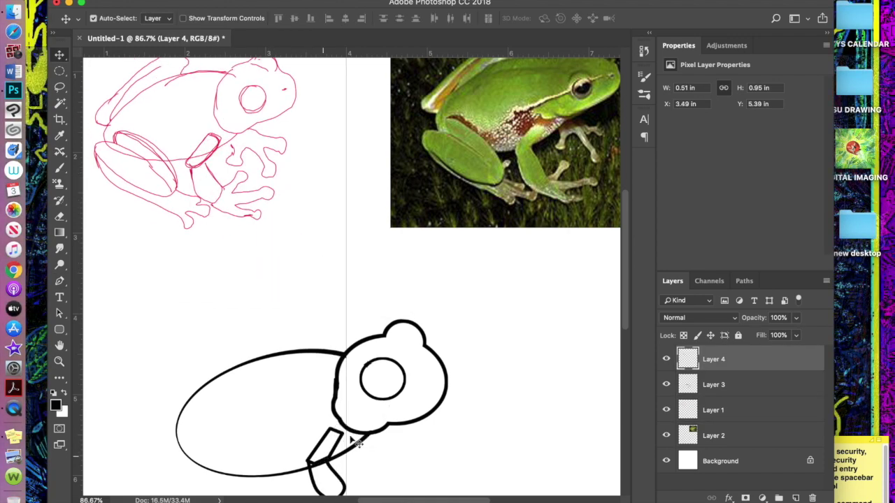
mouse_move(631, 265)
left_mouse_down()
mouse_move(629, 287)
mouse_move(629, 264)
left_mouse_up()
key("super+minus")
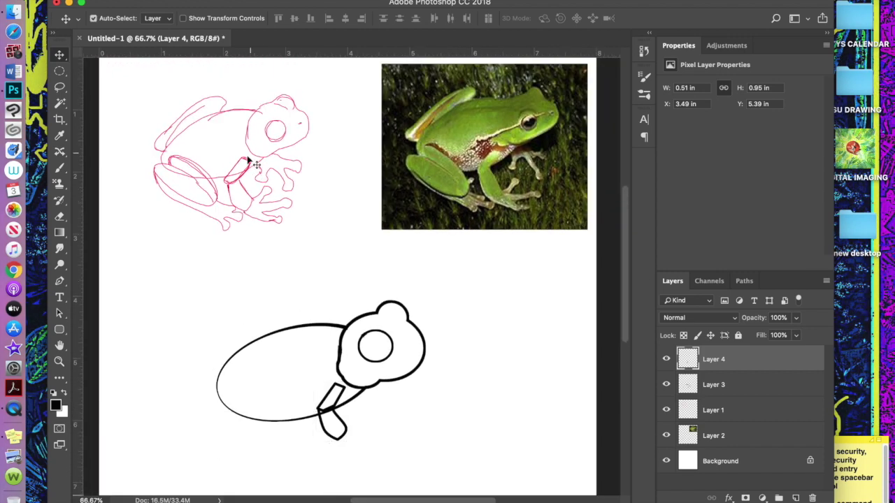
- Enlarge the front leg to about 148% wide and 121% high, and erase the line dividing its upper and lower parts on Layer 4
key("super")
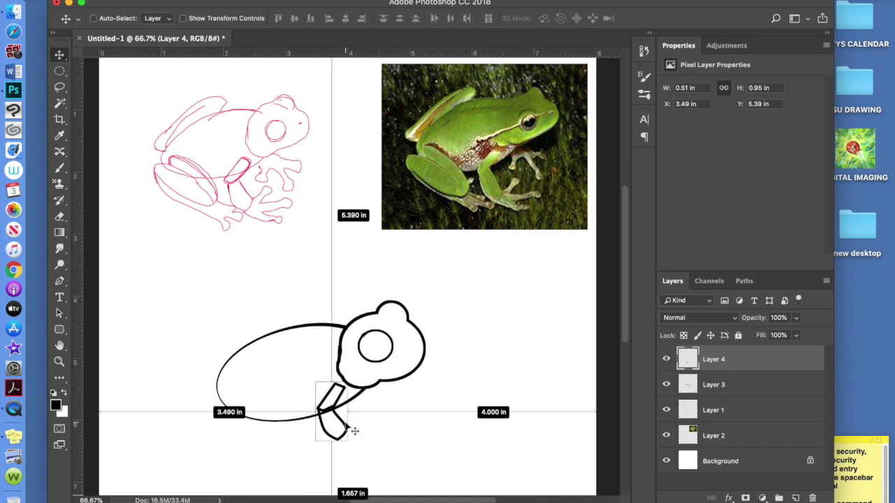
key("super+t")
left_click_drag(352, 443, 363, 459)
mouse_move(340, 404)
left_mouse_down()
mouse_move(330, 370)
mouse_move(329, 412)
left_mouse_up()
left_click_drag(355, 470, 354, 464)
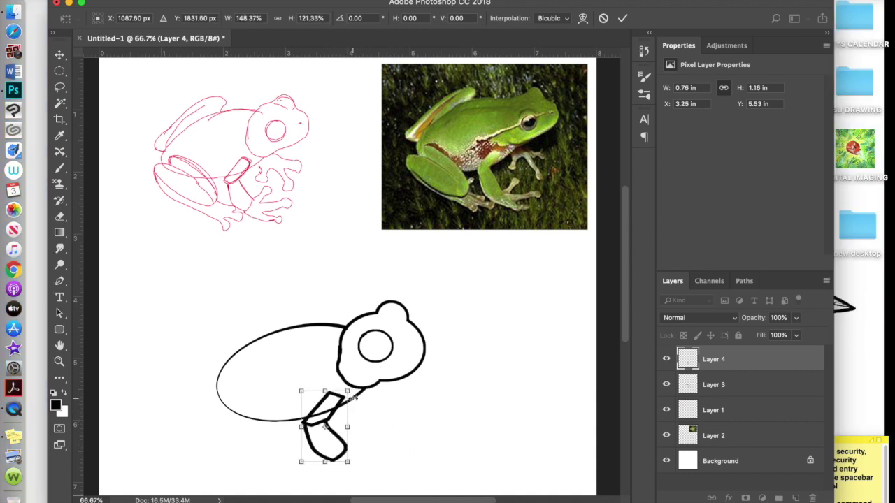
key("Return")
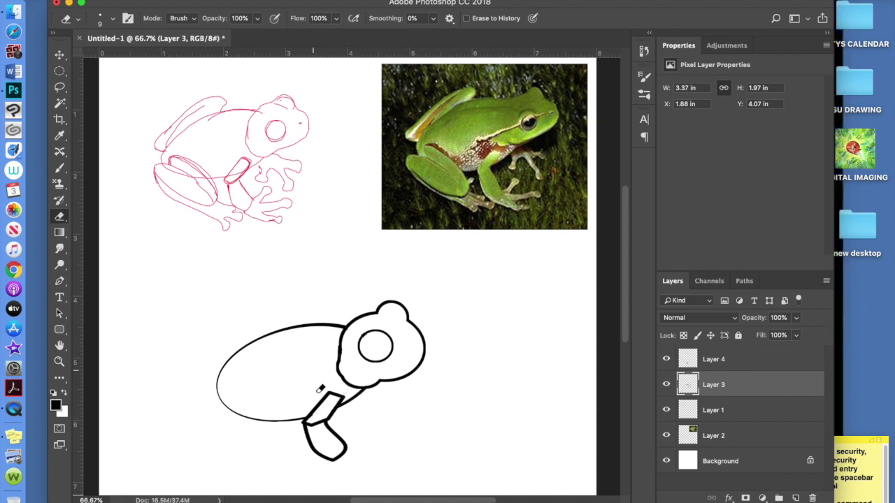
key("alt+bracketright")
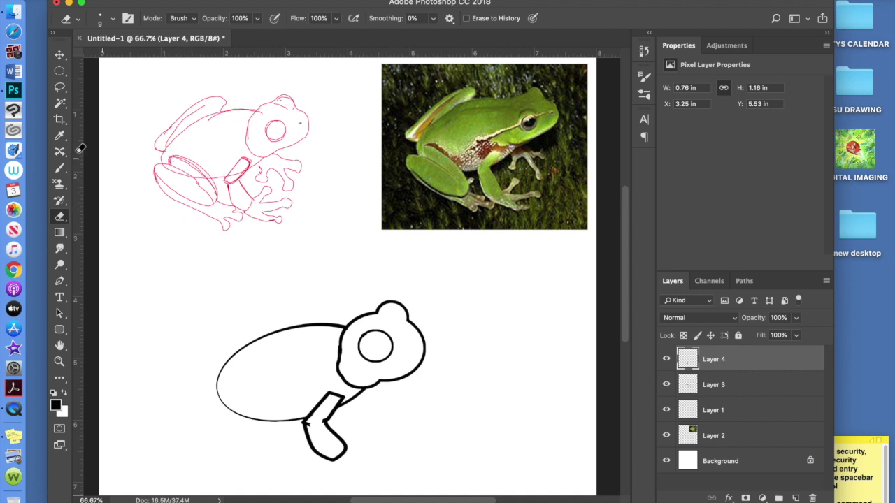
- Trace the thigh of the frog's near hind leg on the sketch with a Pen tool path
left_click(60, 281)
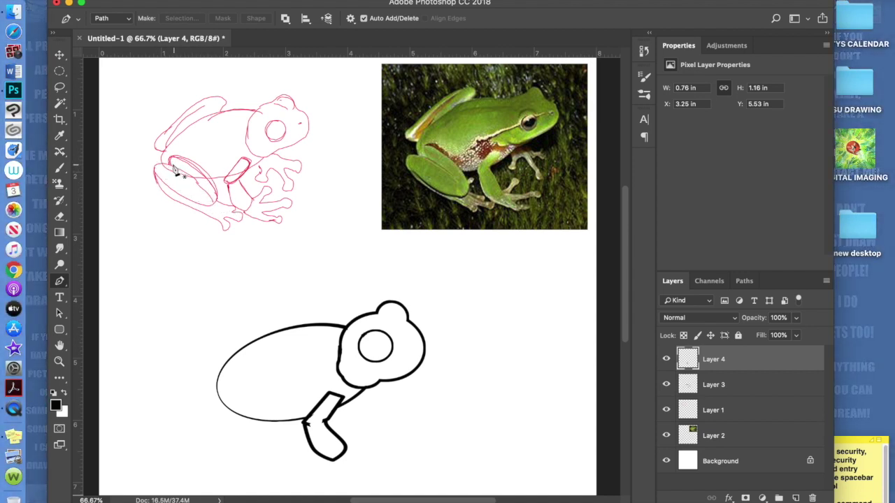
left_click(168, 165)
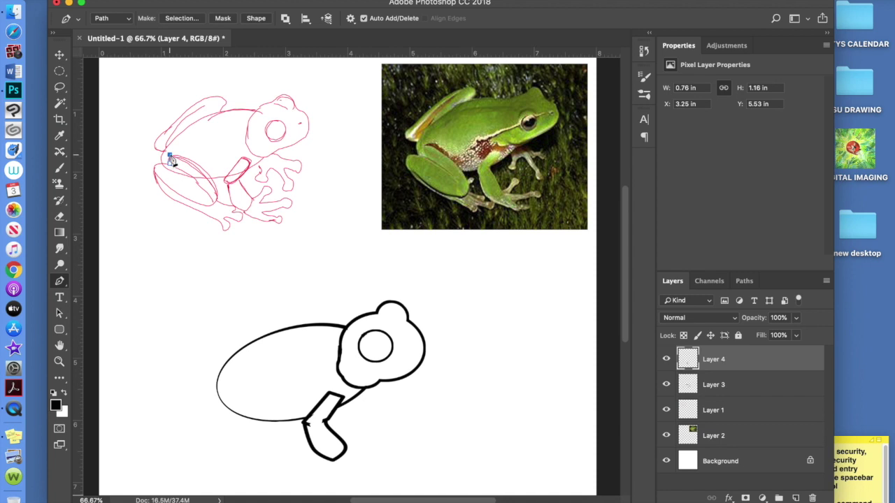
left_click_drag(203, 170, 221, 194)
left_click(219, 200)
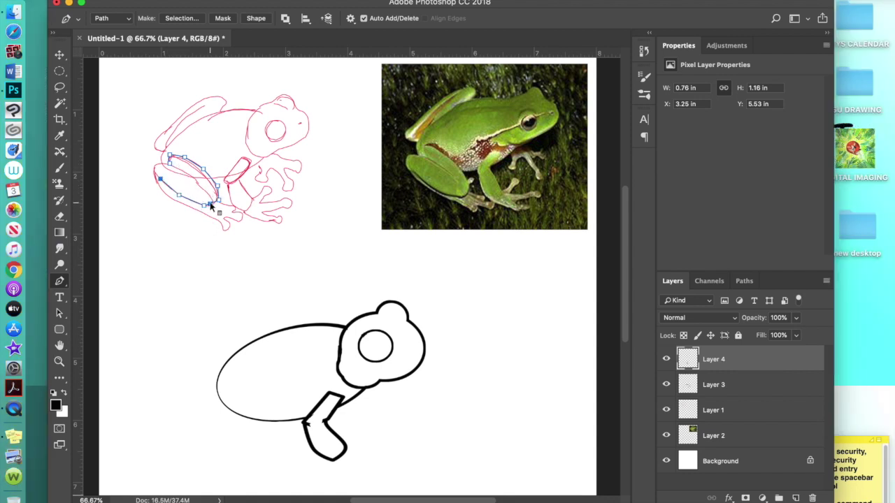
- Stroke the thigh path on Layer 4 using the Brush without simulated pressure, and clear the path
right_click(197, 206)
left_click(196, 206)
right_click(192, 200)
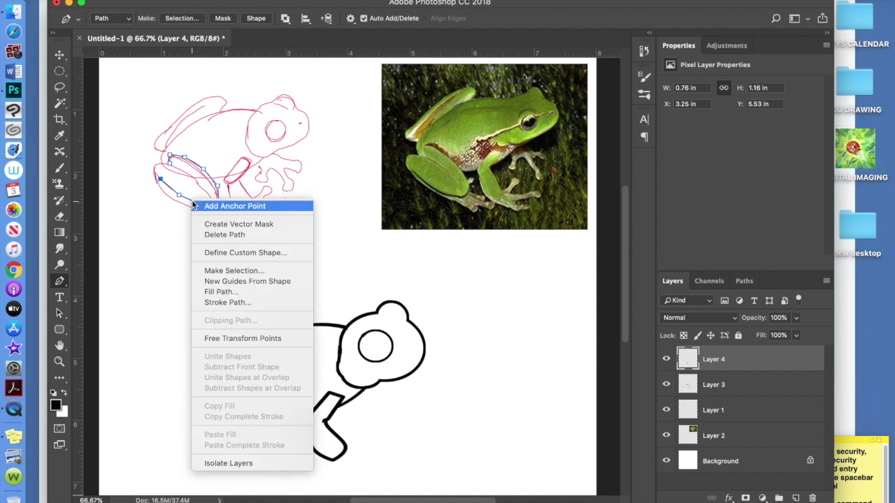
left_click(226, 305)
left_click(225, 303)
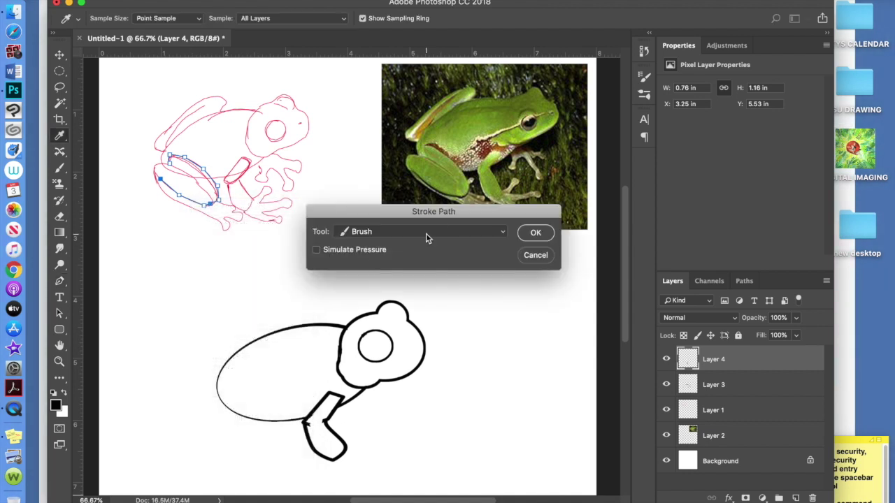
left_click(535, 234)
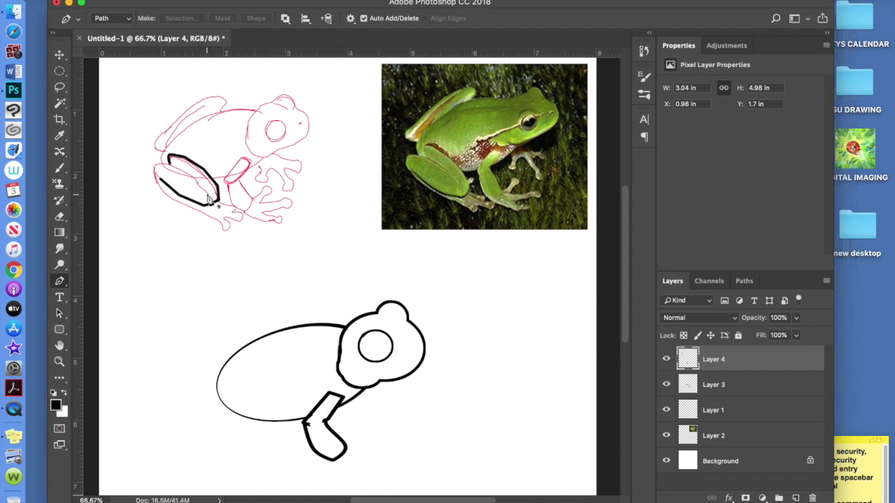
- Trace the outer edge of the near hind leg's lower part and its toes on the sketch with a Pen path
left_click(168, 164)
left_click_drag(169, 166, 160, 168)
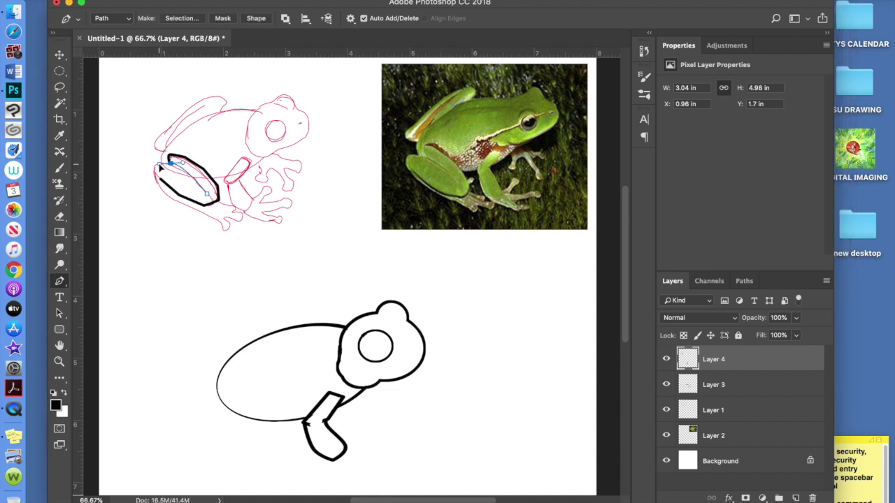
left_click_drag(153, 175, 157, 187)
left_click(205, 217)
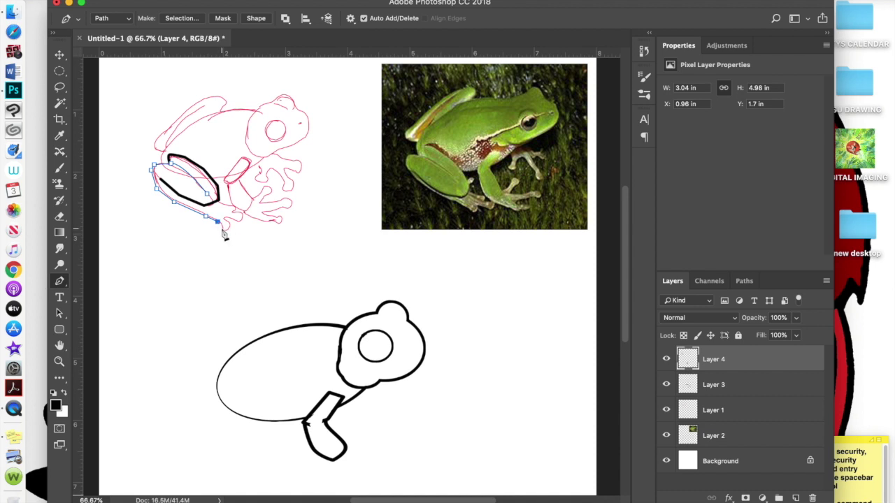
left_click(225, 231)
left_click(231, 228)
left_click_drag(224, 219, 230, 217)
left_click(237, 219)
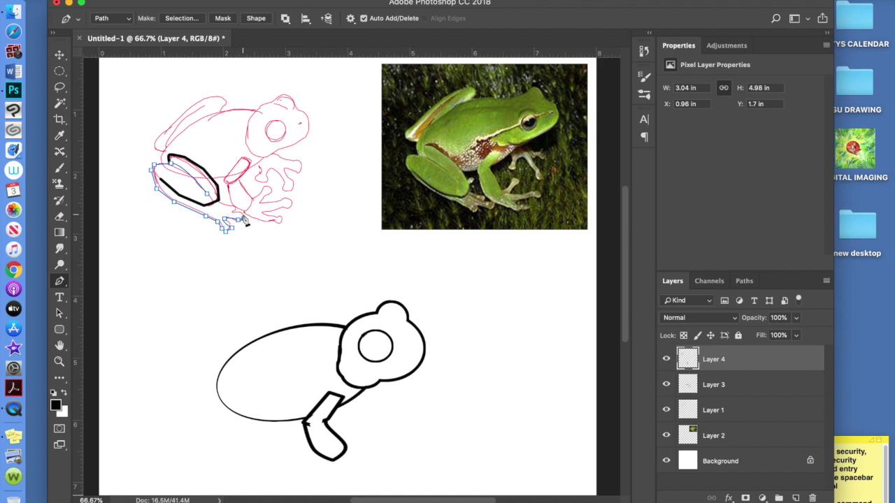
- Stroke the lower hind leg and foot path with the Brush, and clear the path
right_click(191, 207)
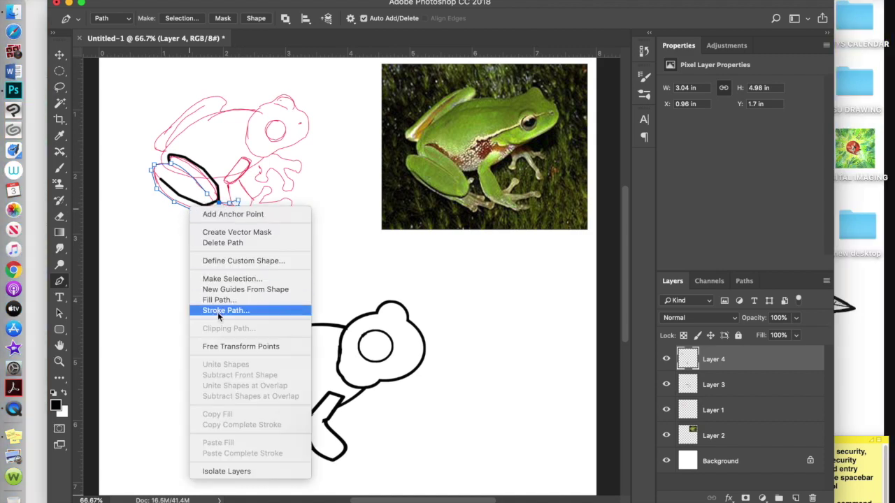
left_click(219, 311)
key("Return")
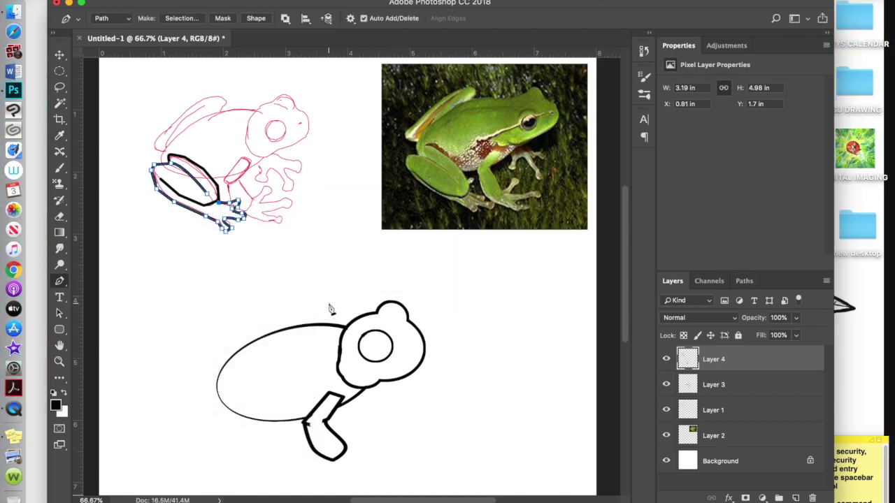
key("Return")
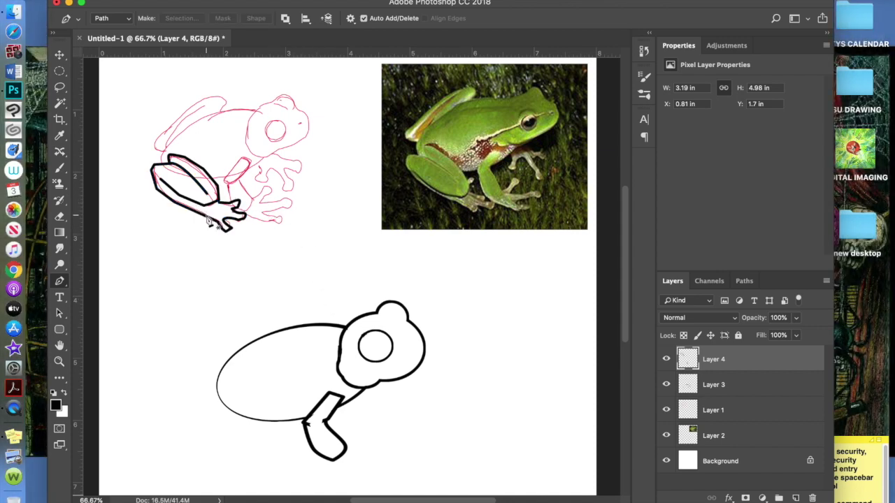
- Select the stroked near hind leg with the Magic Wand, cut it from Layer 4 and paste it onto a new layer
key("w")
left_click(205, 190)
key("ctrl+x")
key("ctrl+v")
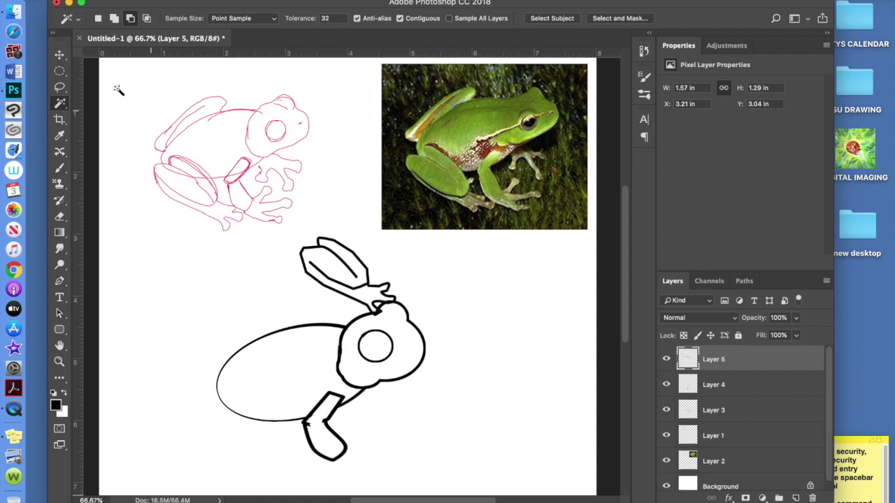
- Move the pasted hind leg to the rear underside of the body outline and rotate it about 8° clockwise
left_click(59, 55)
left_click_drag(310, 247, 267, 436)
key("super+t")
left_click_drag(199, 376, 199, 371)
left_click_drag(262, 435, 292, 435)
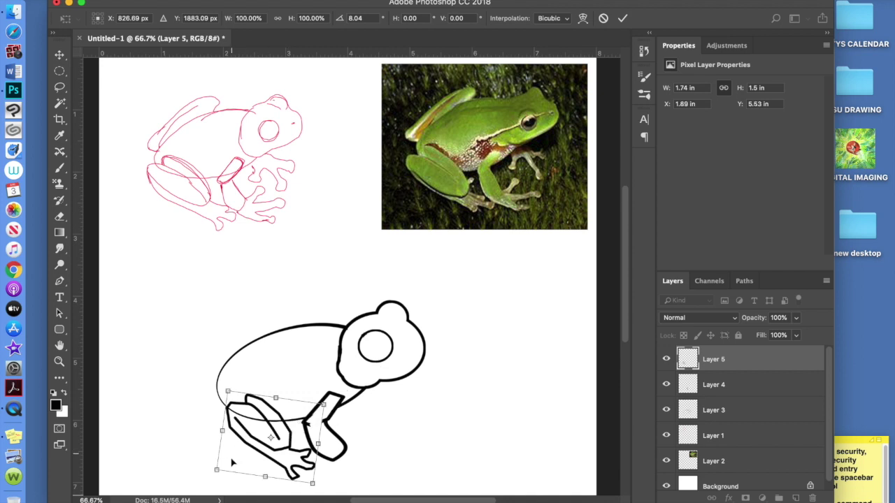
- Enlarge the hind leg outward and downward so that it overlaps the rear of the body, and apply the transform
left_click_drag(227, 390, 196, 381)
left_click_drag(184, 464, 176, 475)
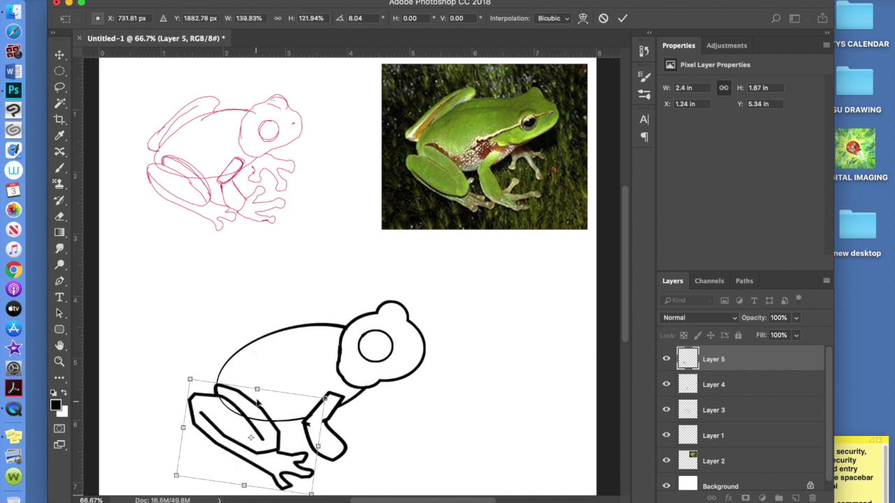
left_click_drag(263, 388, 264, 382)
left_click_drag(190, 375, 197, 377)
key("Return")
- Erase the part of the body outline on Layer 3 that crosses the near hind leg
left_click(386, 382)
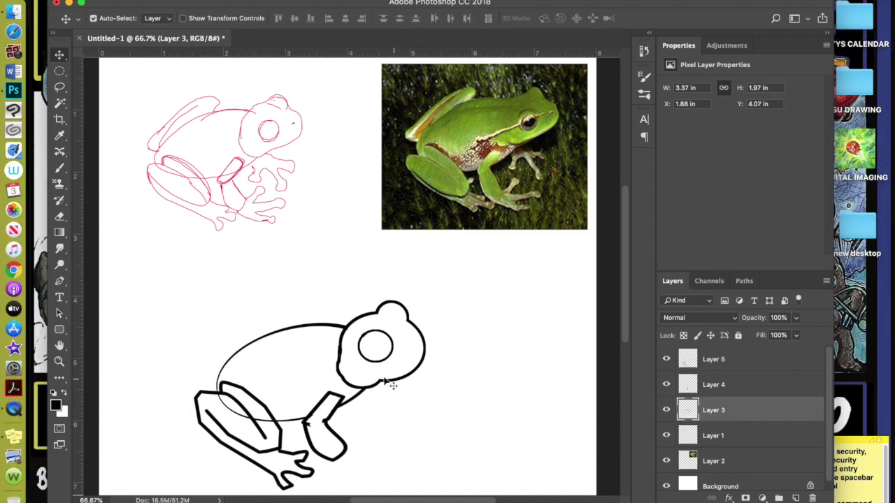
key("e")
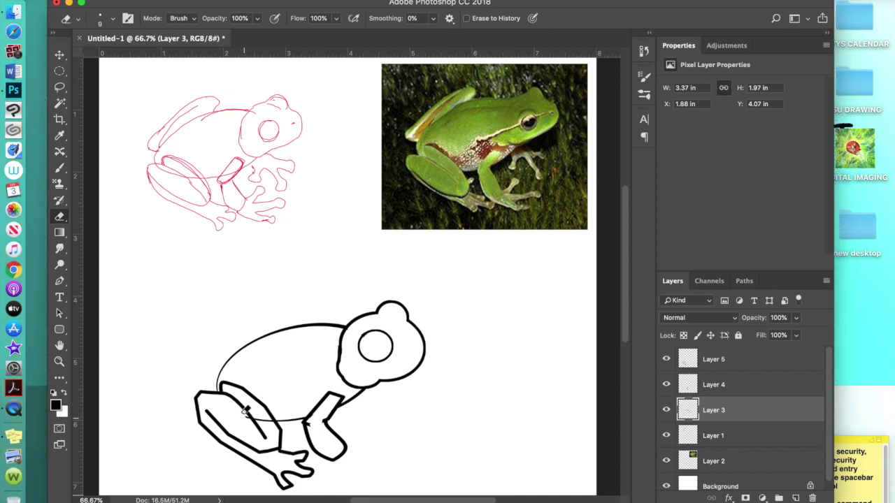
left_click_drag(257, 417, 259, 421)
- Trace the frog's far hind leg, behind its back on the sketch, with a Pen tool path
left_click(60, 282)
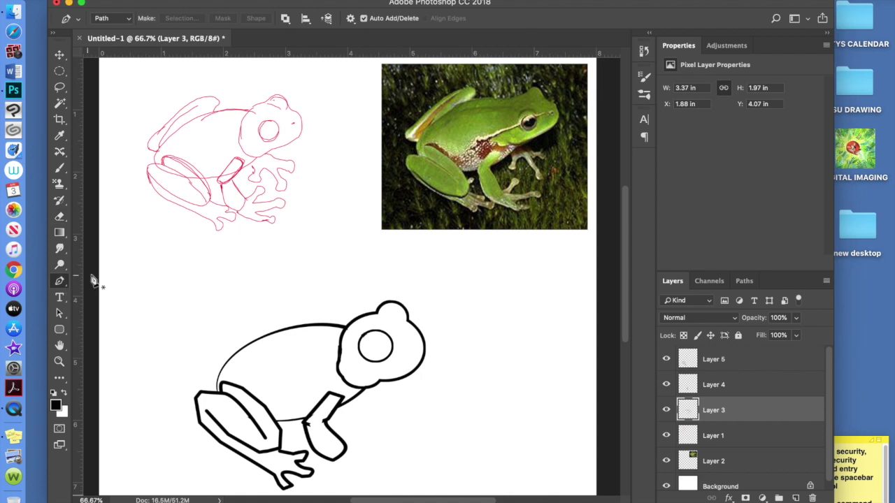
left_click(213, 111)
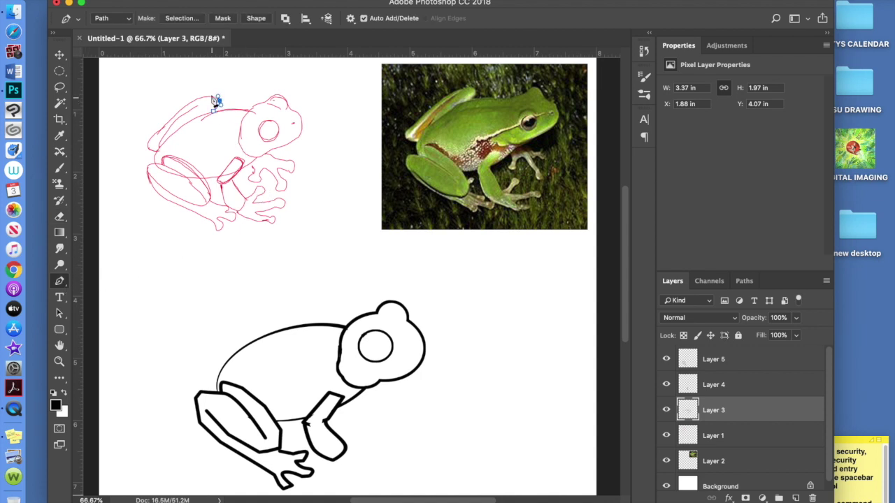
left_click(196, 99)
left_click(180, 109)
left_click(162, 129)
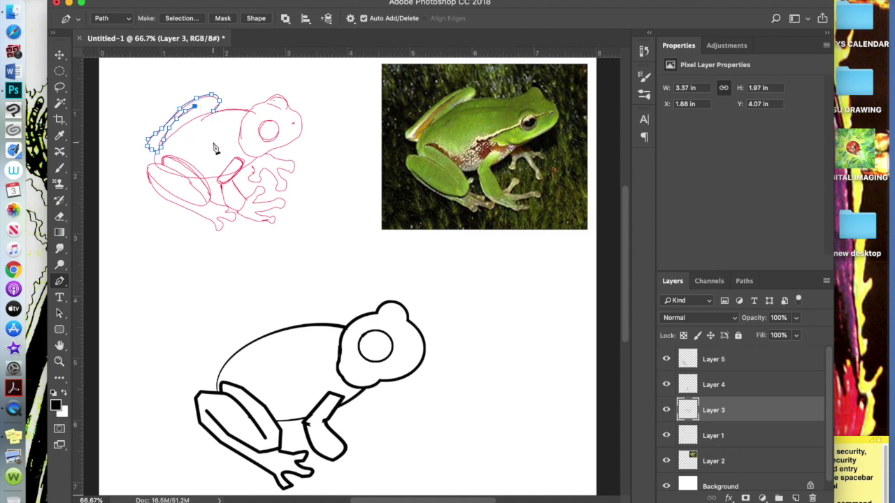
- Stroke the far hind leg path on Layer 3 using the Brush without simulated pressure, and clear the path
right_click(216, 109)
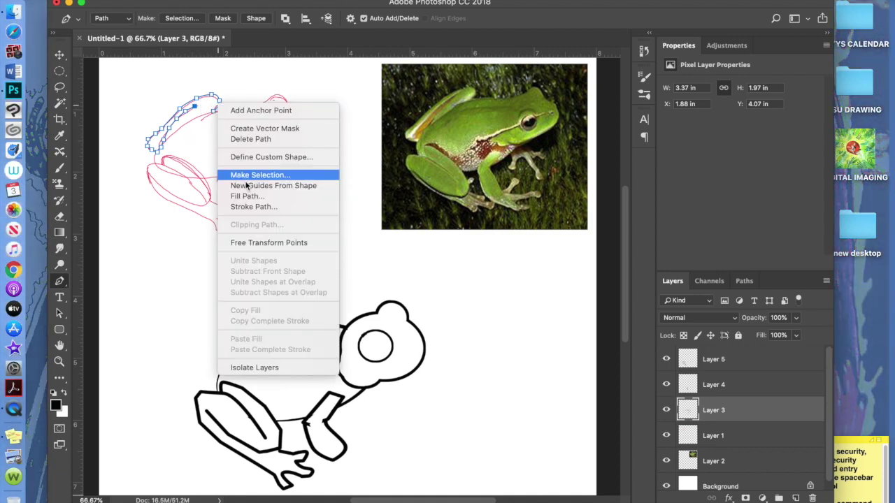
left_click(253, 206)
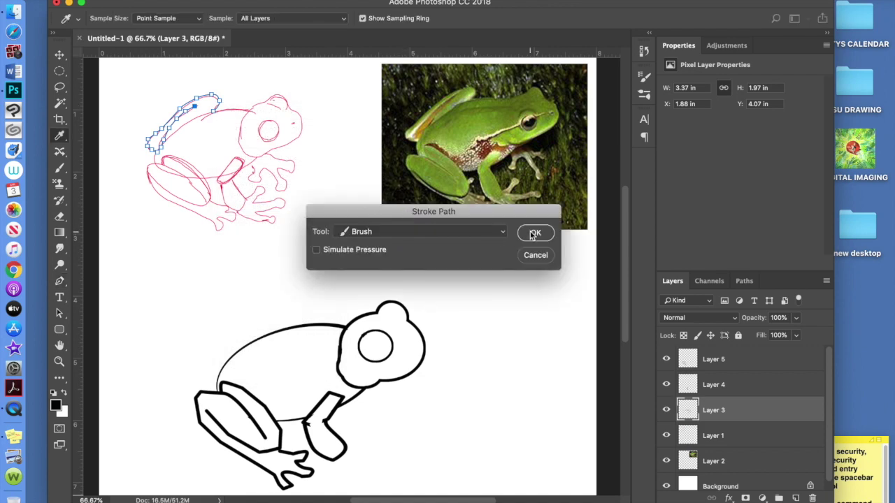
left_click(534, 234)
key("Return")
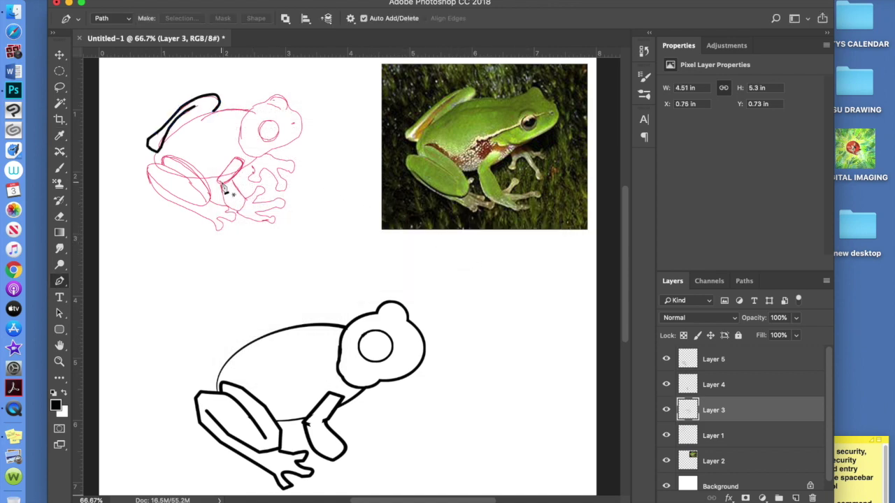
- Cut the stroked far hind leg out of Layer 3 and paste it onto its own layer
key("w")
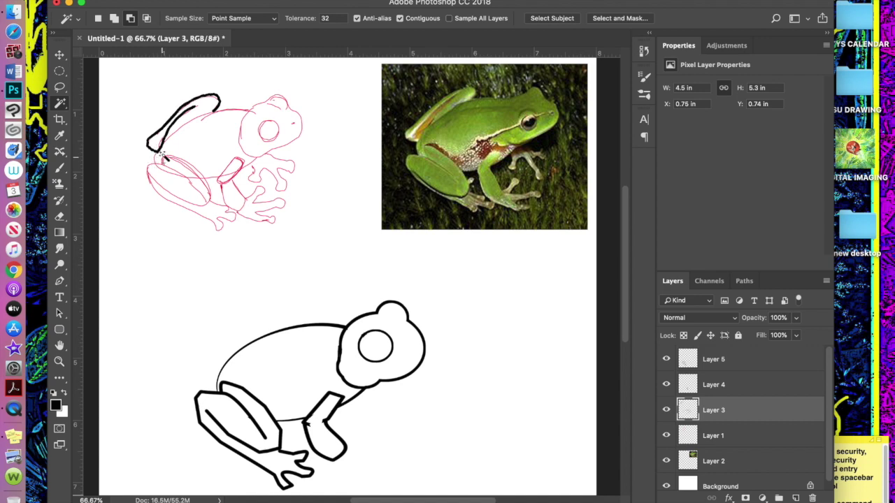
left_click(210, 117)
key("Delete")
key("ctrl+v")
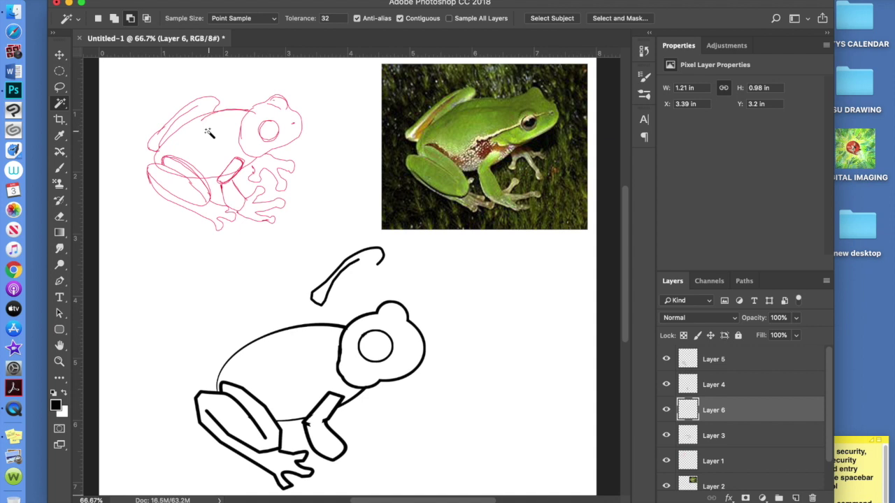
- Send the far hind leg layer below Layer 3 and move the leg against the frog's upper back
key("v")
key("ctrl+[")
mouse_move(334, 287)
left_mouse_down()
mouse_move(235, 302)
mouse_move(203, 328)
mouse_move(205, 346)
mouse_move(218, 358)
mouse_move(225, 351)
left_mouse_up()
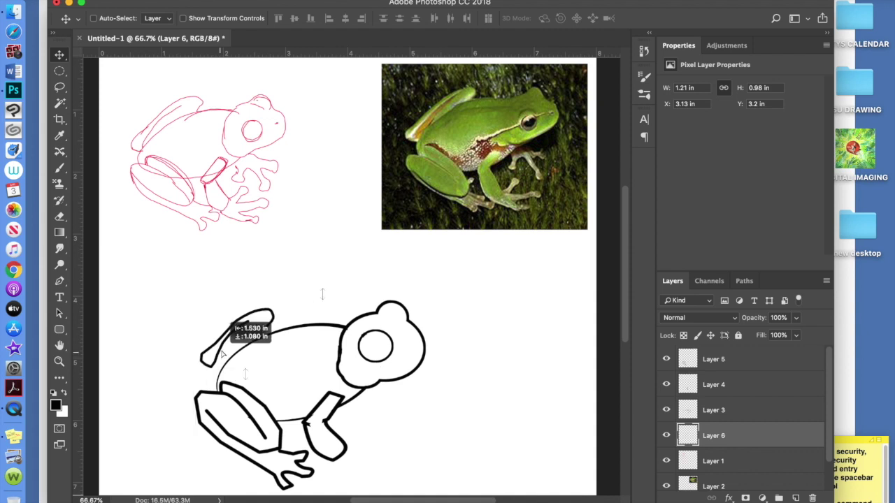
key("ctrl")
- Scale the far hind leg to about 120% wide and 156% high, rotate it about 14.5°, and apply the transform
key("ctrl+t")
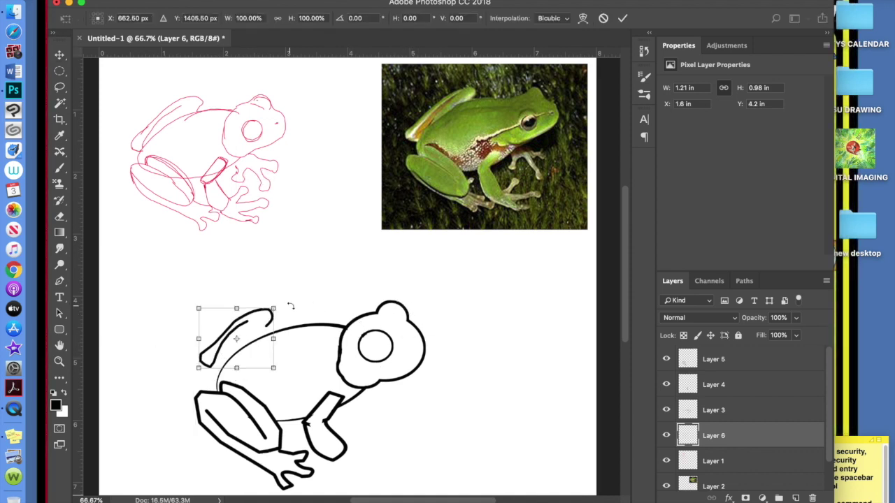
left_click_drag(274, 306, 287, 288)
left_click_drag(287, 368, 301, 379)
left_click_drag(307, 280, 321, 298)
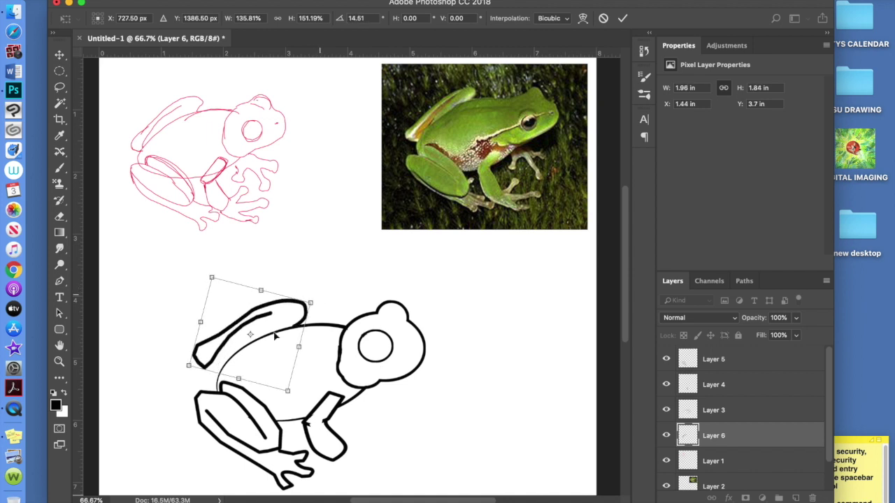
mouse_move(189, 367)
left_mouse_down()
mouse_move(198, 315)
mouse_move(200, 371)
left_mouse_up()
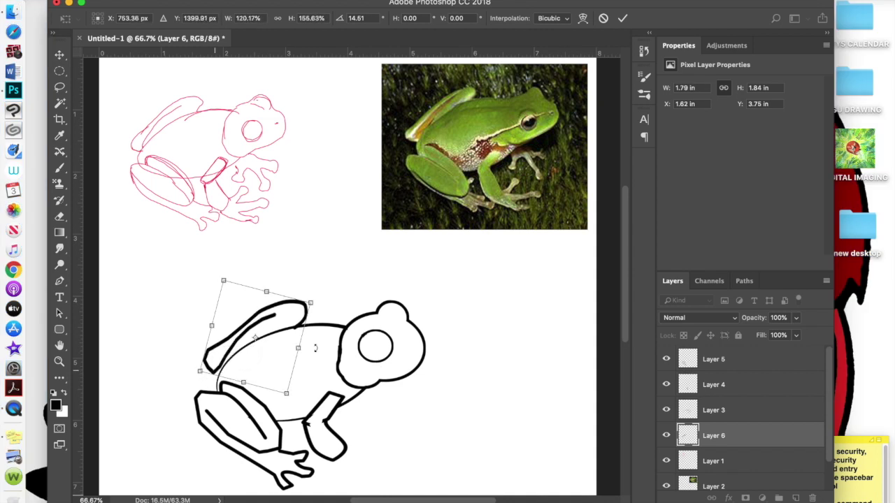
key("Return")
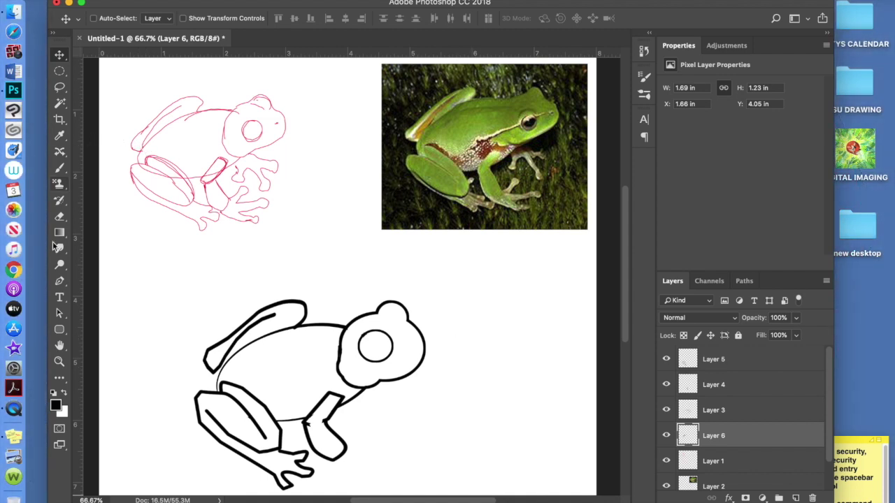
- Trace the near front foot with its toes on the sketch using a Pen tool path
left_click(60, 282)
left_click(221, 212)
left_click_drag(230, 219, 230, 223)
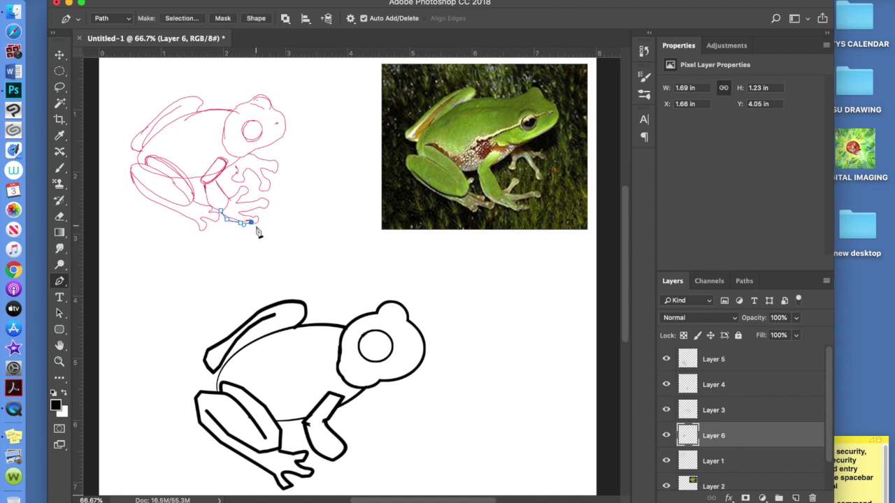
left_click(256, 225)
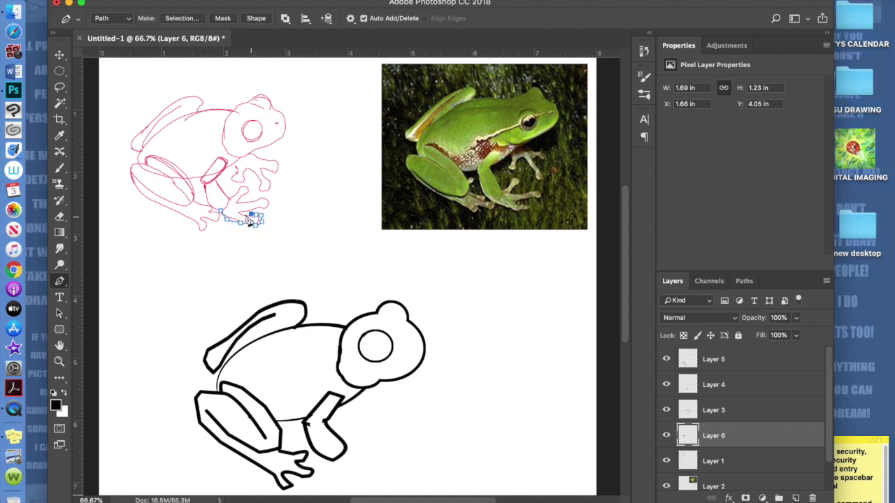
left_click(243, 214)
left_click_drag(242, 218, 255, 219)
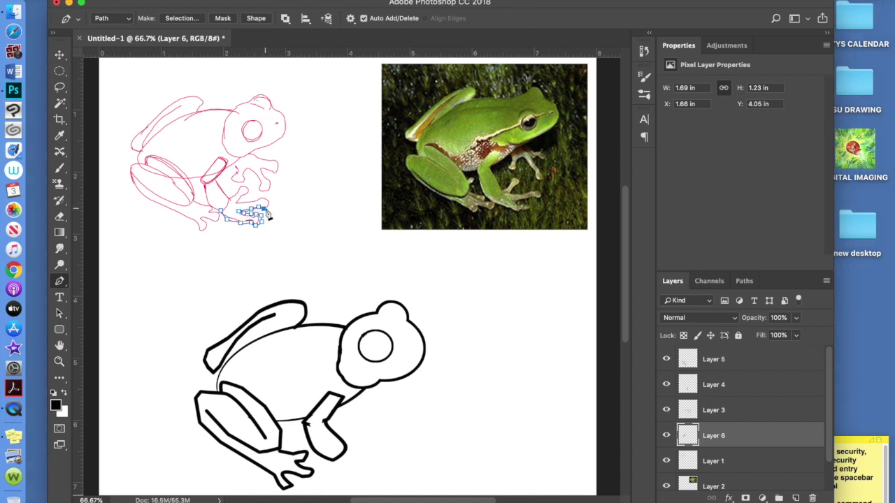
- Stroke the near front foot path on Layer 6 and clear the path
right_click(232, 211)
left_click(265, 324)
left_click(533, 234)
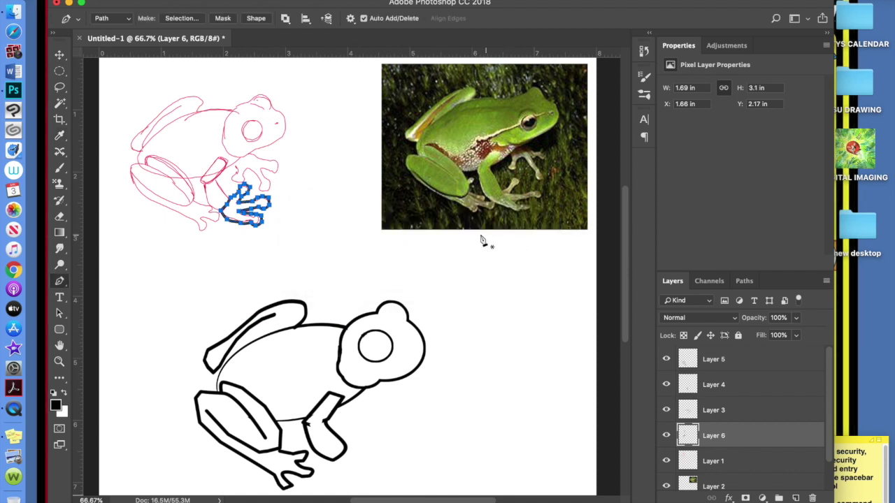
key("Return")
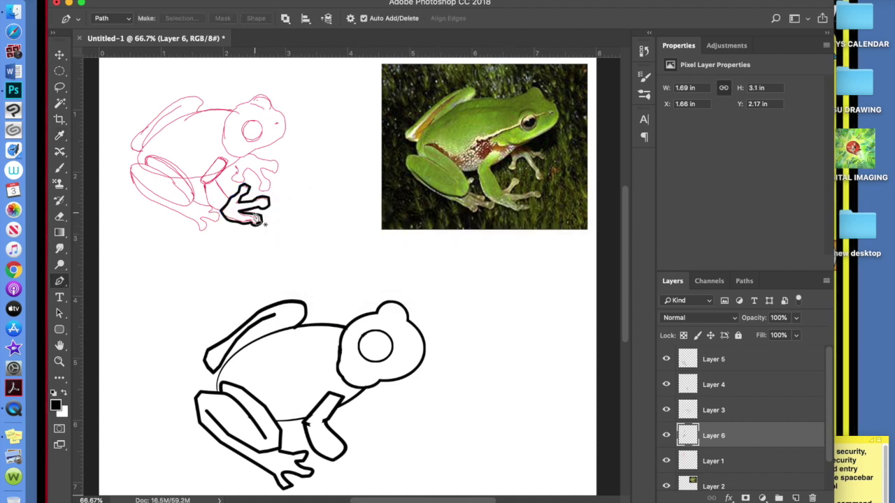
- Cut the near front foot onto its own layer and move it to the lower end of the near front leg
key("w")
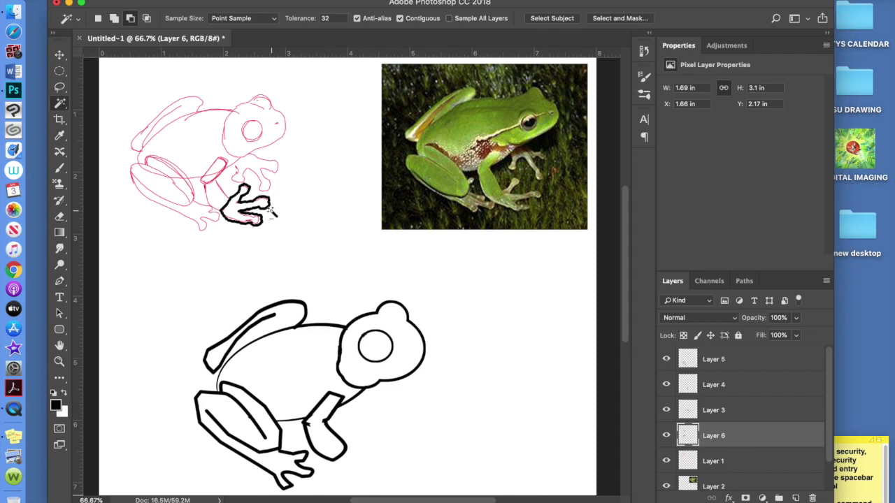
key("ctrl+z")
key("ctrl+v")
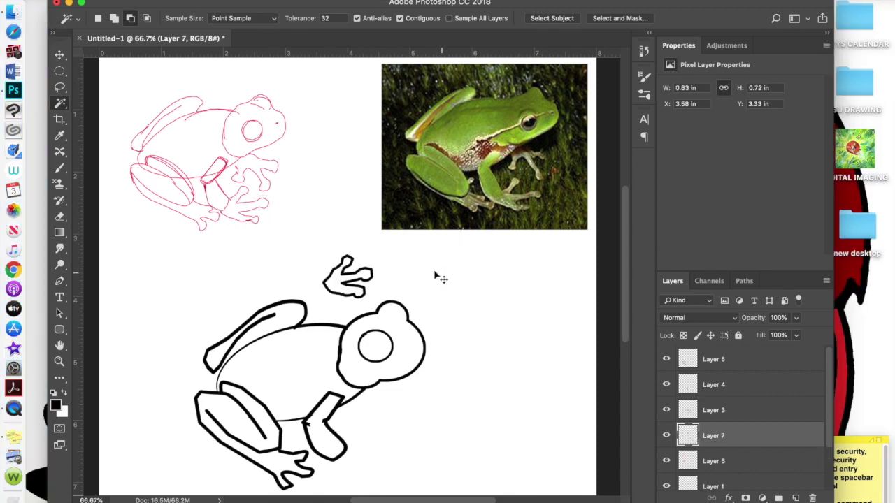
key("v")
left_click_drag(377, 287, 372, 466)
- Enlarge the near front foot to about 131% wide and 143% high, join it to the front leg, and apply the transform
left_click_drag(626, 276, 628, 312)
key("ctrl+t")
left_click_drag(394, 348, 410, 340)
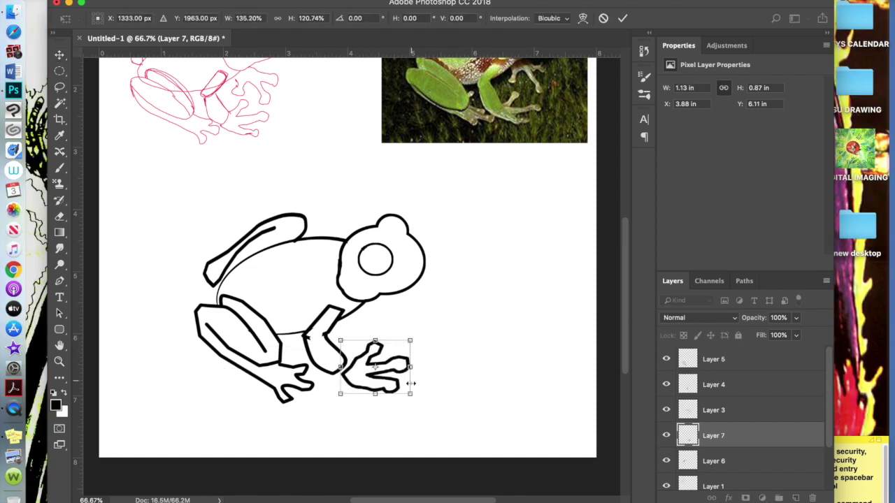
left_click_drag(413, 400, 408, 404)
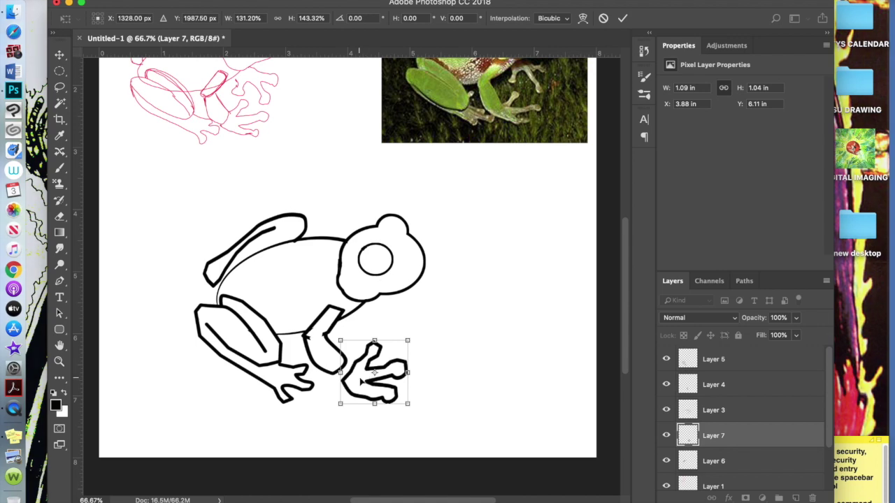
left_click_drag(356, 383, 349, 378)
key("Return")
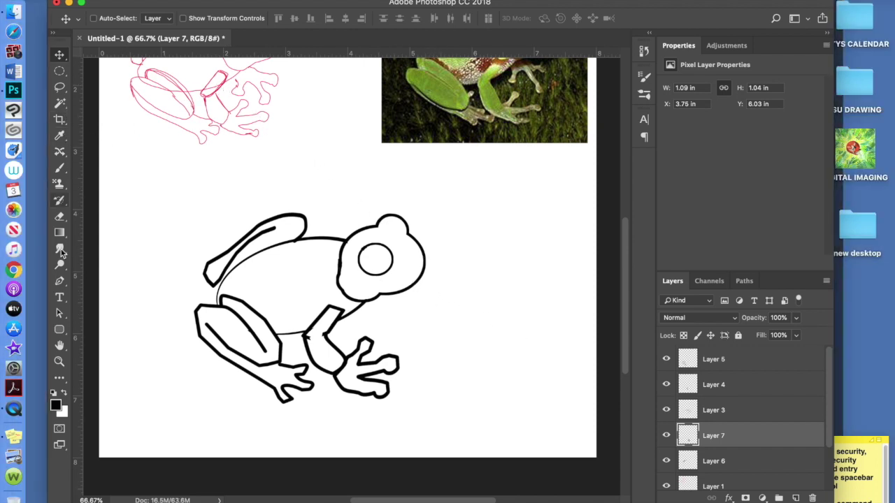
- Trace the far front foot below the head on the sketch with a Pen tool path
left_click(59, 281)
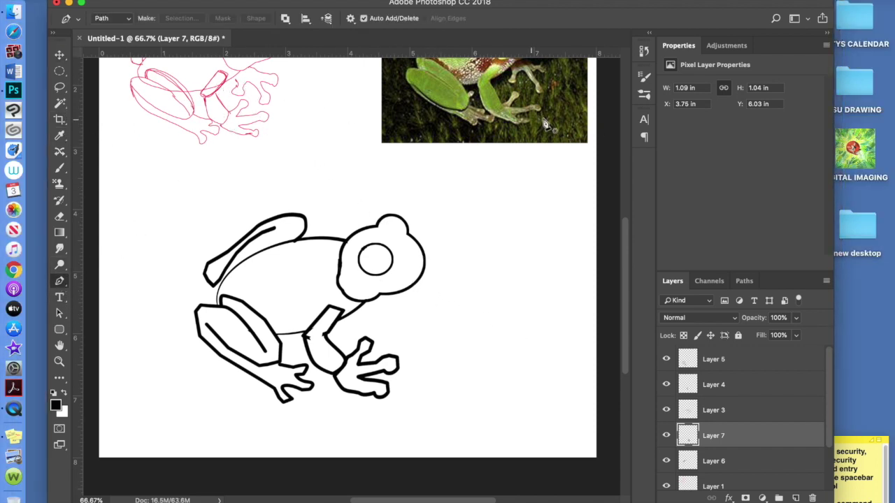
left_click_drag(627, 229, 623, 200)
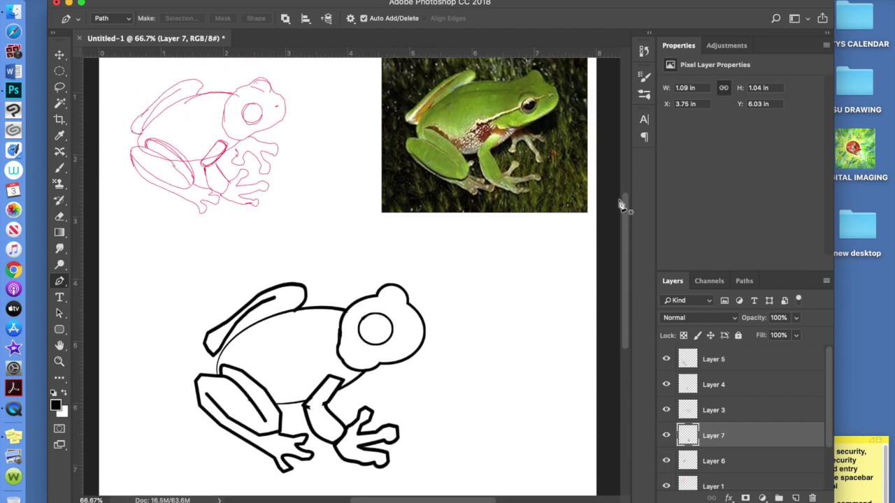
left_click(233, 148)
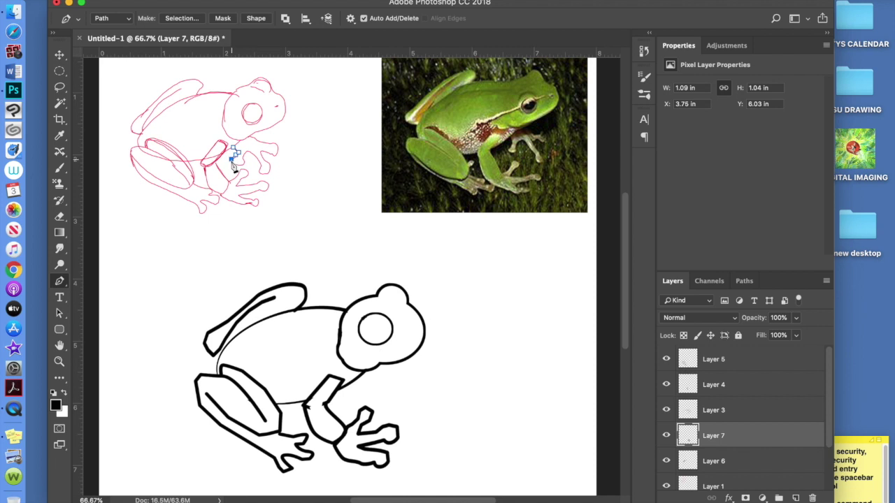
left_click(247, 151)
left_click(252, 153)
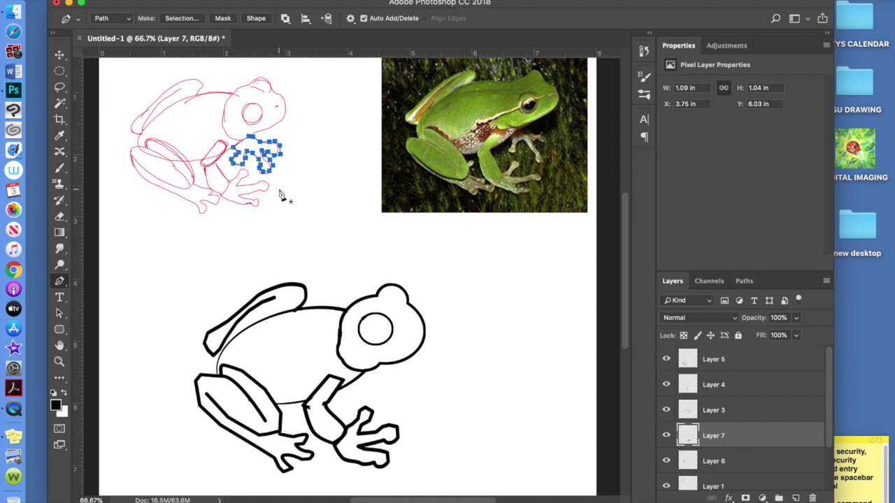
- Stroke the far front foot path on Layer 7 and clear the path
right_click(269, 172)
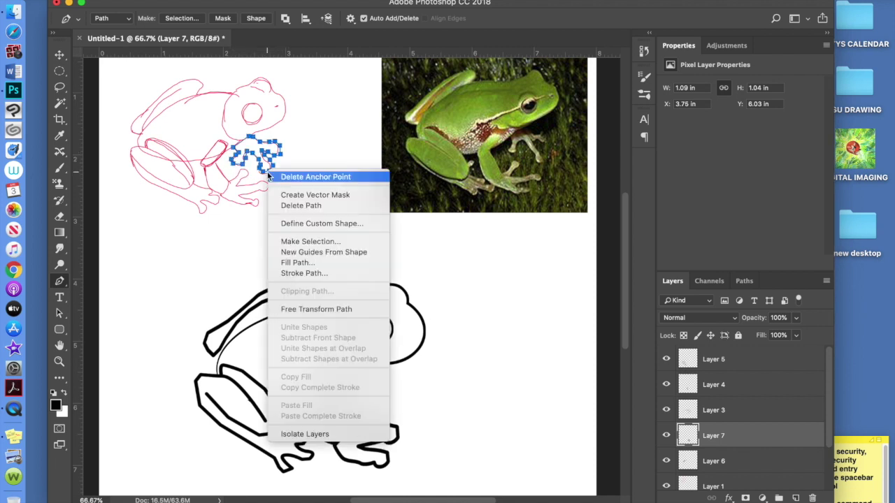
left_click(316, 274)
key("Return")
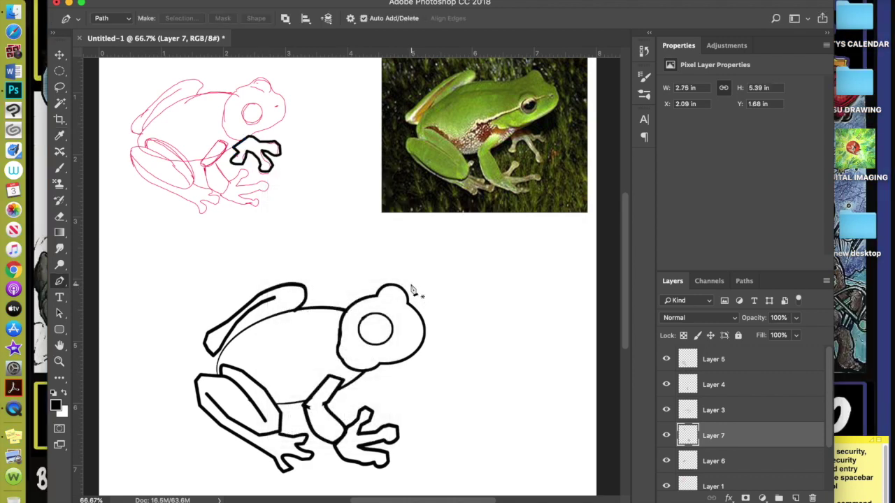
- Cut the far front foot onto its own layer and move it just beneath the head, beside the near front leg
key("v")
key("w")
key("super+z")
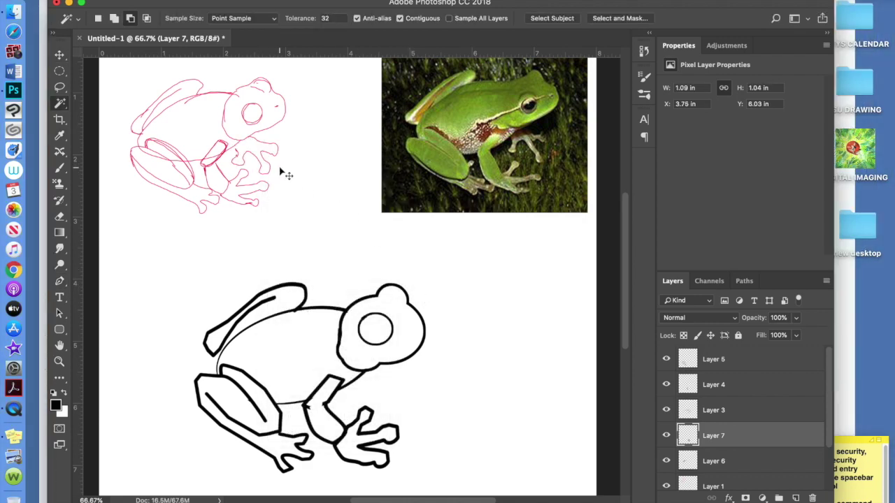
key("super+v")
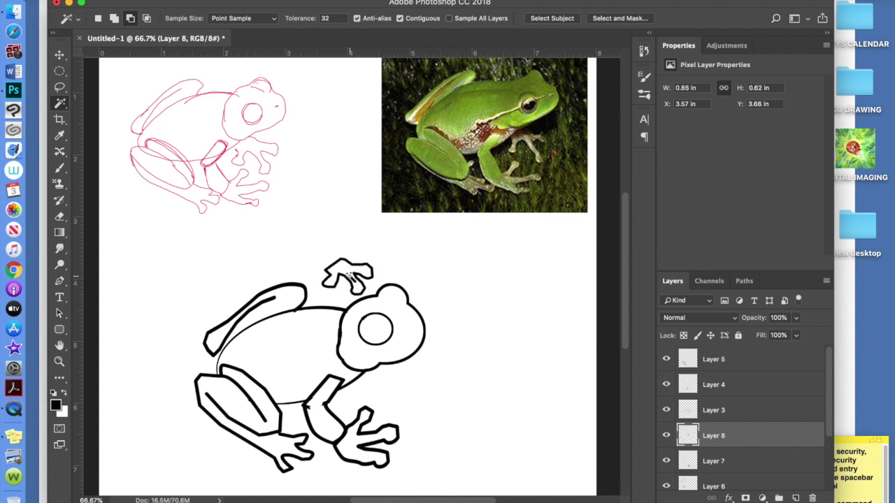
key("v")
left_click_drag(352, 277, 392, 385)
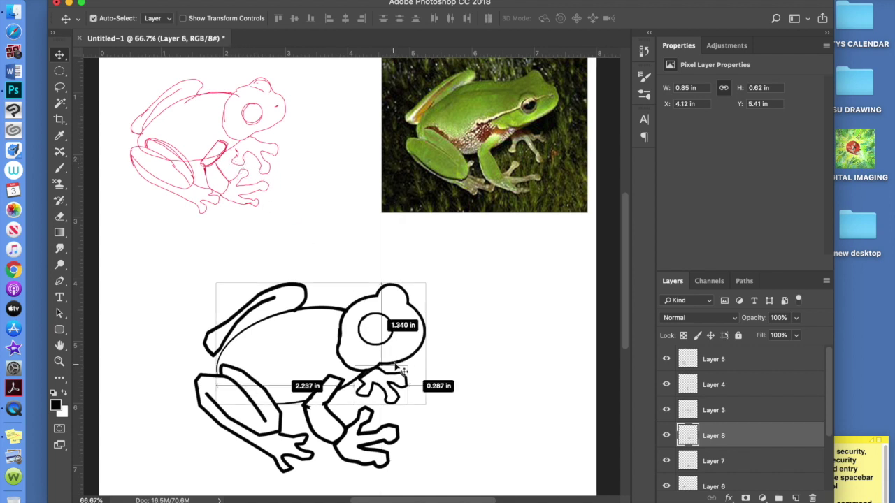
- Enlarge the far front foot to about 124% wide and 120% high and apply the transform
key("super+t")
left_click_drag(412, 407, 417, 410)
left_click_drag(415, 366, 420, 364)
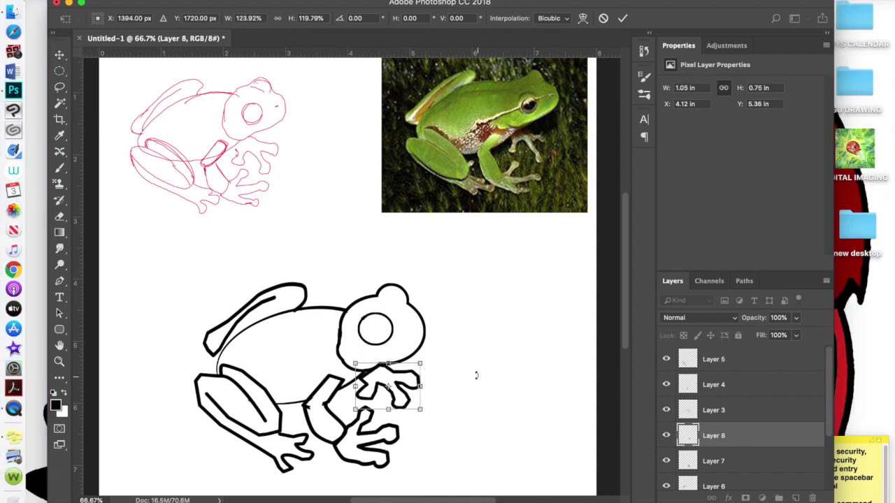
key("Return")
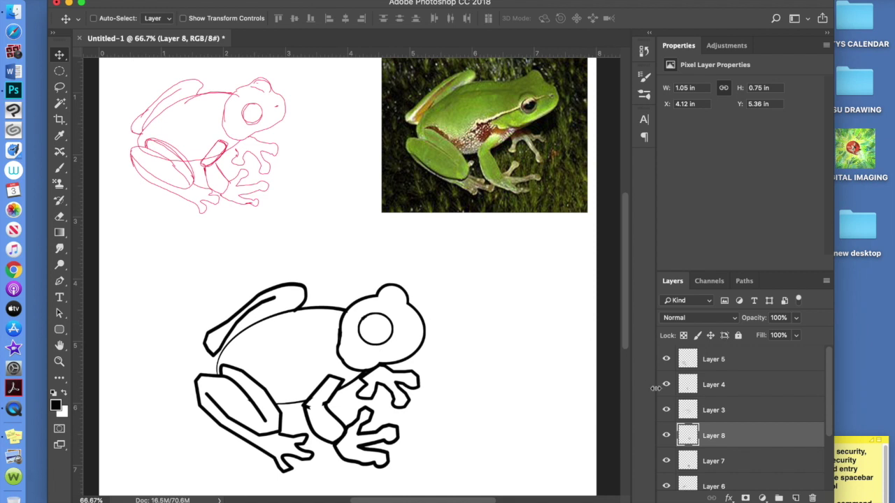
- Hide Layer 1, Layer 2 and the Background so that only the frog outline layers are shown
left_click_drag(827, 370, 749, 456)
left_click(667, 454)
left_click(667, 451)
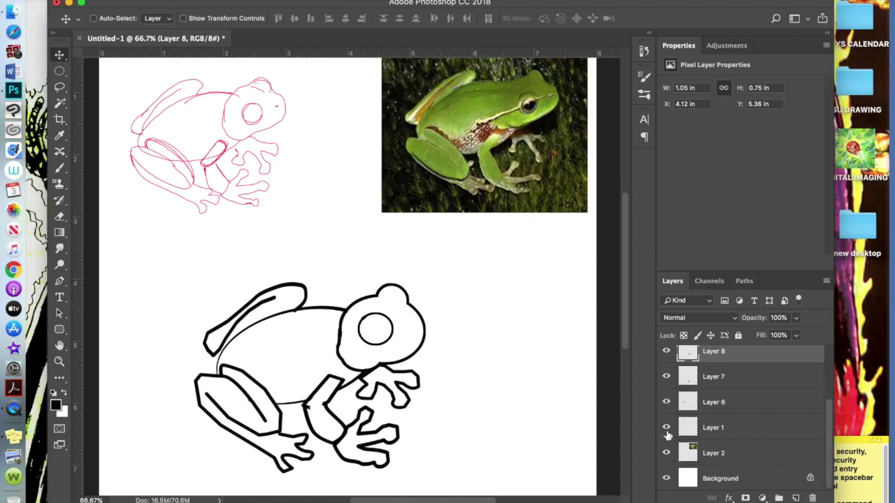
left_click(667, 429)
left_click(667, 433)
left_click(667, 429)
left_click(667, 454)
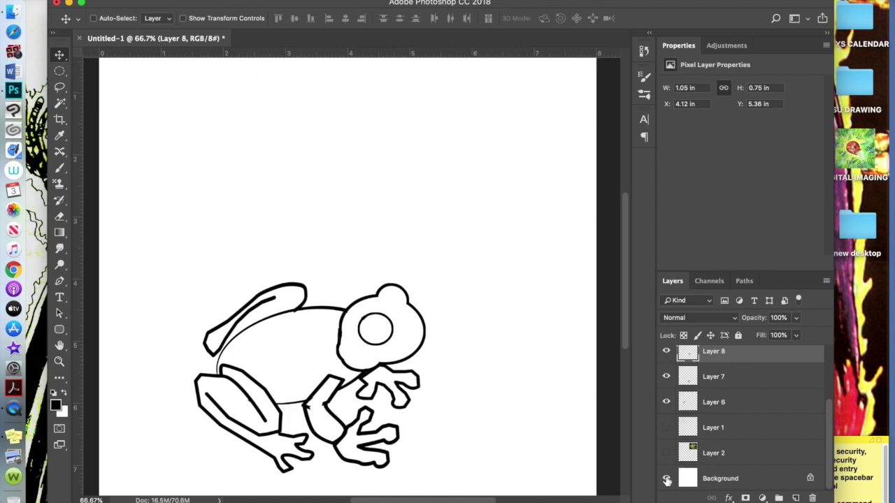
left_click(667, 479)
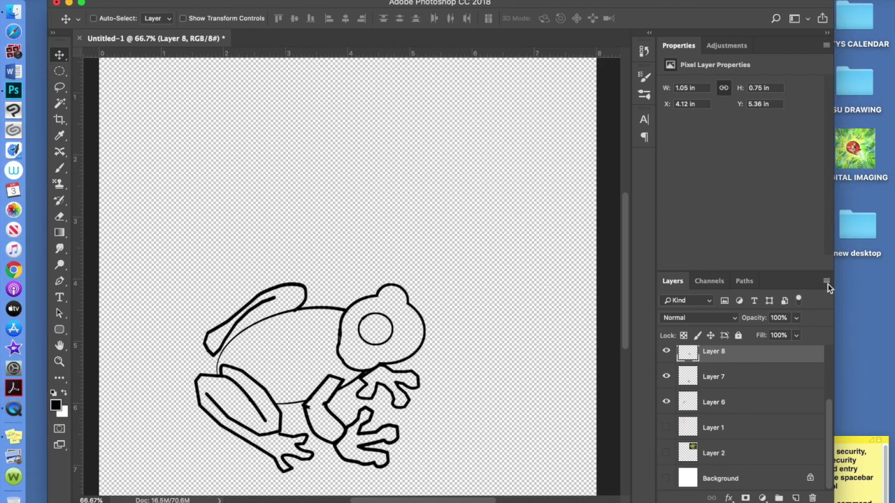
- Merge the visible outline layers into one, and show Layer 1, Layer 2 and the Background again
left_click(826, 282)
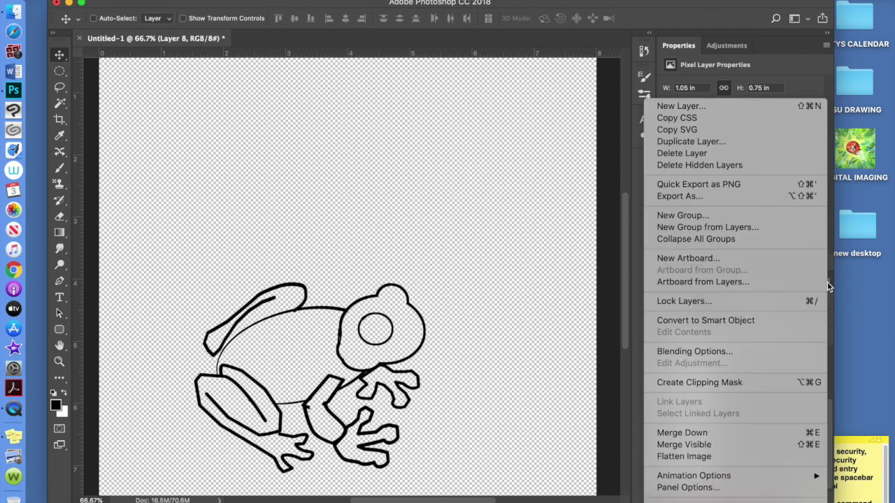
left_click(754, 444)
left_click(667, 384)
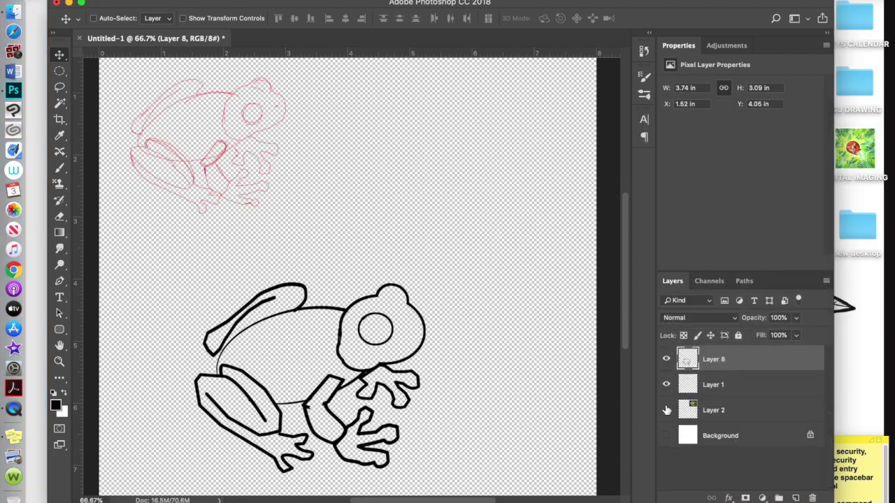
left_click(666, 411)
left_click(666, 436)
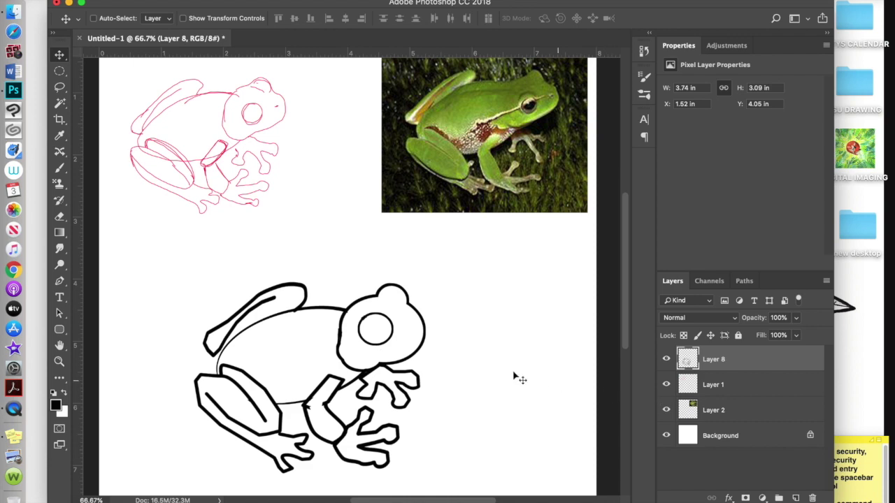
- Shift the merged frog outline slightly up and to the right, and thicken it with a black outside Stroke layer style
left_click_drag(395, 353, 416, 331)
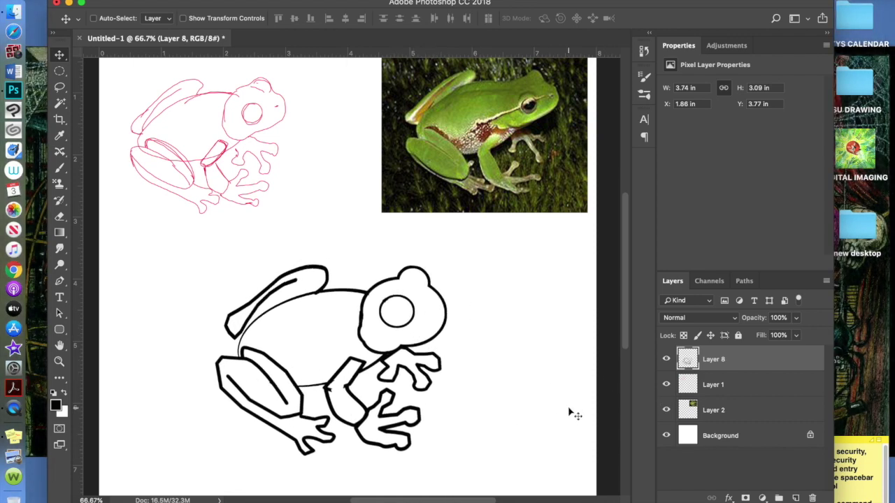
left_click(729, 497)
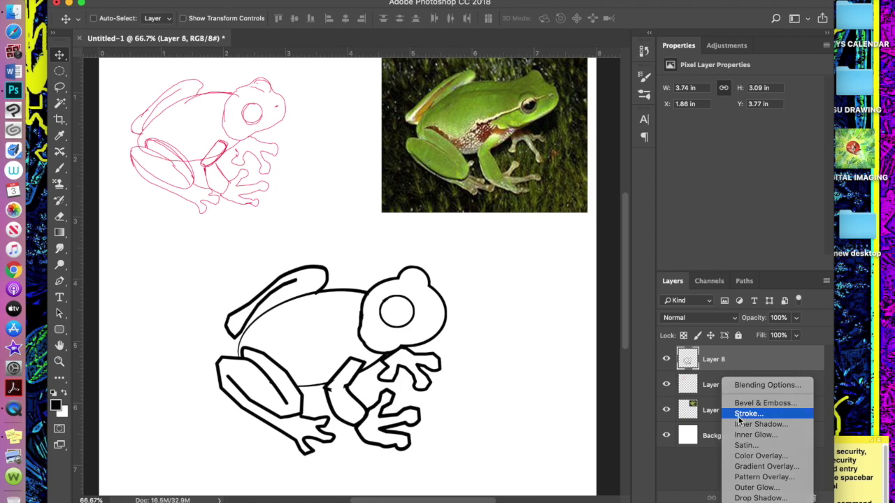
left_click(747, 414)
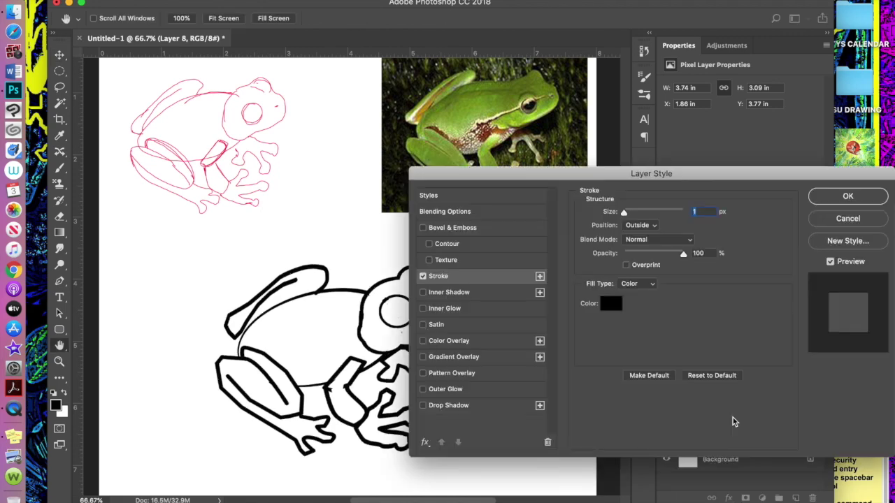
mouse_move(627, 213)
left_mouse_down()
mouse_move(634, 211)
mouse_move(625, 222)
left_mouse_up()
mouse_move(570, 172)
left_mouse_down()
mouse_move(678, 154)
mouse_move(582, 177)
left_mouse_up()
left_click(859, 202)
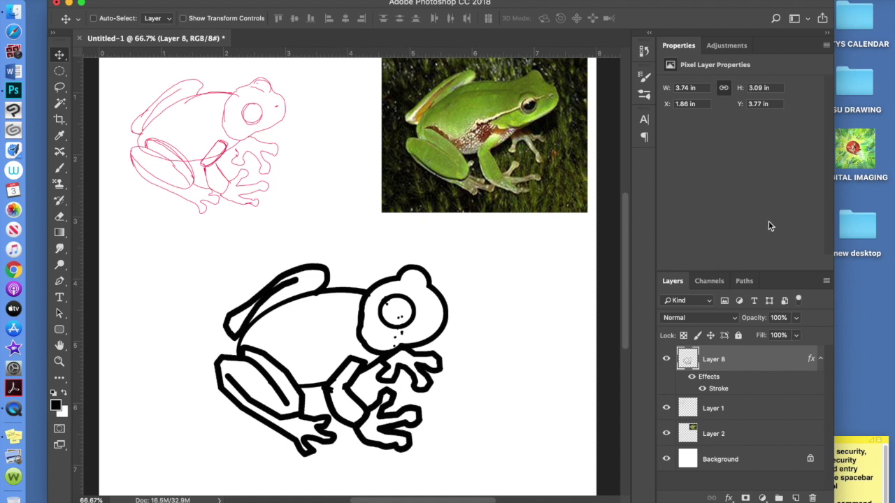
- Create an empty layer beneath the stroked frog outline and merge the outline down into it to rasterize the Stroke effect
left_click(796, 498)
left_click_drag(754, 365, 745, 417)
left_click(734, 371)
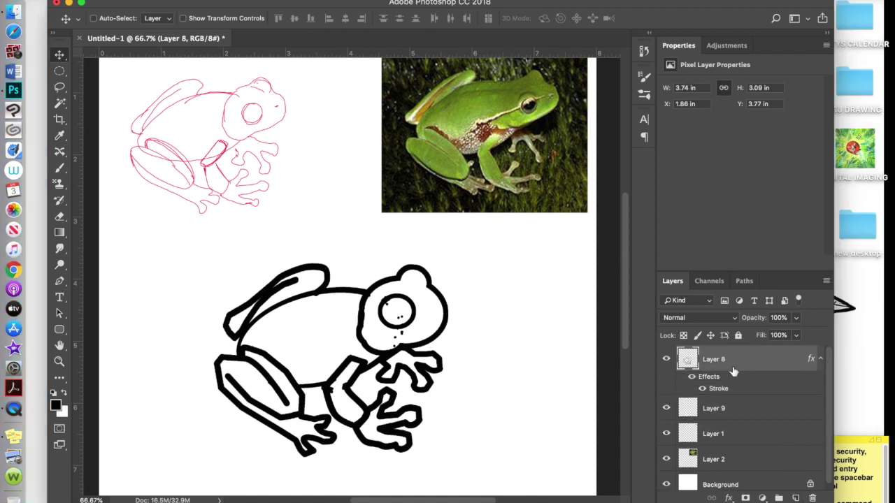
key("super+e")
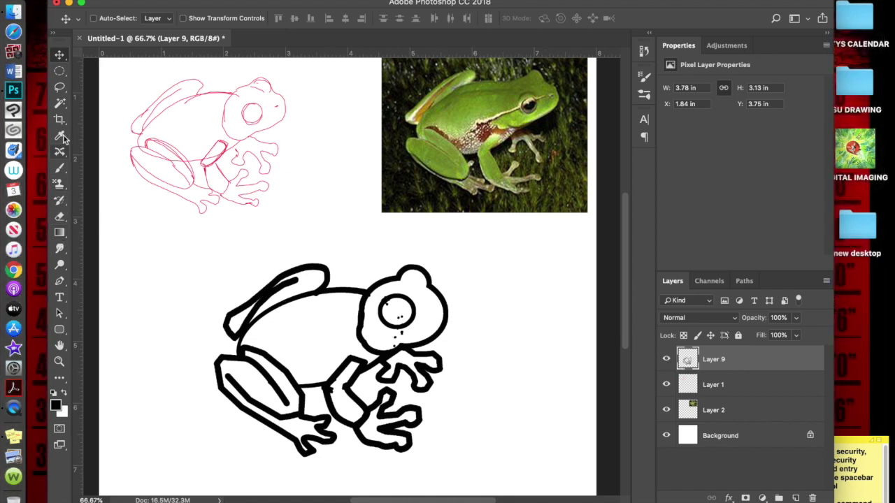
- Erase the stray specks on the frog's head and paint in the nostril and pupil with a 12 px black brush
left_click(60, 217)
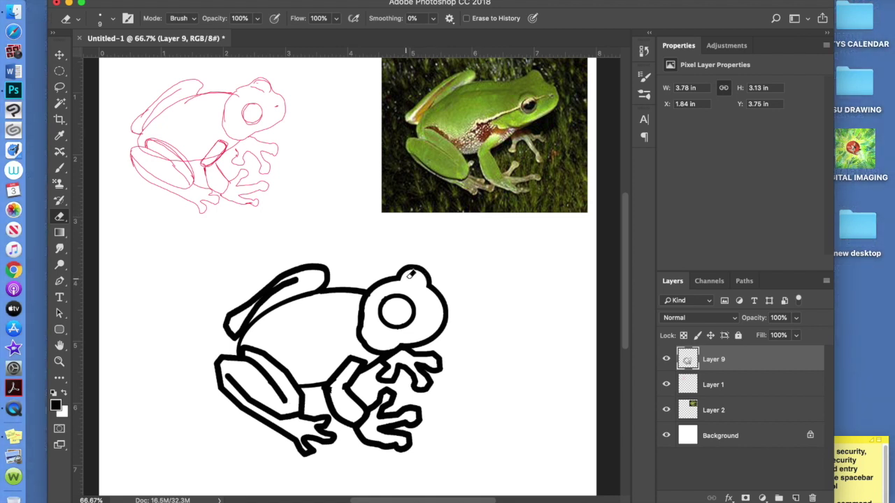
left_click(60, 168)
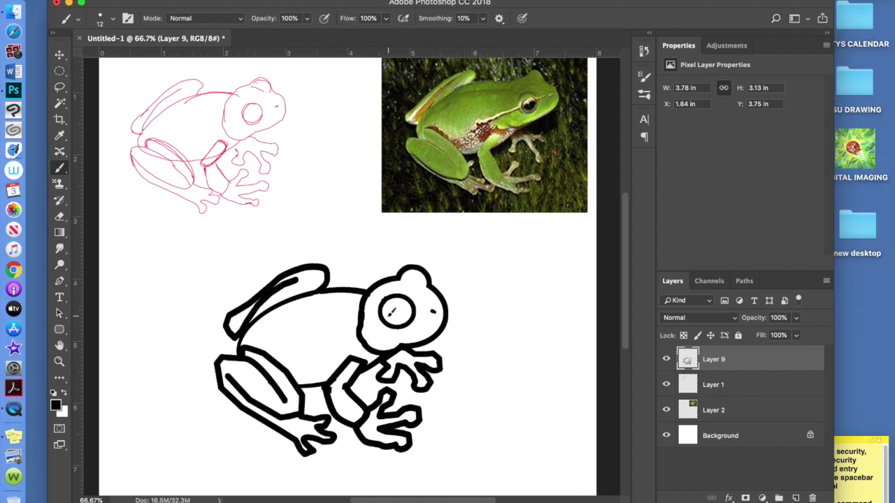
left_click_drag(383, 316, 387, 310)
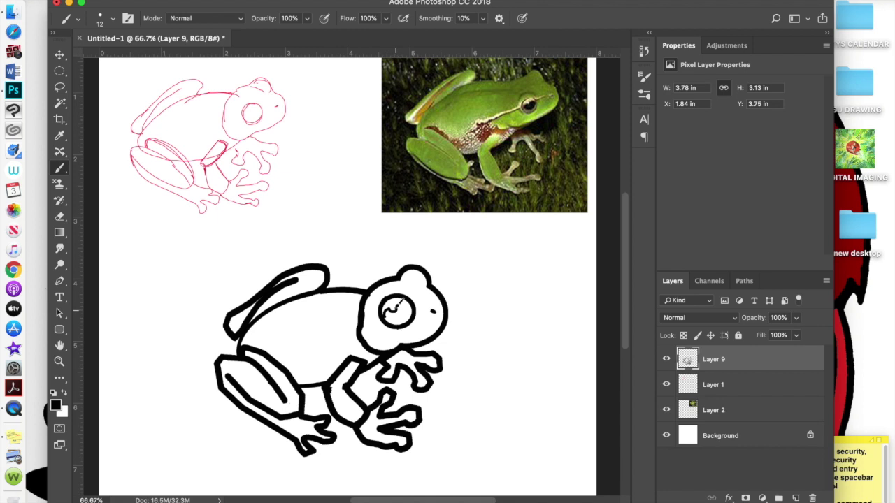
mouse_move(389, 312)
left_mouse_down()
mouse_move(412, 297)
mouse_move(392, 315)
mouse_move(412, 302)
mouse_move(396, 322)
left_mouse_up()
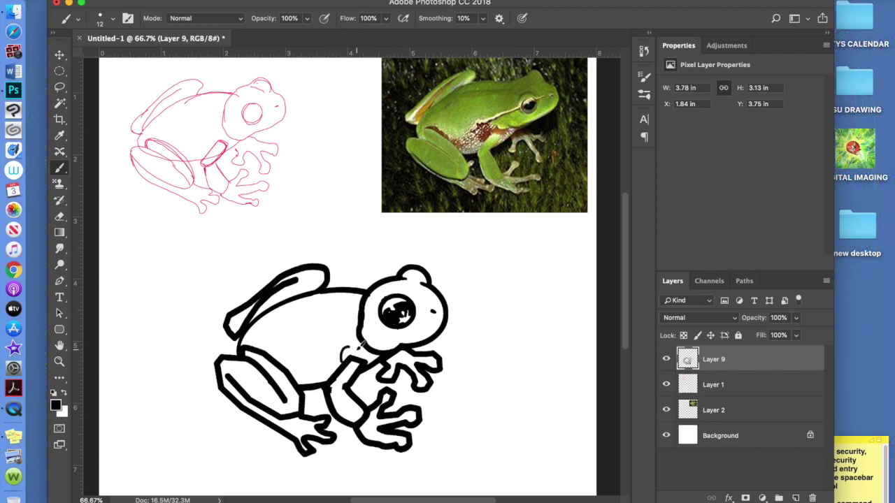
- Paint black contour lines around the frog's shoulder, along its belly and parallel to the curve of its back
mouse_move(345, 360)
left_mouse_down()
mouse_move(351, 345)
mouse_move(344, 359)
left_mouse_up()
left_click_drag(376, 357, 373, 353)
left_click_drag(298, 365, 344, 358)
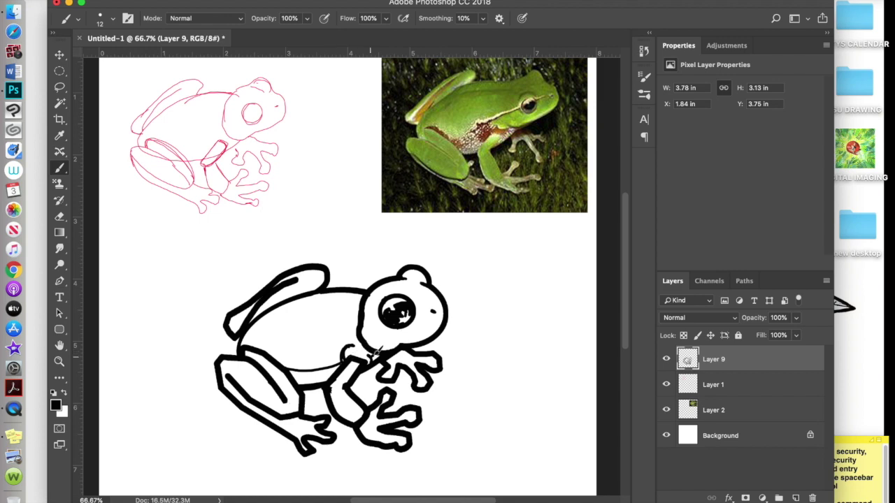
left_click_drag(285, 362, 326, 361)
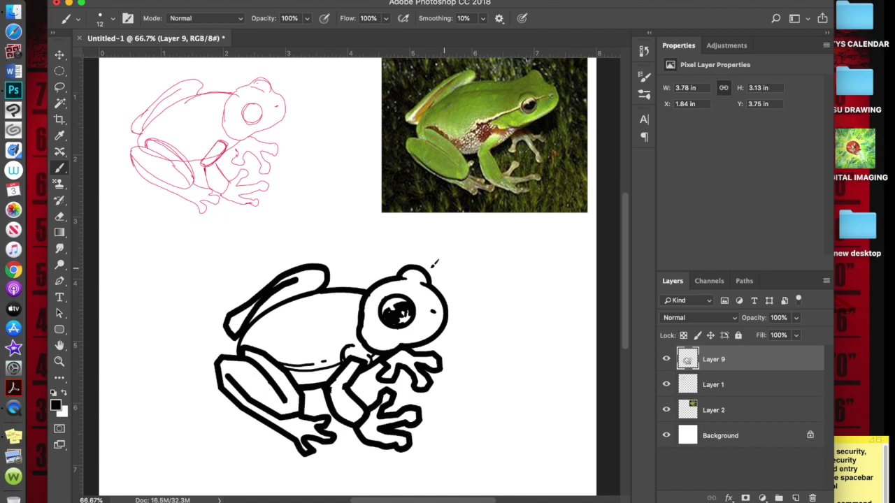
mouse_move(364, 308)
left_mouse_down()
mouse_move(275, 319)
mouse_move(320, 298)
mouse_move(367, 299)
mouse_move(325, 302)
left_mouse_up()
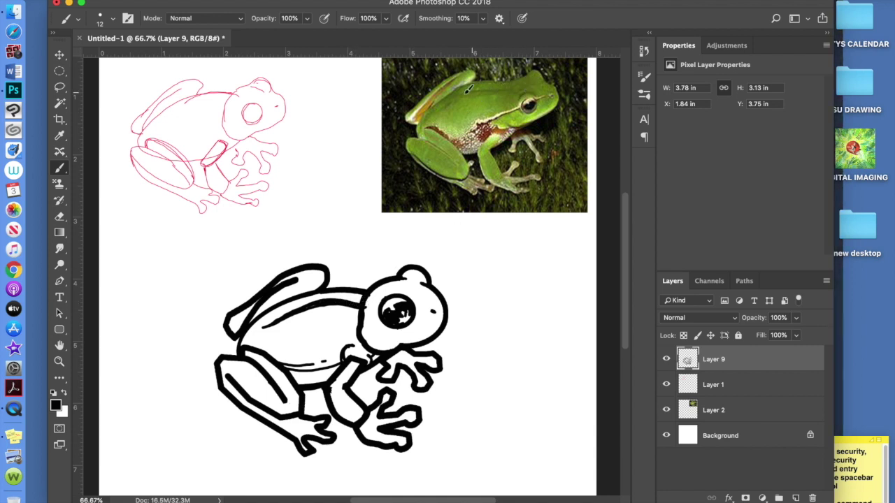
left_click(60, 216)
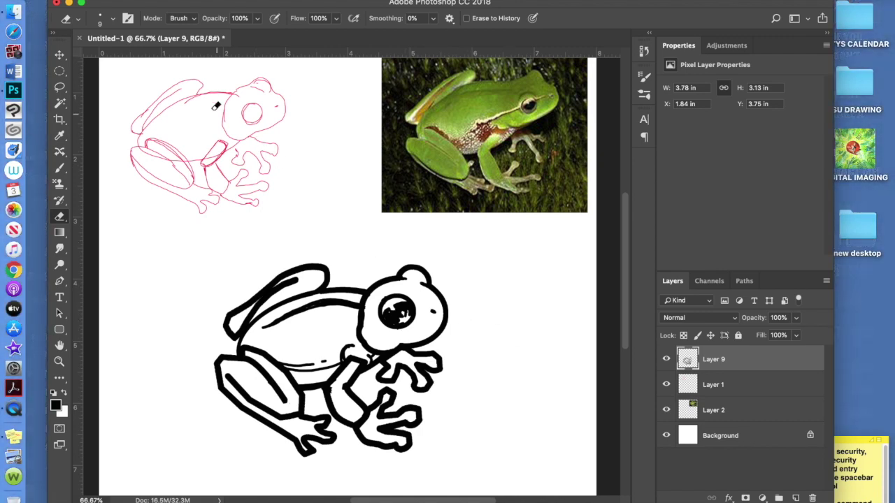
- Create a new 500 × 500 pixel RGB document at 300 pixels/inch with a white background
key("super+n")
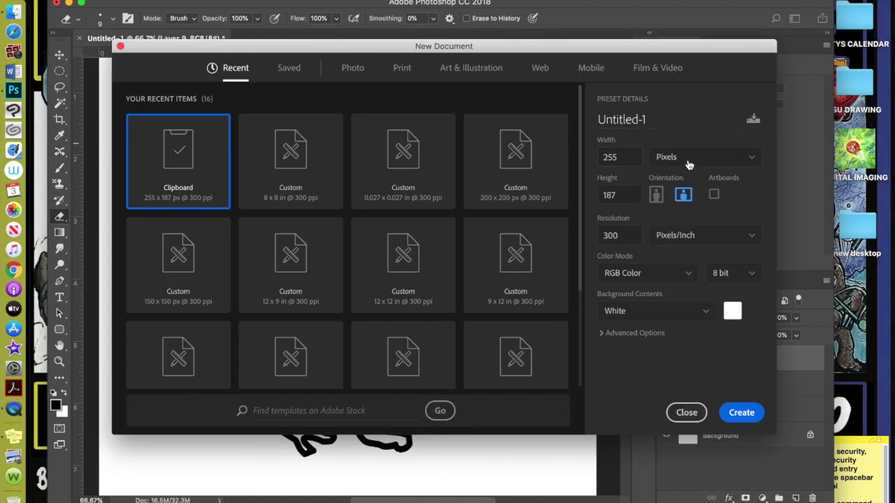
double_click(623, 157)
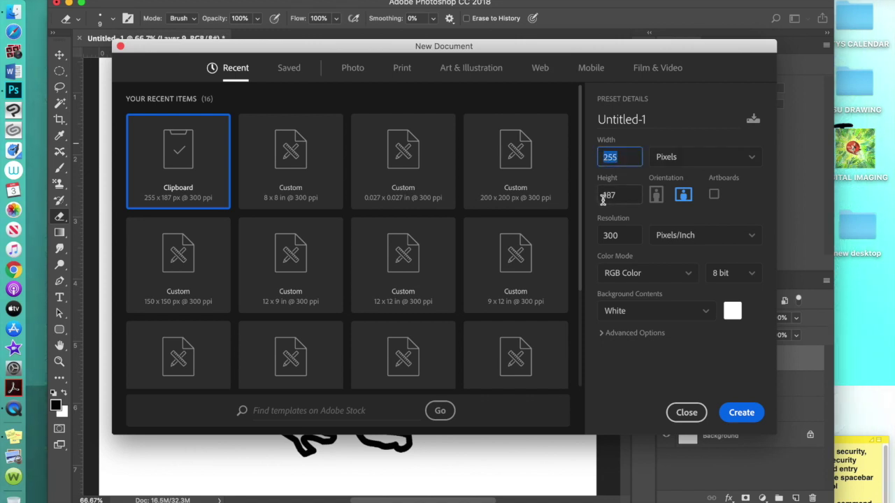
type("500")
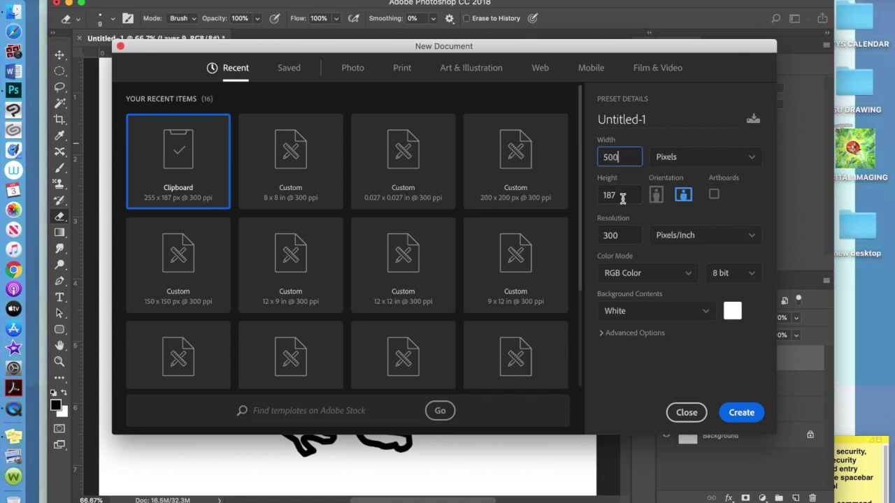
double_click(614, 196)
type("500")
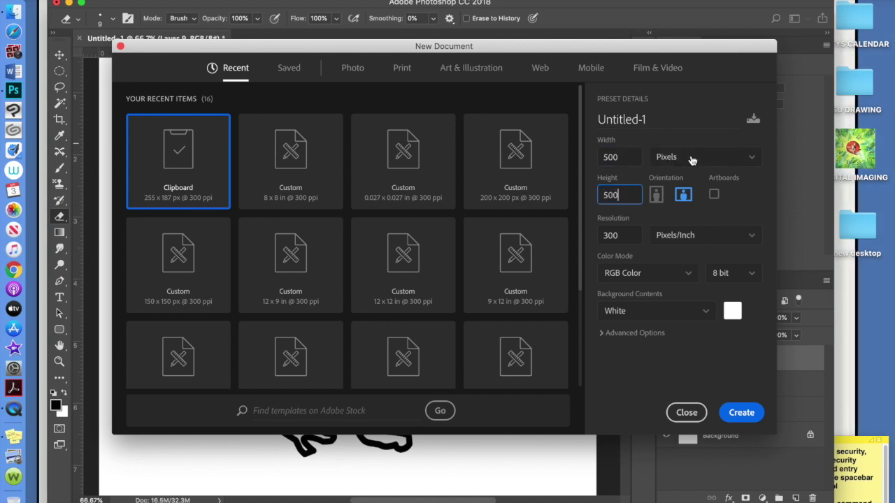
left_click(741, 414)
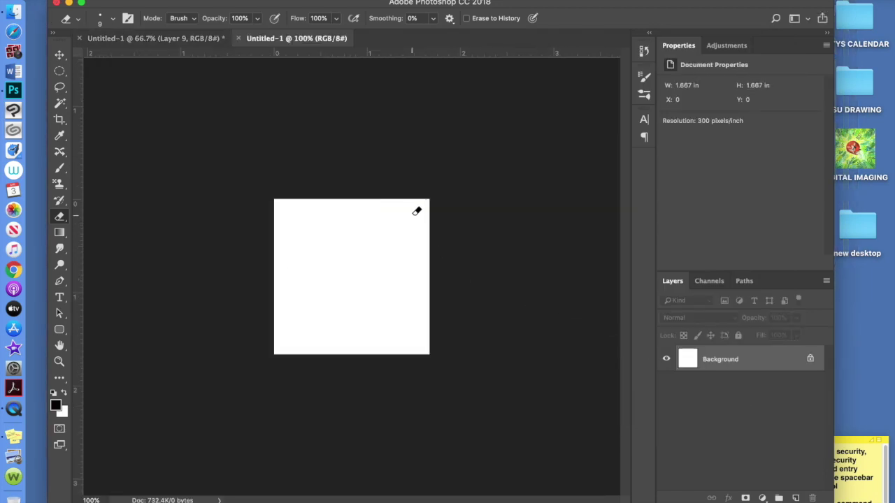
- Show the grid over the blank 500 × 500 pixel canvas
key("super+plus")
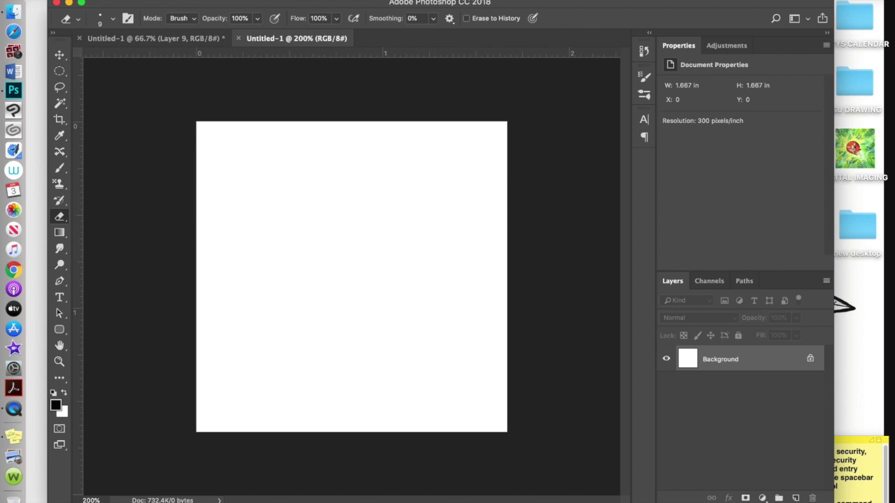
left_click(360, 0)
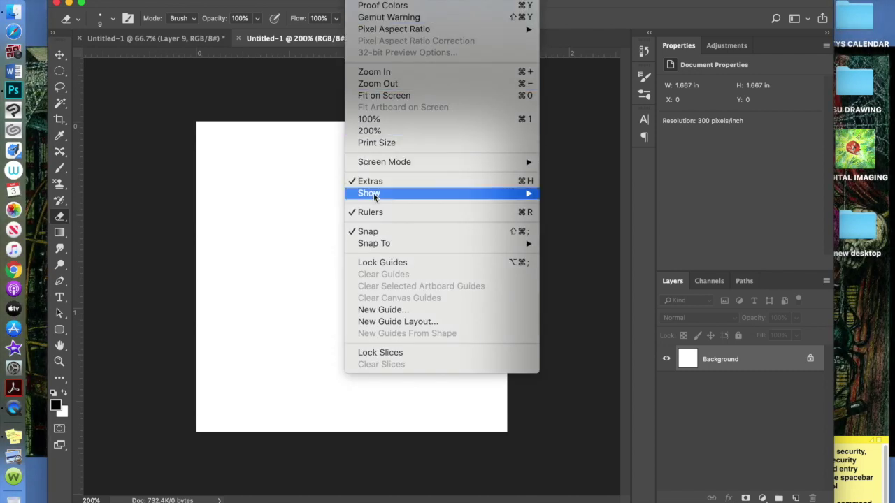
mouse_move(373, 198)
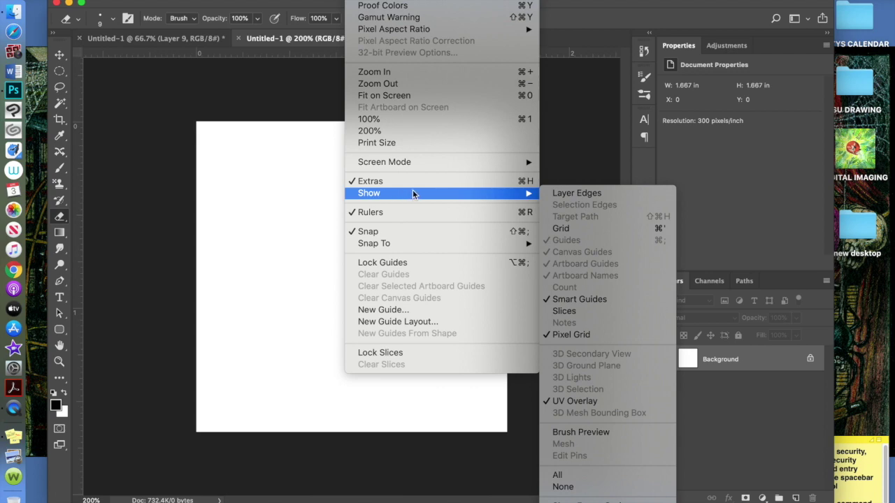
left_click(575, 232)
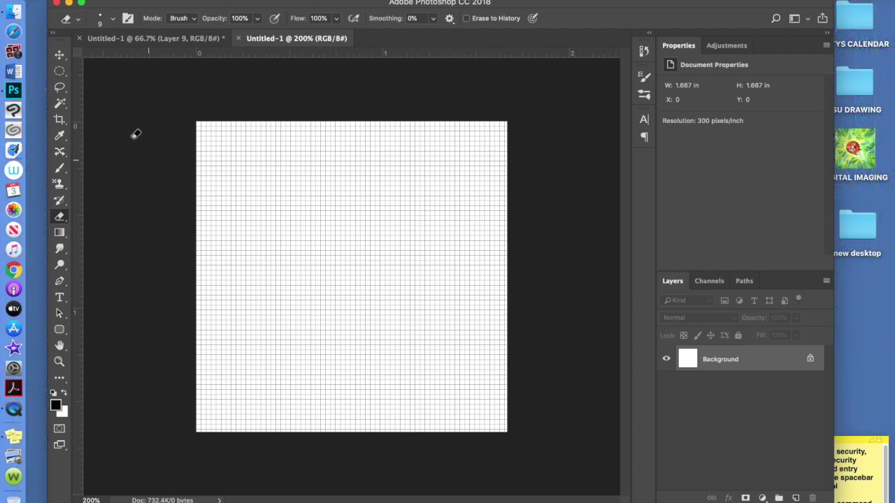
- Examine the gridline spacing and subdivisions in the Guides, Grid & Slices preferences
left_click(68, 1)
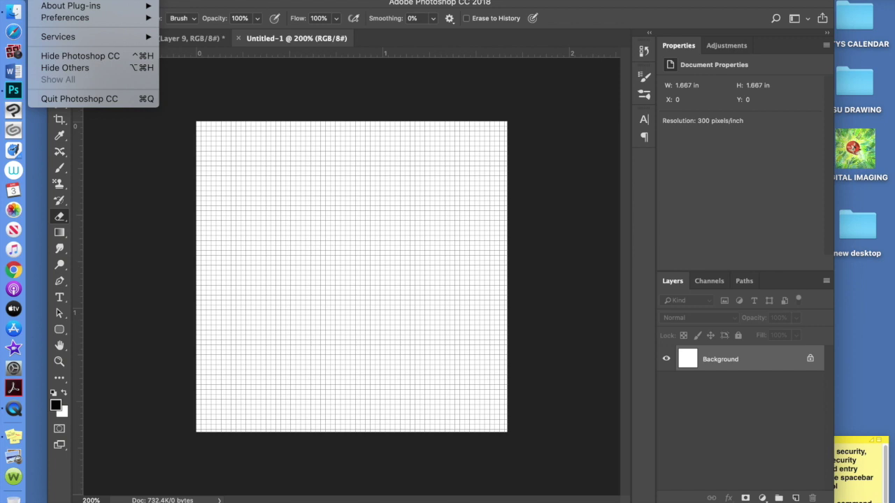
mouse_move(90, 21)
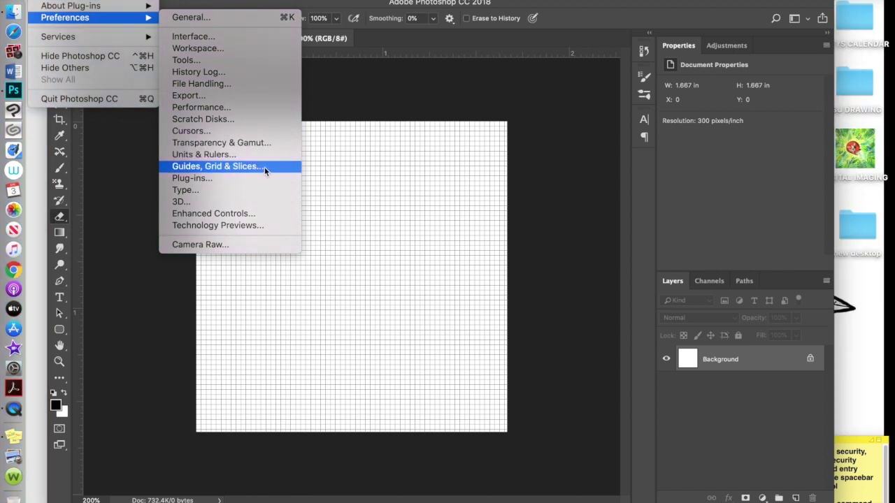
left_click(262, 167)
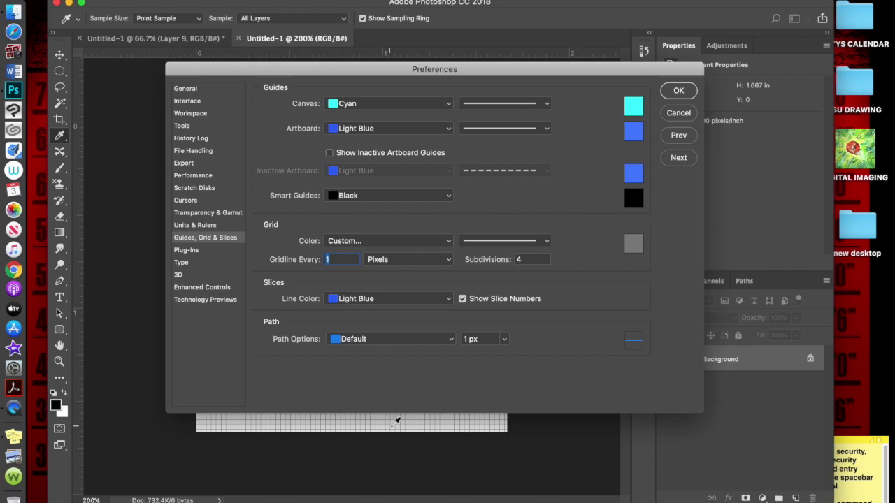
key("Return")
left_click(60, 2)
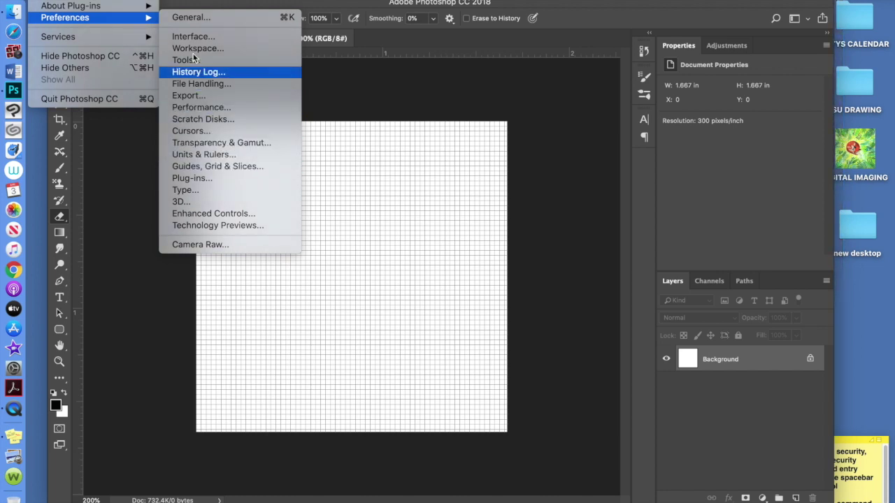
left_click(228, 166)
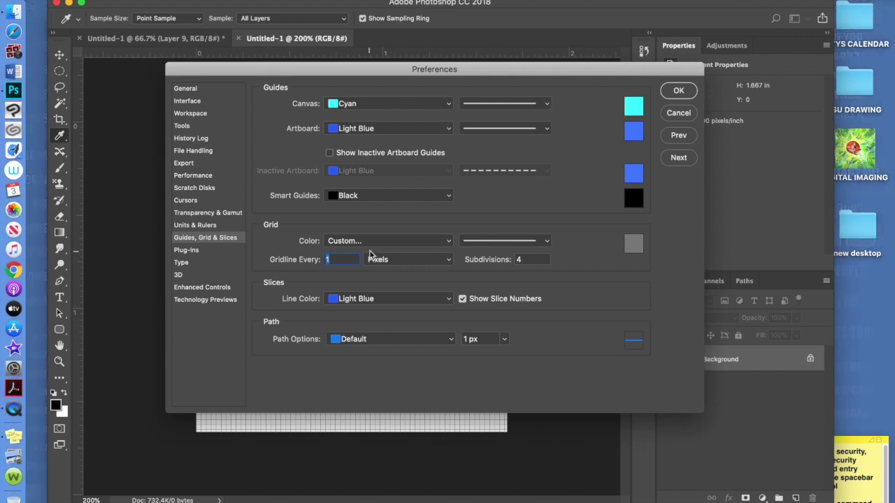
left_click(668, 99)
key("e")
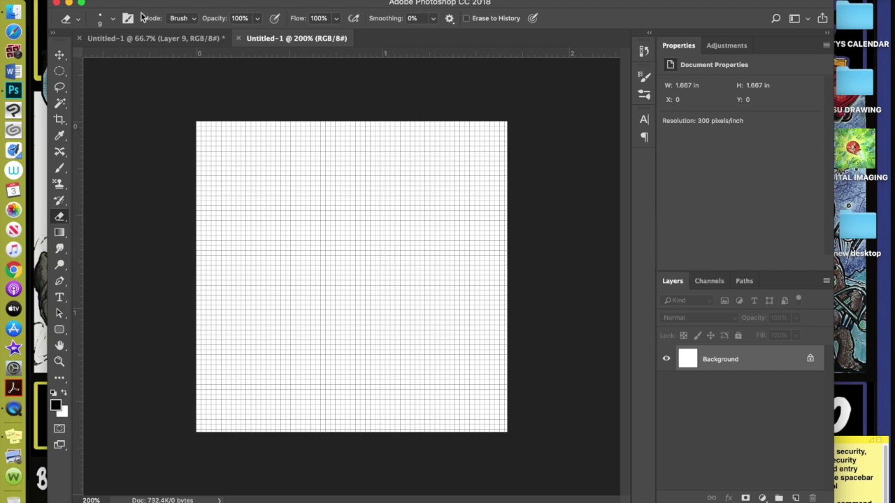
- In the frog document, crop the canvas around the black outline to about 5.05 × 4.01 in and flatten the image
left_click(147, 38)
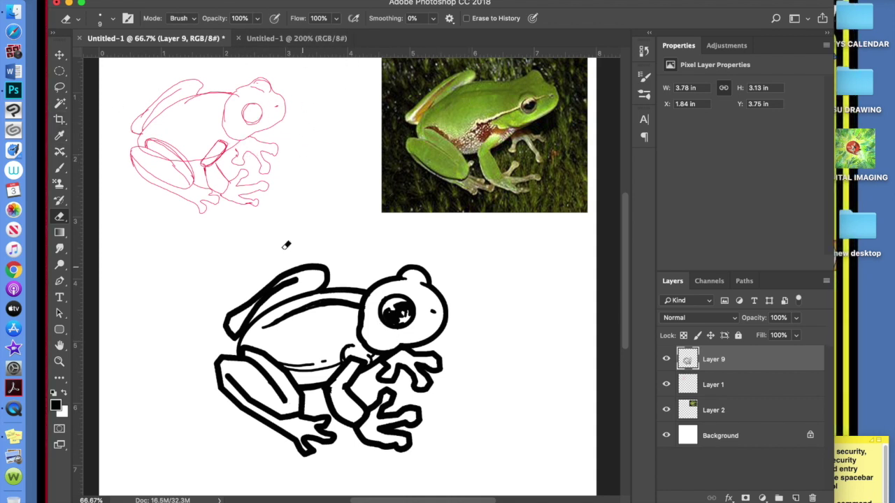
left_click(60, 121)
left_click_drag(182, 228, 500, 480)
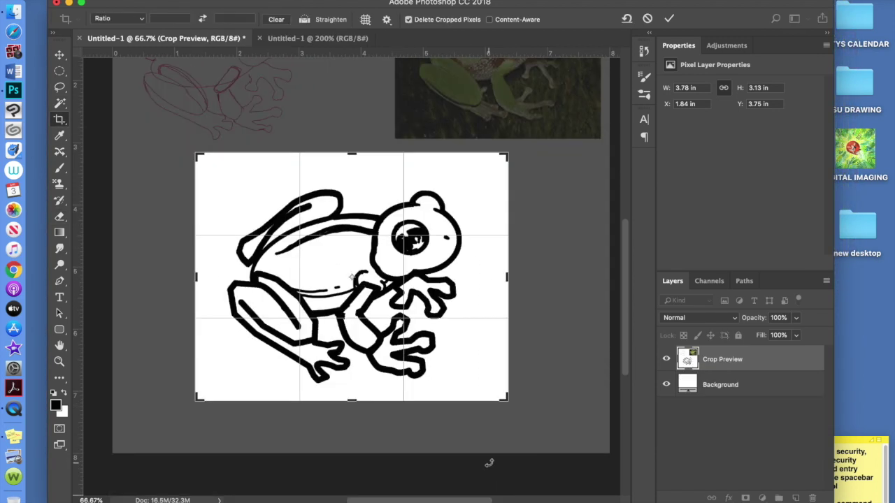
key("Return")
left_click(826, 280)
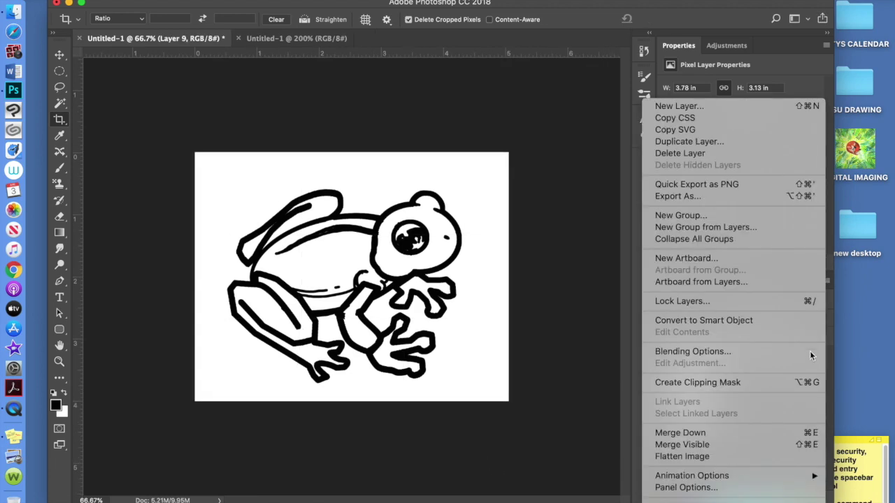
left_click(786, 457)
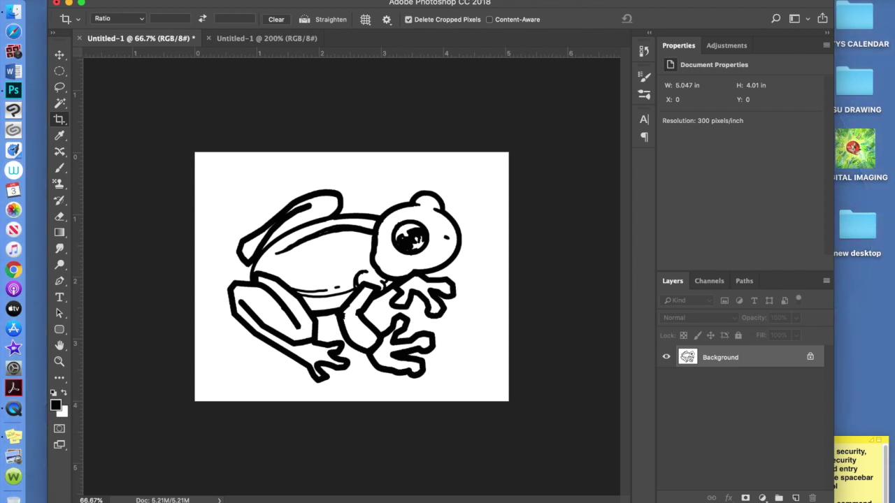
- Resize the cropped frog image to 200 pixels wide, keeping its proportions and the 300 pixels/inch resolution
left_click(170, 0)
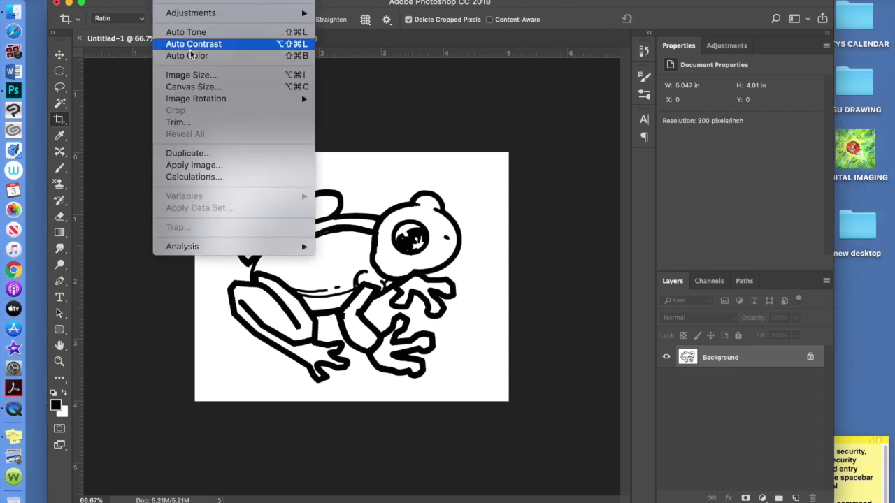
left_click(348, 75)
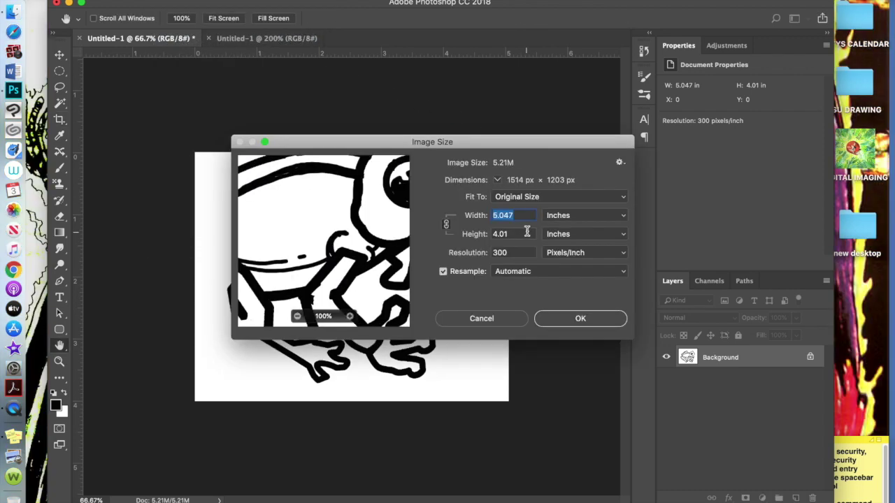
left_click(592, 222)
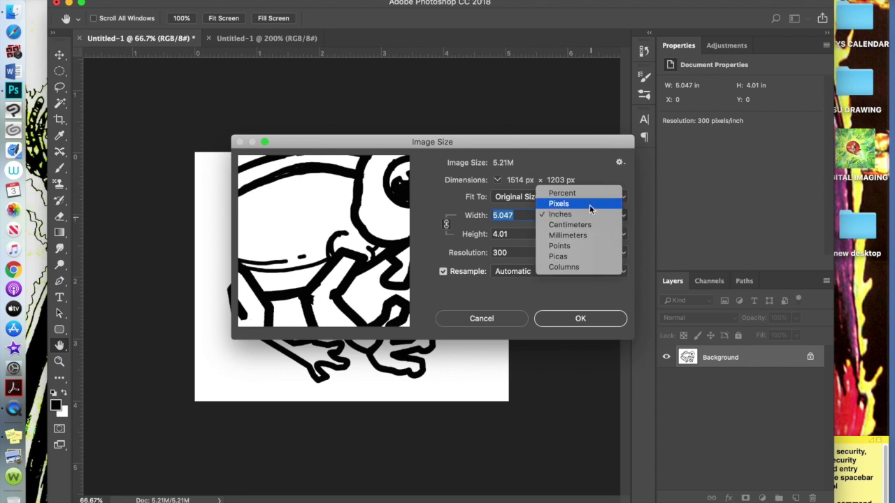
left_click(591, 204)
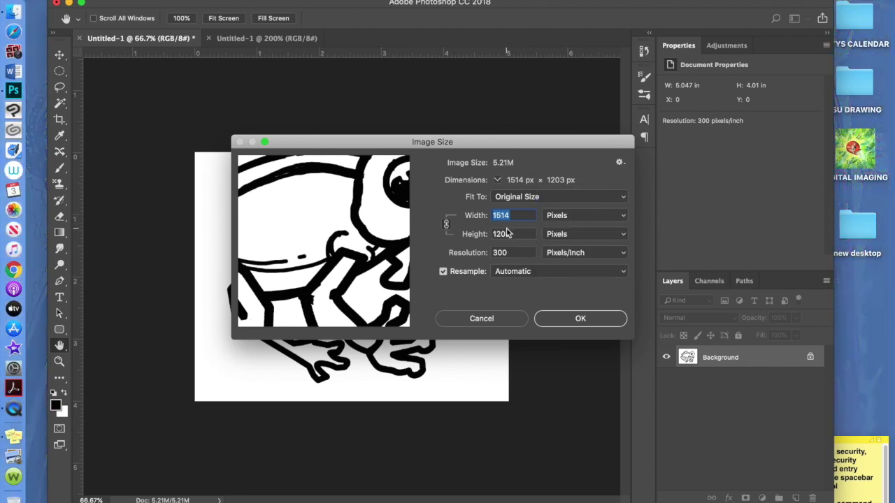
mouse_move(402, 236)
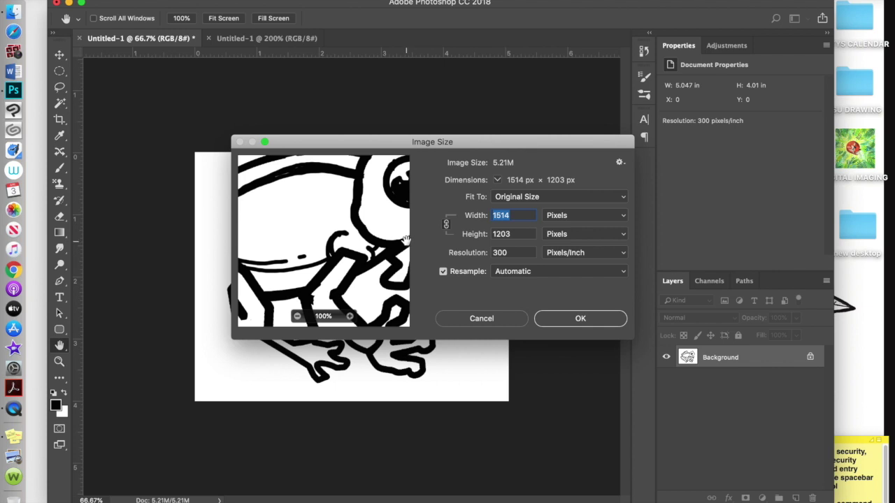
type("200")
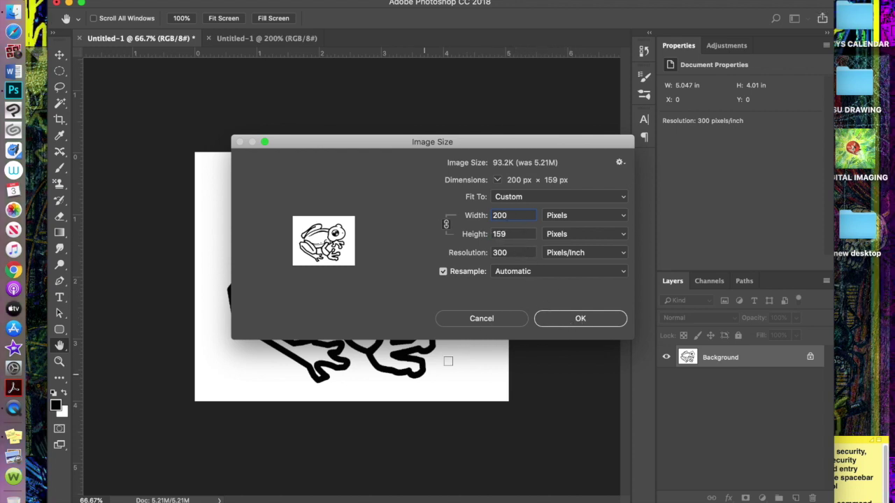
left_click(580, 319)
key("c")
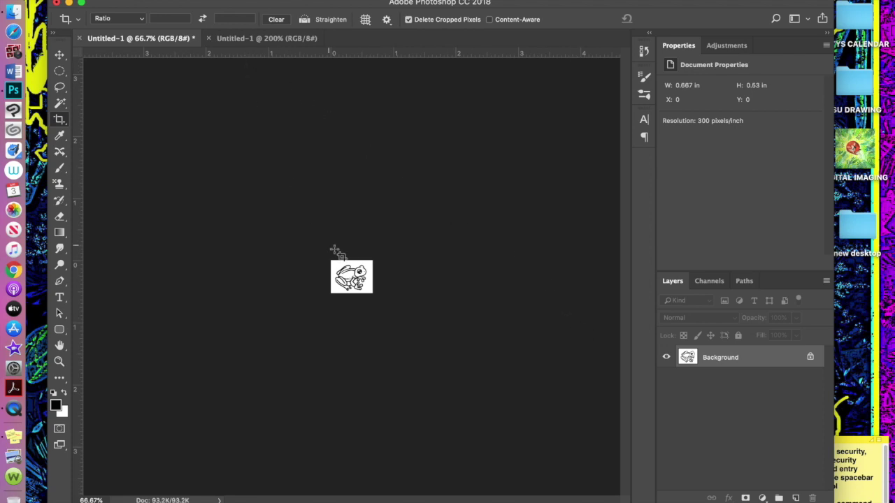
- Tile the frog document and the gridded document vertically, side by side
left_click(396, 1)
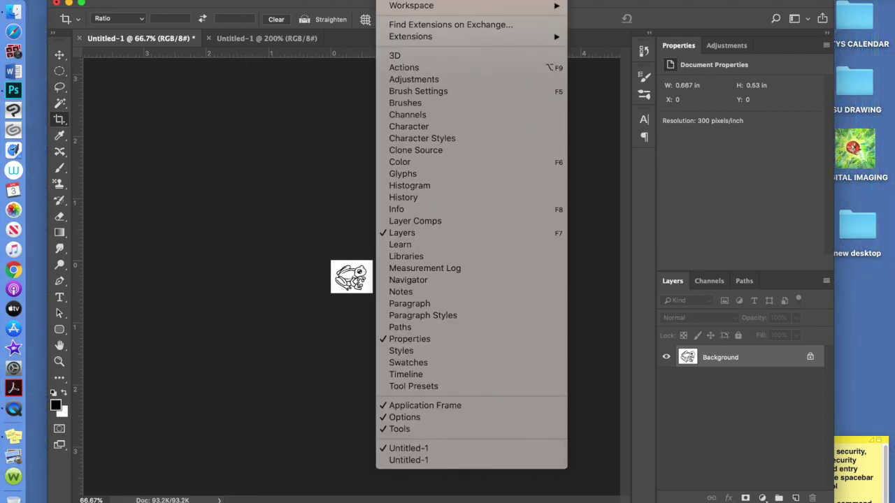
mouse_move(489, 0)
left_click(600, 32)
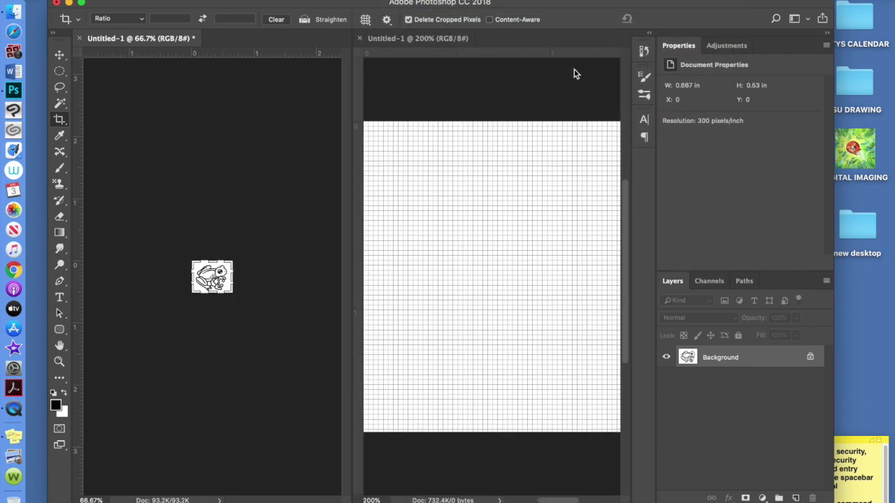
- Copy the shrunken frog outline onto the gridded canvas with the Move tool and close the frog document without saving
left_click(59, 55)
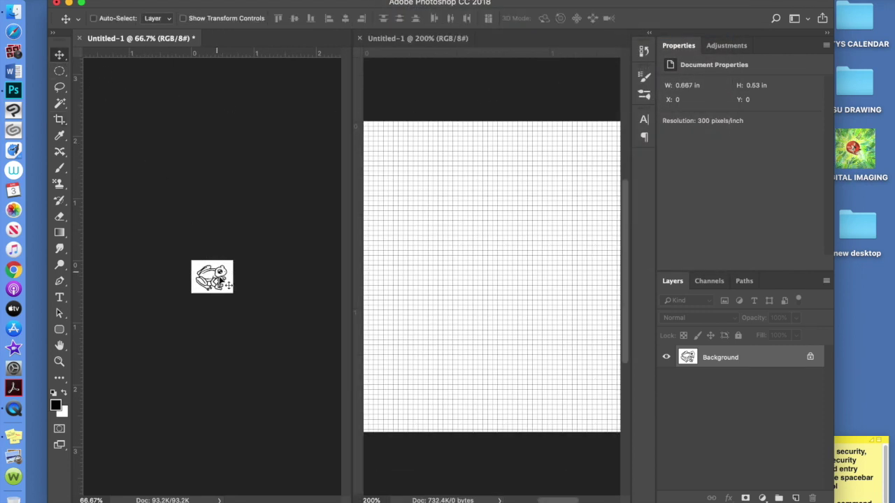
left_click_drag(501, 282, 501, 283)
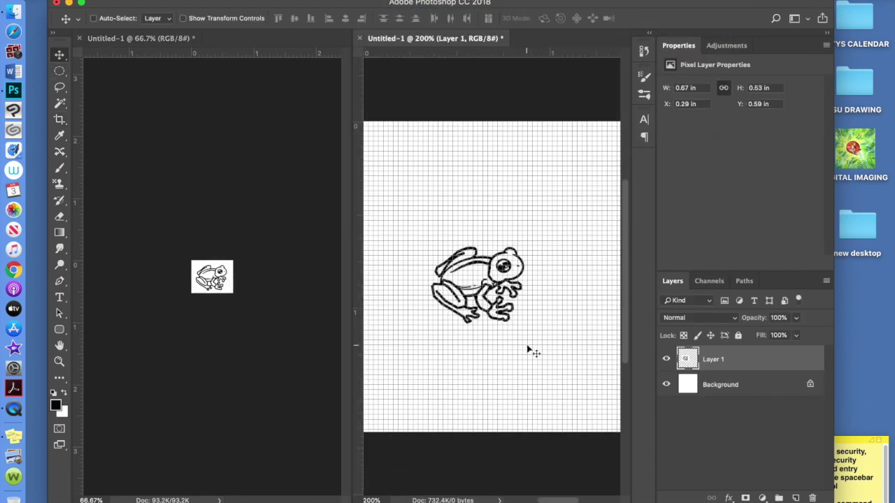
left_click(79, 38)
left_click(445, 179)
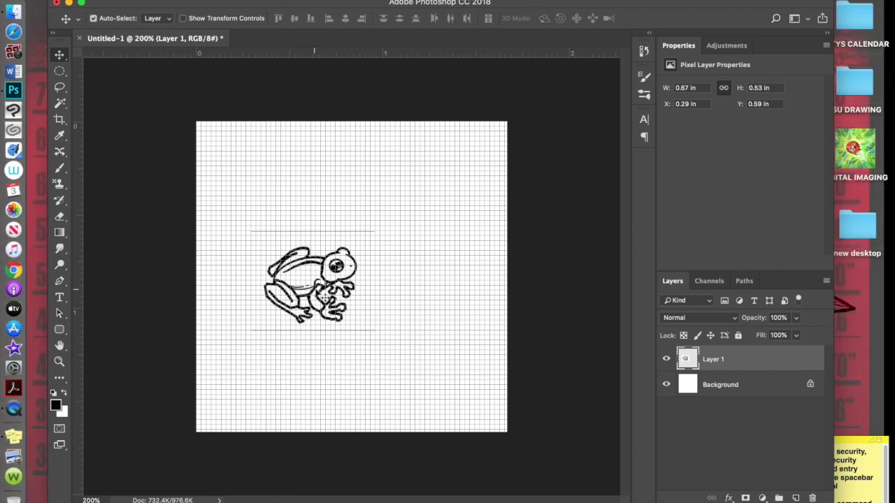
- Enlarge the frog on the gridded canvas with Free Transform to about 1.06 × 0.81 in
key("super+t")
left_click_drag(378, 333, 446, 389)
left_click_drag(445, 231, 448, 238)
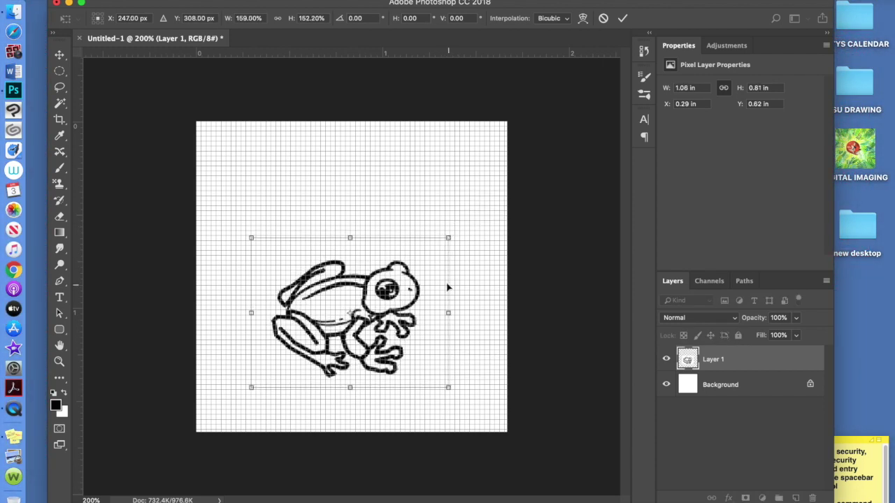
key("Return")
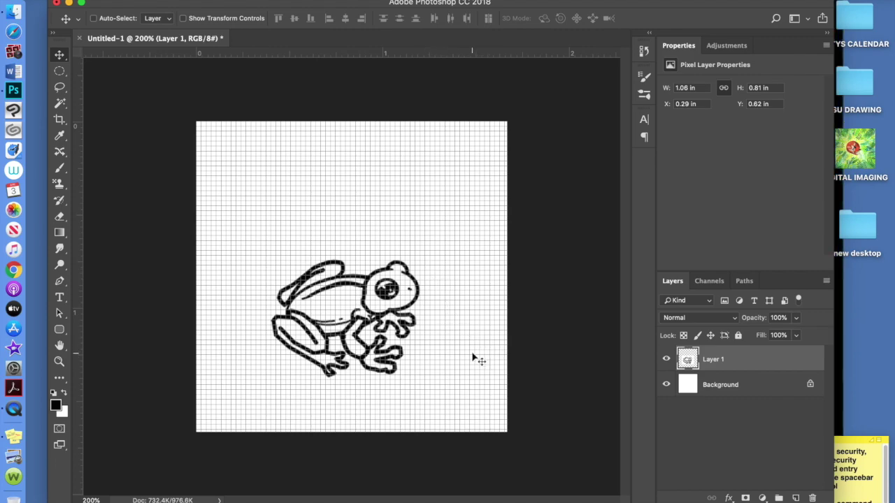
- Examine up close how the enlarged frog's head, body, legs and feet line up with the grid squares
key("super+equal")
key("super+equal")
key("super+equal")
key("super+equal")
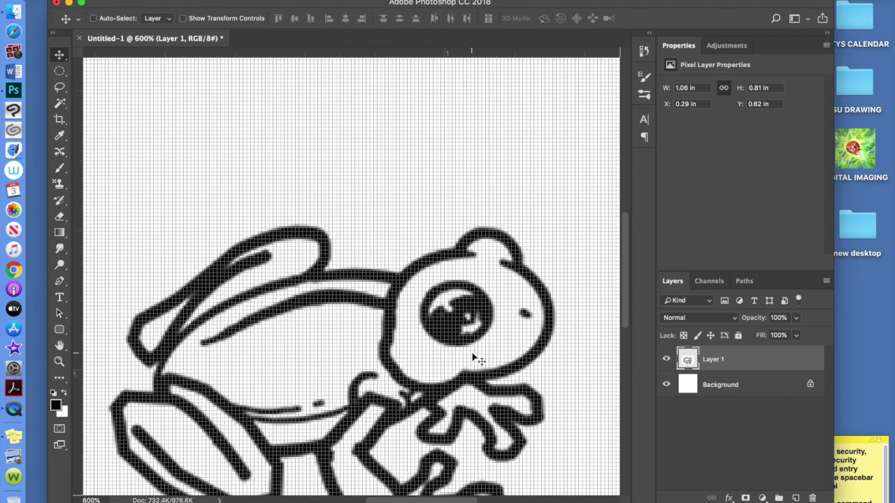
key("super+equal")
key("super+equal")
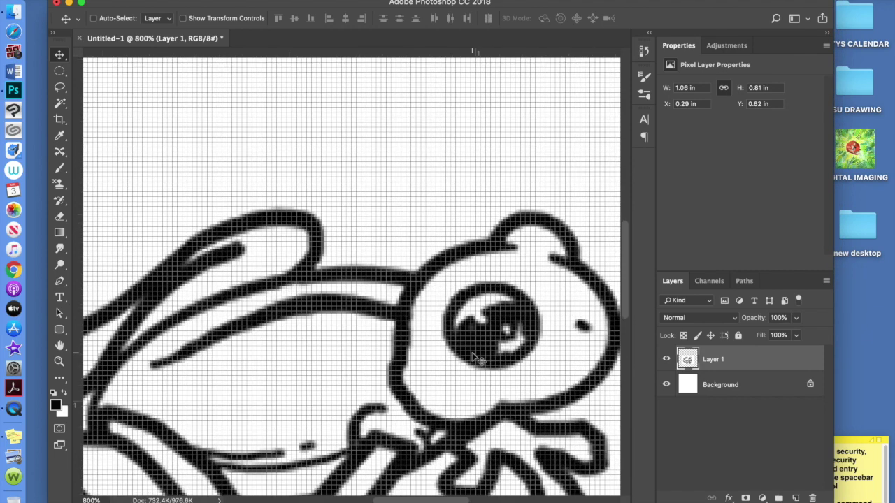
scroll(625, 288, "down", 6)
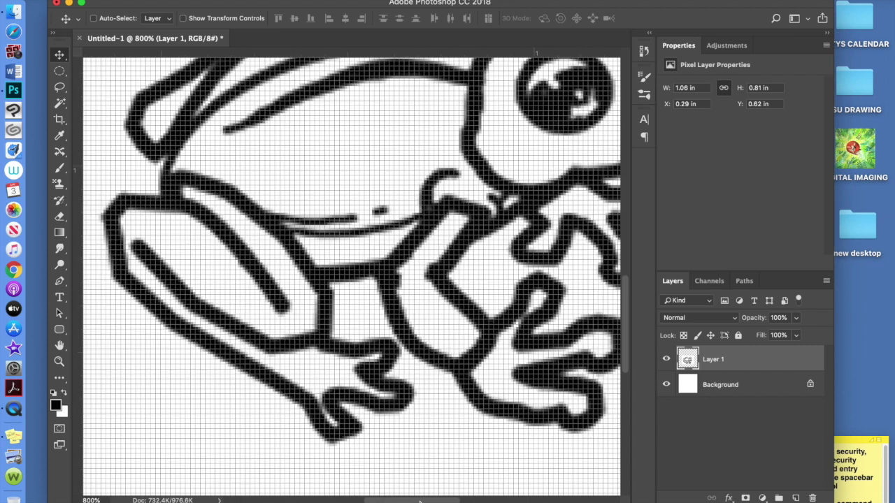
scroll(624, 289, "left", 2)
scroll(243, 311, "left", 2)
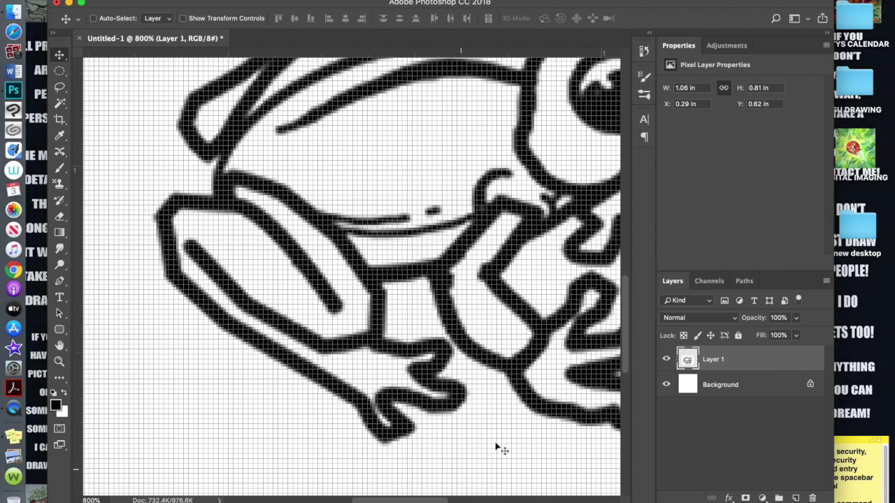
key("super+minus")
key("super+minus")
key("super+minus")
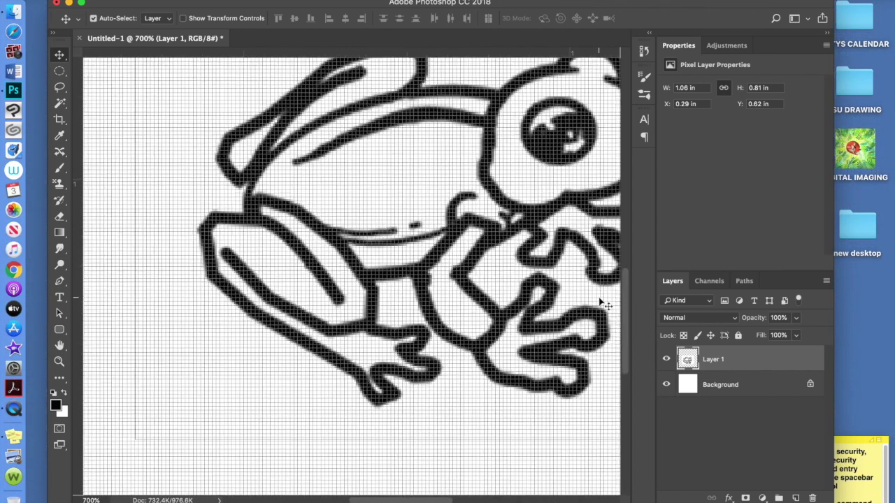
key("super+minus")
key("super+minus")
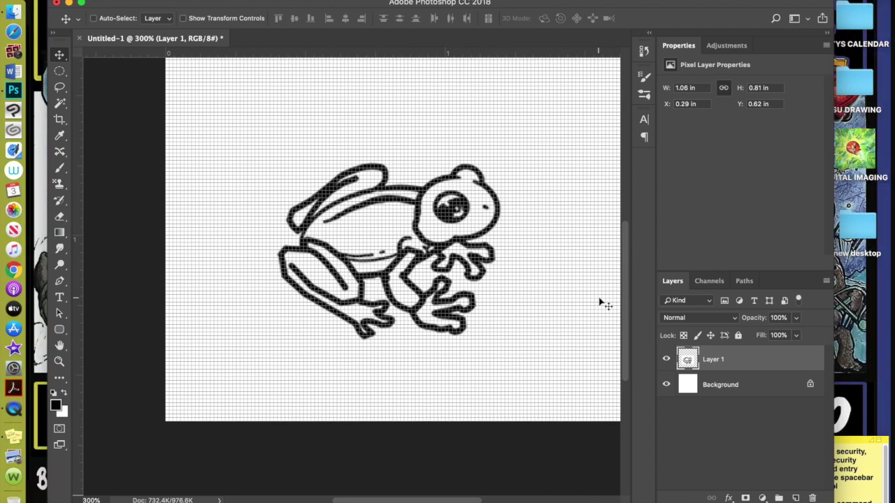
- Add an empty layer above the frog and lower the frog layer's opacity to 30%
key("super+plus")
key("super+plus")
key("super+plus")
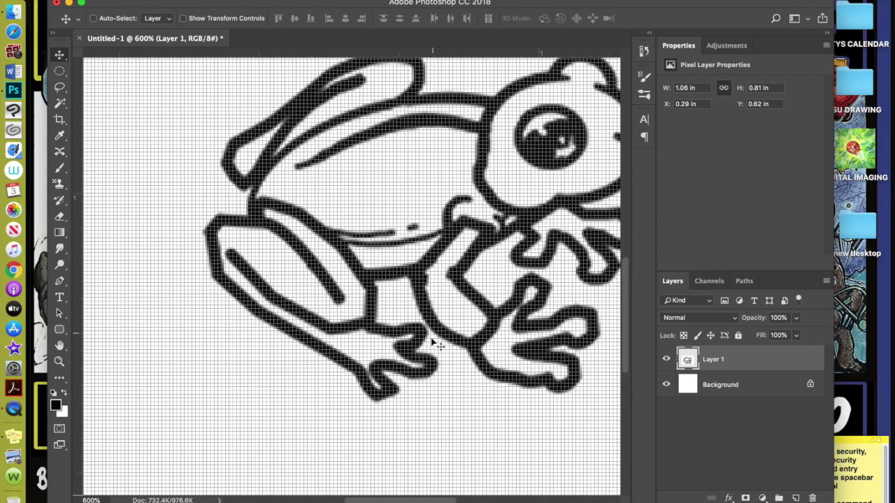
left_click_drag(395, 500, 432, 500)
left_click_drag(626, 313, 625, 300)
left_click_drag(490, 500, 473, 501)
left_click(796, 497)
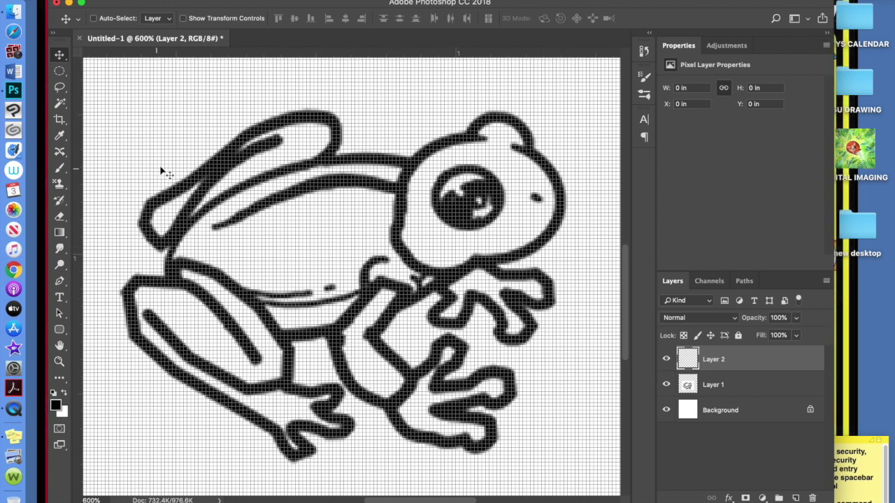
left_click(728, 386)
left_click(796, 320)
left_click_drag(776, 331, 756, 331)
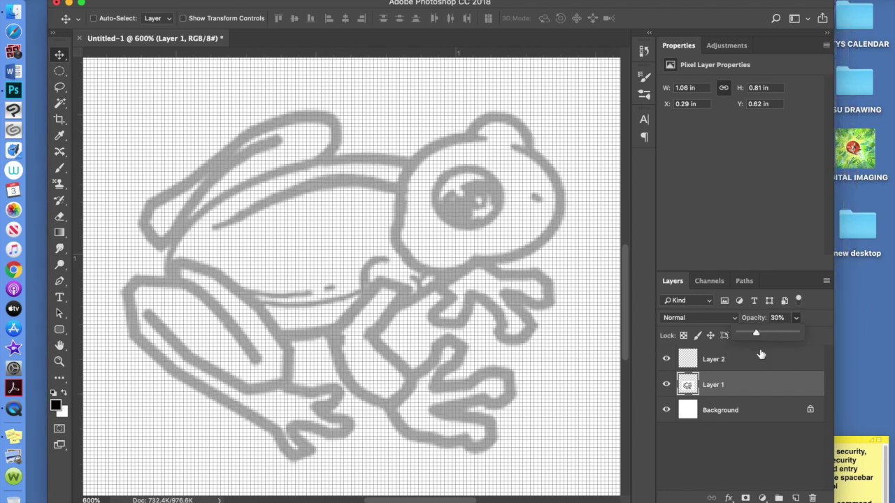
- Activate the Pencil tool on the empty layer and set its size to 5 px
left_click(707, 358)
left_click_drag(60, 167, 113, 182)
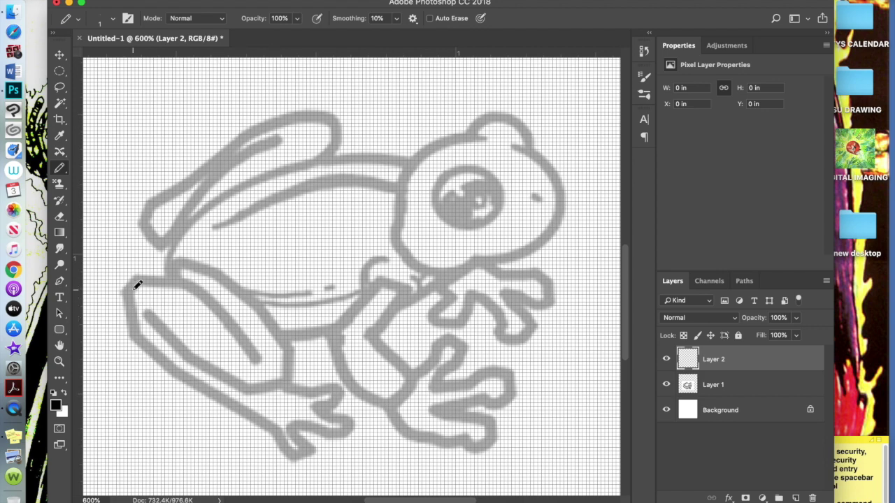
left_click(102, 21)
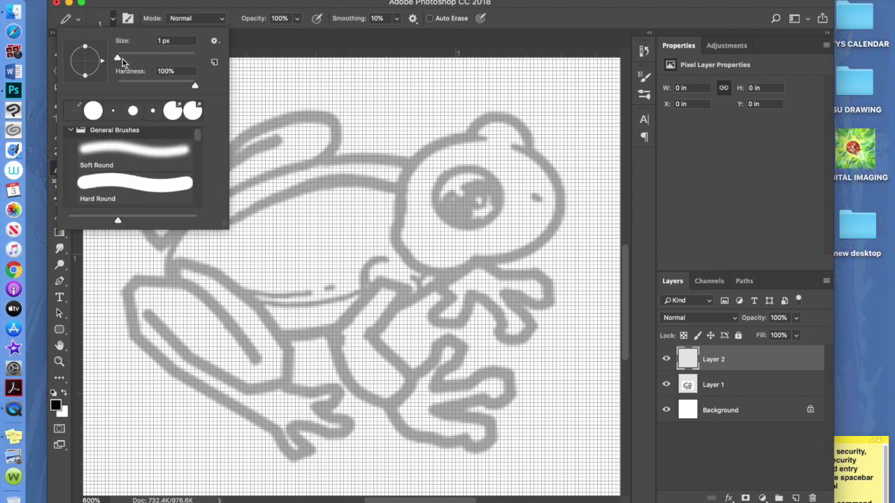
left_click_drag(119, 58, 120, 59)
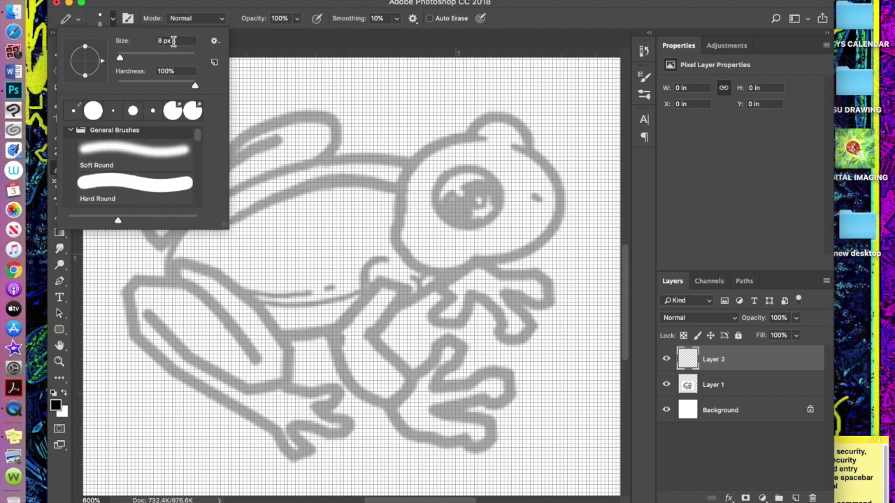
type("5")
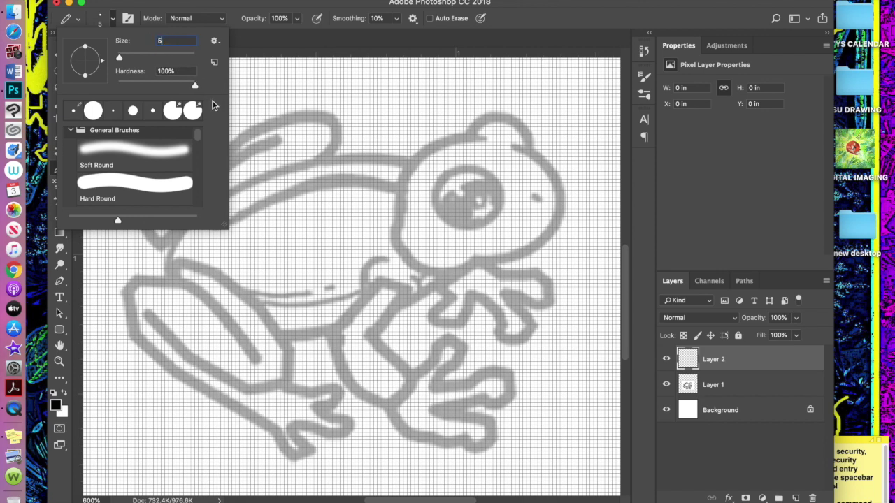
left_click(263, 44)
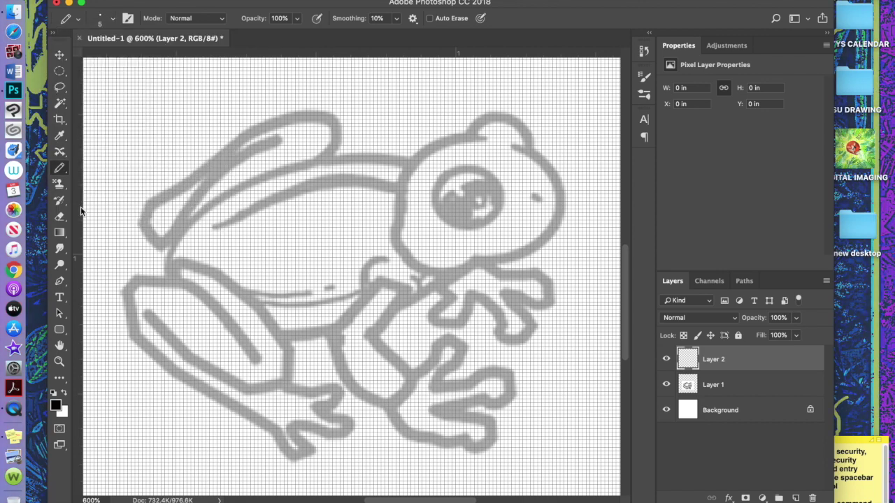
- Trace the frog's near hind leg in black, including the foot, the thigh outline and the inner contour lines
mouse_move(123, 293)
left_mouse_down()
mouse_move(136, 330)
mouse_move(175, 369)
mouse_move(279, 428)
mouse_move(295, 452)
mouse_move(316, 444)
mouse_move(300, 425)
mouse_move(345, 433)
mouse_move(355, 425)
mouse_move(323, 407)
mouse_move(343, 393)
mouse_move(338, 379)
mouse_move(280, 385)
left_mouse_up()
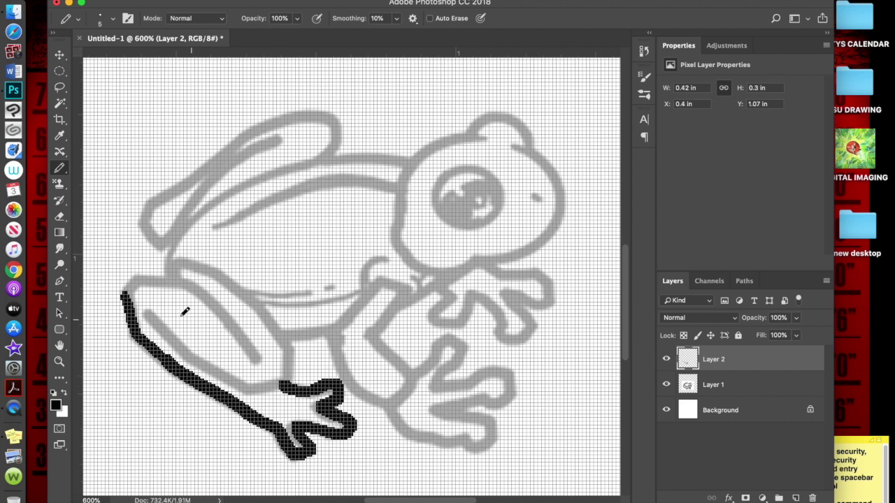
mouse_move(152, 315)
left_mouse_down()
mouse_move(205, 363)
mouse_move(259, 388)
mouse_move(295, 363)
mouse_move(263, 307)
mouse_move(197, 261)
mouse_move(182, 261)
mouse_move(174, 279)
mouse_move(130, 285)
mouse_move(155, 274)
mouse_move(202, 288)
mouse_move(264, 361)
left_mouse_up()
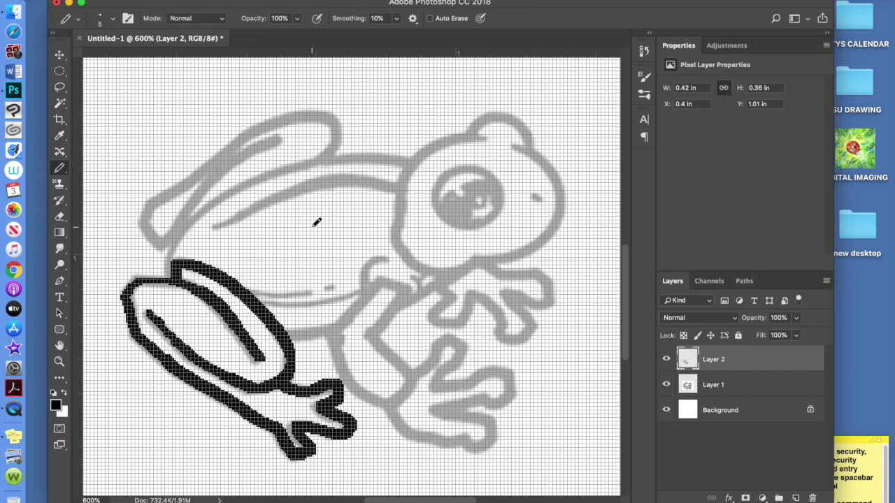
- Trace the upper line of the frog's back in black from the hind leg to the head
scroll(313, 231, "up", 5)
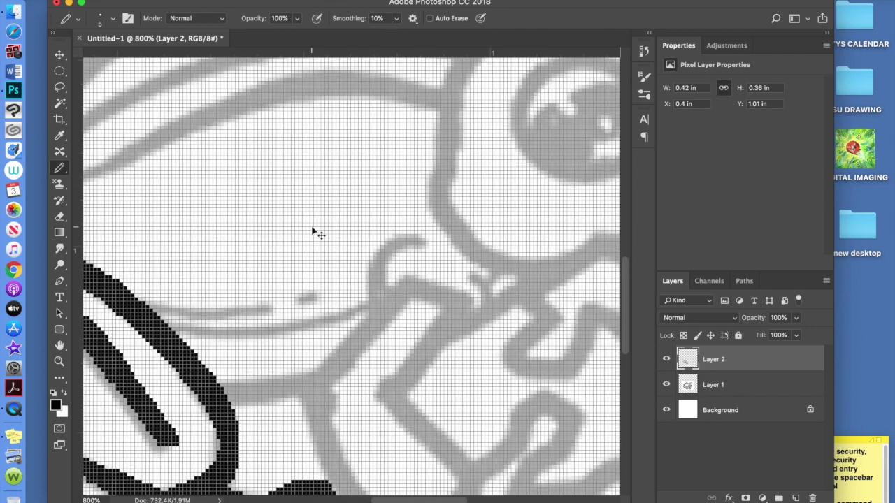
left_click_drag(424, 500, 399, 501)
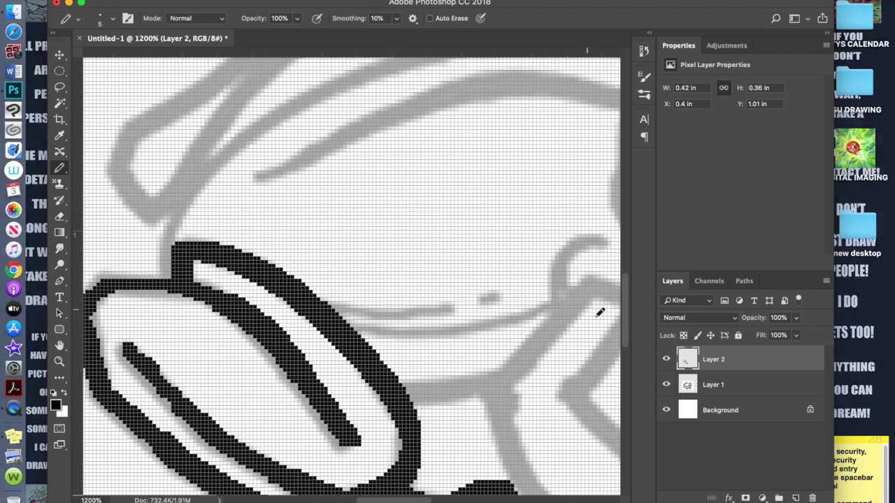
key("super+minus")
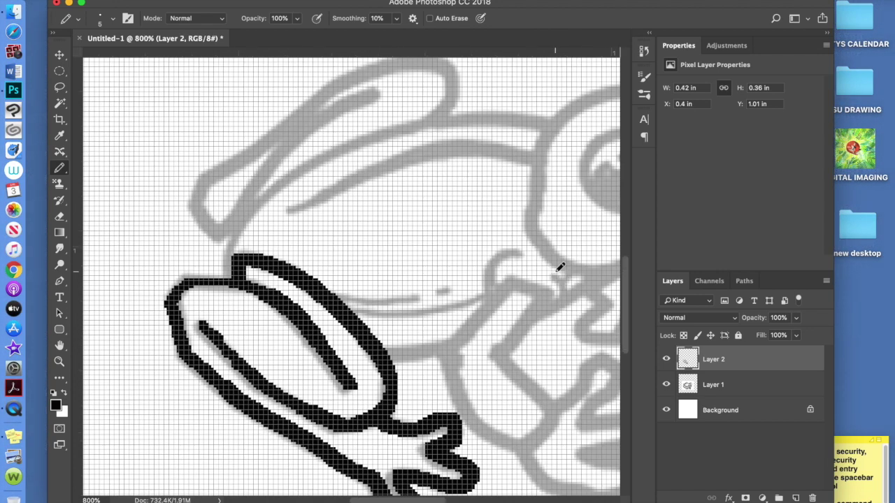
key("super+minus")
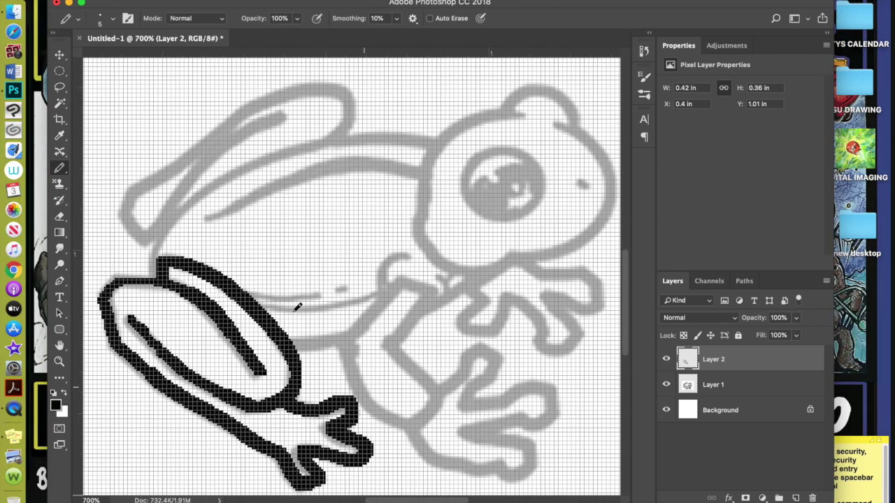
mouse_move(157, 250)
left_mouse_down()
mouse_move(197, 191)
mouse_move(271, 152)
mouse_move(349, 133)
mouse_move(434, 135)
left_mouse_up()
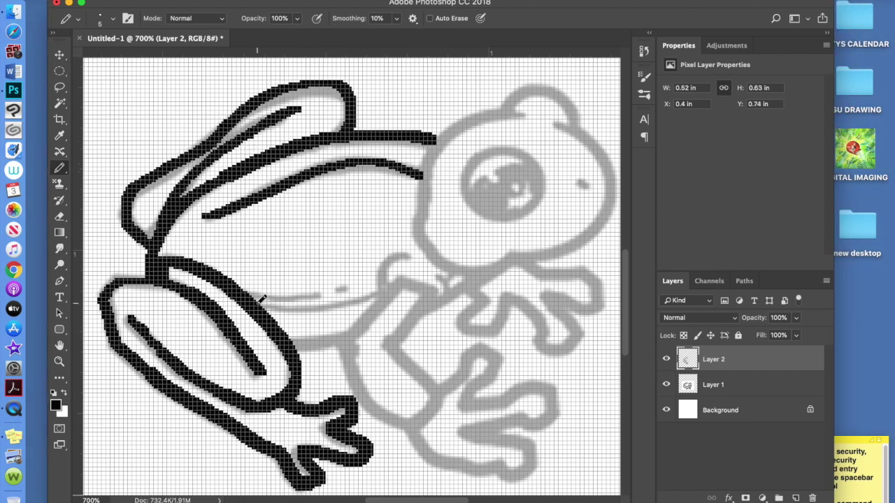
- Trace the frog's far hind leg, the inner back line, the belly lines and the shoulder in black
mouse_move(258, 302)
left_mouse_down()
mouse_move(315, 308)
mouse_move(380, 294)
left_mouse_up()
mouse_move(243, 285)
left_mouse_down()
mouse_move(384, 289)
mouse_move(411, 253)
left_mouse_up()
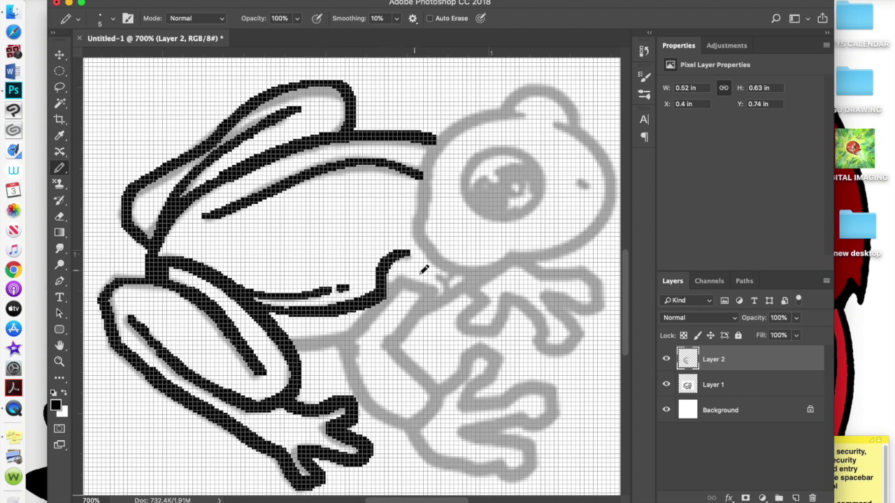
mouse_move(396, 290)
left_mouse_down()
mouse_move(429, 286)
mouse_move(434, 297)
mouse_move(466, 295)
mouse_move(440, 306)
mouse_move(451, 291)
mouse_move(441, 272)
left_mouse_up()
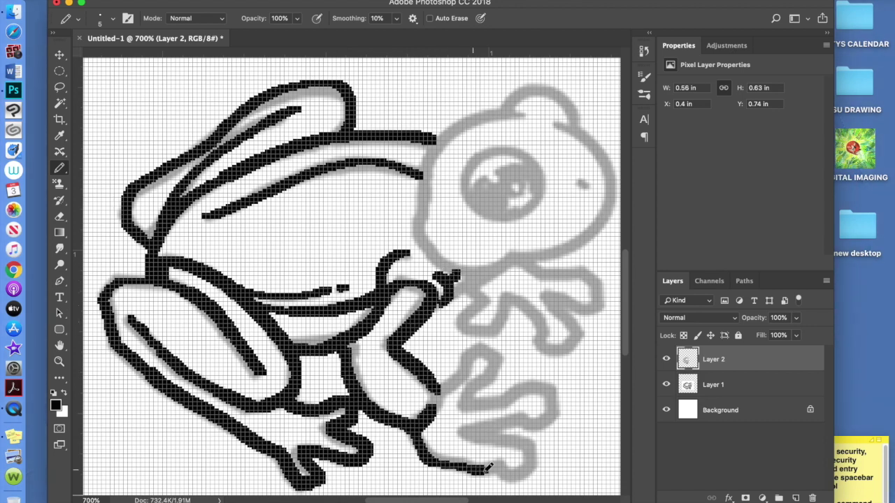
- Trace both front legs in black, including the toes of each foot
mouse_move(493, 472)
left_mouse_down()
mouse_move(528, 471)
mouse_move(528, 440)
mouse_move(472, 435)
mouse_move(526, 420)
mouse_move(549, 425)
mouse_move(554, 391)
mouse_move(537, 384)
mouse_move(473, 399)
mouse_move(506, 370)
mouse_move(491, 346)
mouse_move(471, 351)
mouse_move(439, 388)
left_mouse_up()
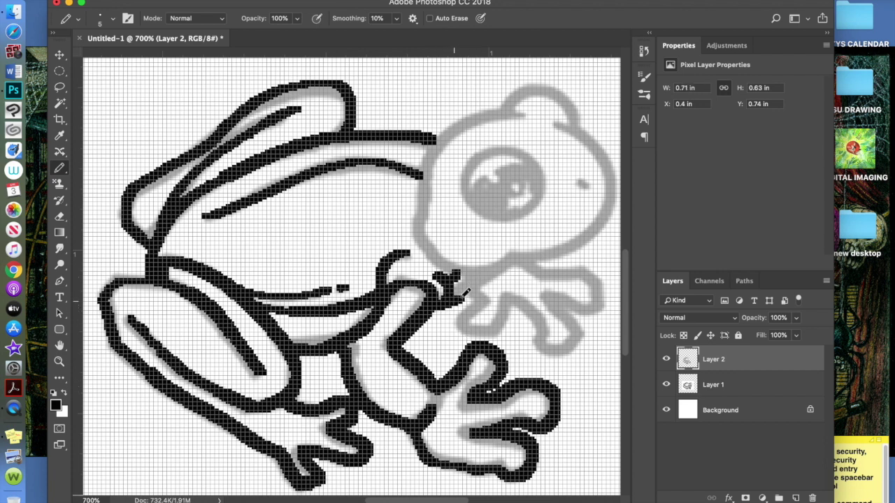
left_click_drag(464, 293, 493, 271)
mouse_move(477, 304)
left_mouse_down()
mouse_move(459, 323)
mouse_move(470, 331)
mouse_move(497, 329)
mouse_move(509, 303)
mouse_move(533, 315)
mouse_move(546, 347)
mouse_move(569, 346)
mouse_move(580, 322)
mouse_move(549, 298)
mouse_move(590, 307)
mouse_move(604, 289)
mouse_move(596, 278)
mouse_move(566, 269)
left_mouse_up()
left_click_drag(539, 266, 522, 260)
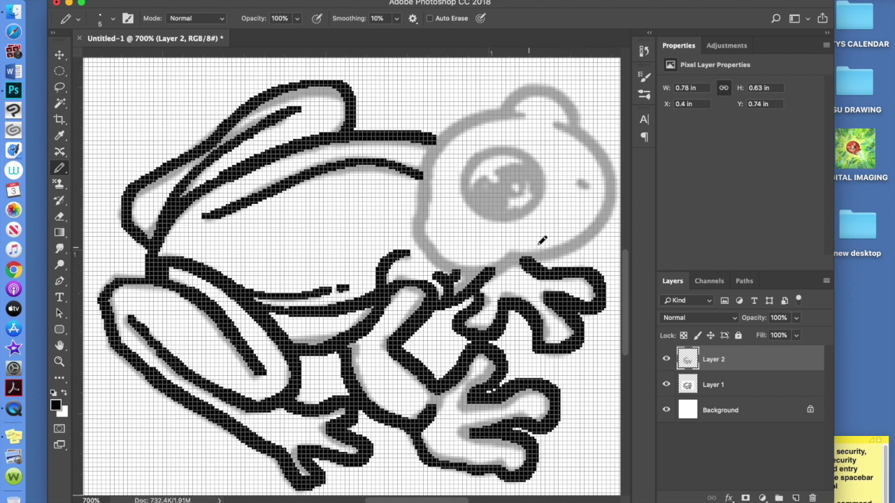
- Trace the frog's head in black, including the brow bump, the eye with its highlights and the nostril
scroll(473, 360, "right", 5)
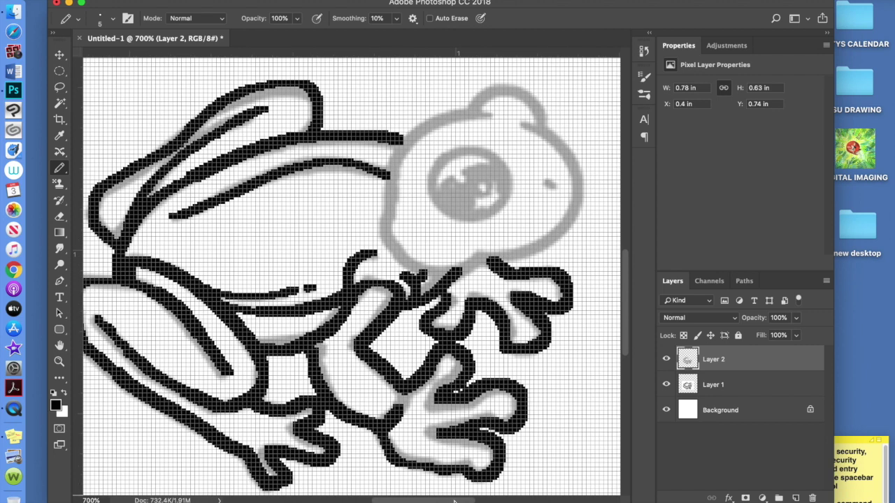
mouse_move(392, 138)
left_mouse_down()
mouse_move(371, 183)
mouse_move(371, 243)
mouse_move(395, 263)
mouse_move(428, 270)
mouse_move(519, 247)
mouse_move(566, 205)
mouse_move(554, 139)
mouse_move(516, 116)
mouse_move(503, 121)
left_mouse_up()
mouse_move(397, 132)
left_mouse_down()
mouse_move(475, 110)
mouse_move(464, 105)
mouse_move(468, 92)
mouse_move(526, 117)
left_mouse_up()
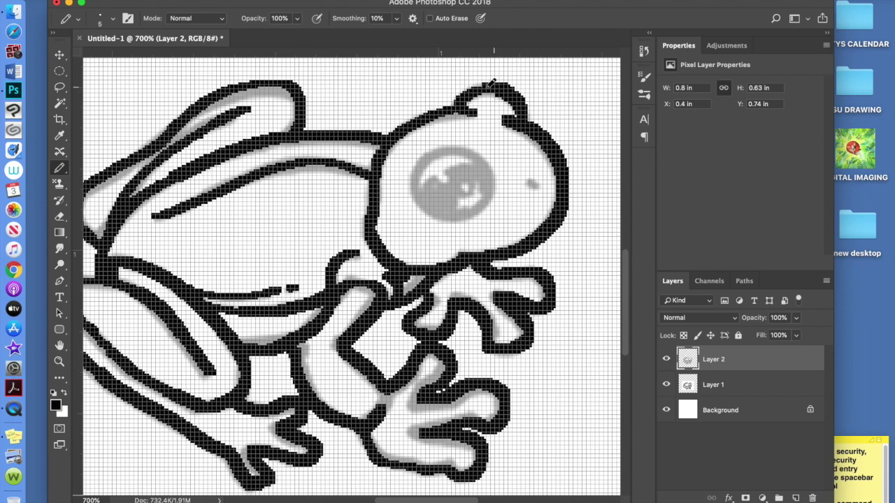
- Delete the faded frog layer and touch up the lower outline of the near front foot in black
key("super+minus")
key("super+minus")
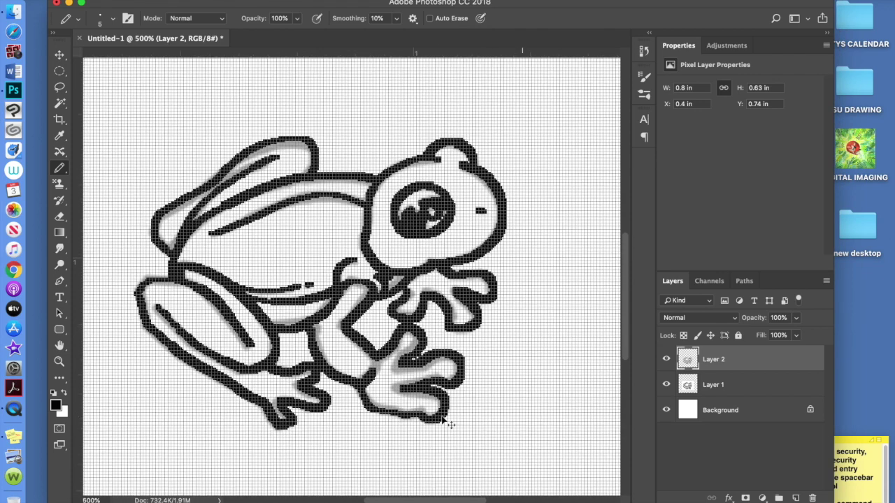
left_click(732, 389)
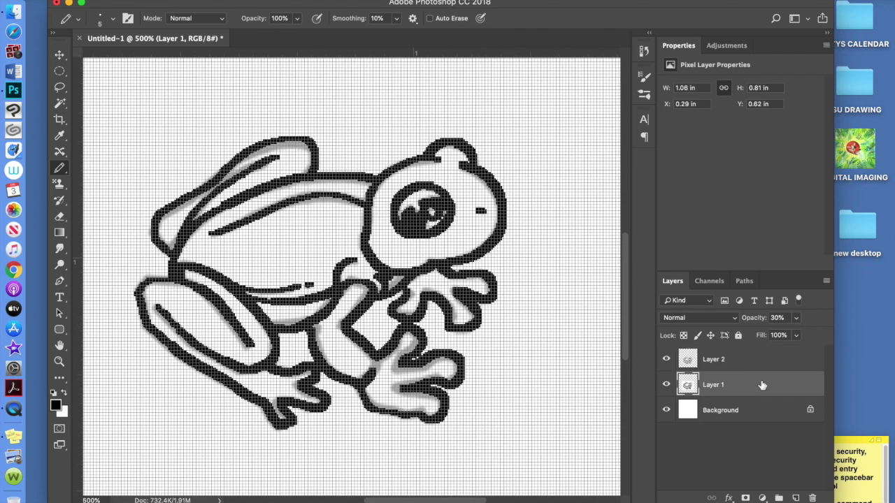
left_click_drag(757, 388, 813, 497)
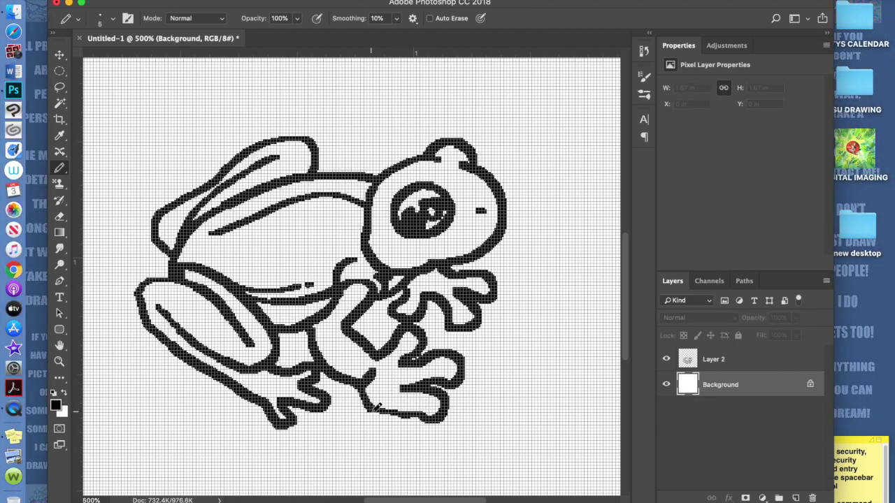
left_click_drag(386, 410, 426, 417)
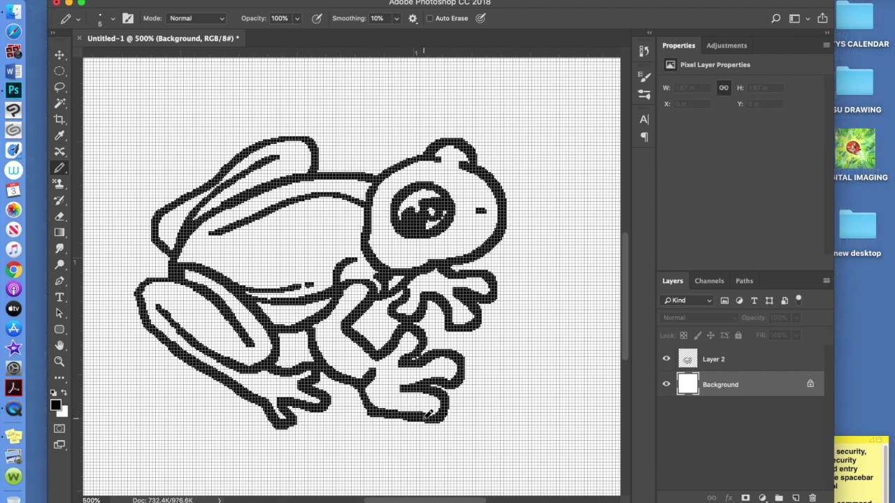
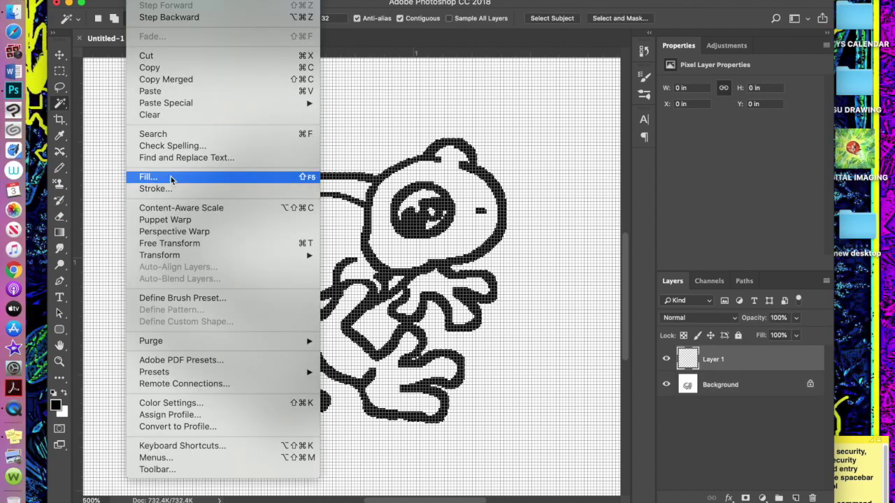
- Fill the frog's silhouette with bright green on a new layer and set that layer's blend mode to Multiply
left_click(170, 179)
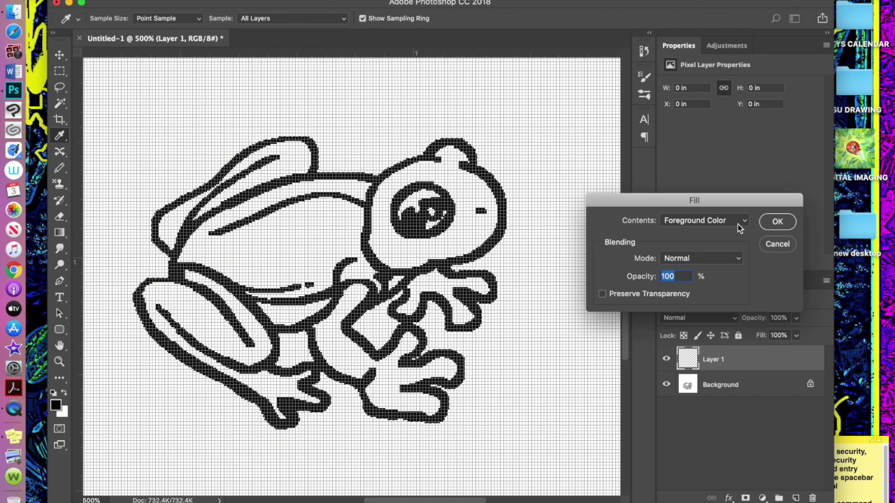
left_click(741, 224)
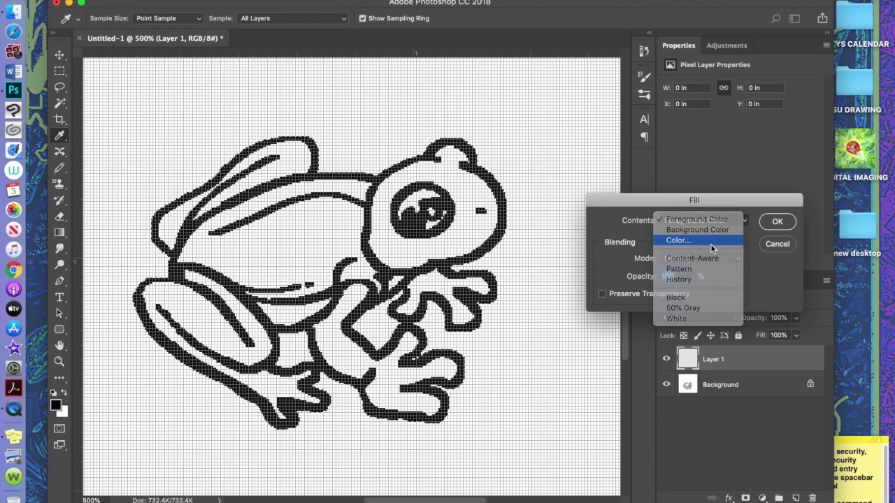
left_click(707, 240)
left_click(715, 404)
left_click(696, 310)
left_click(826, 297)
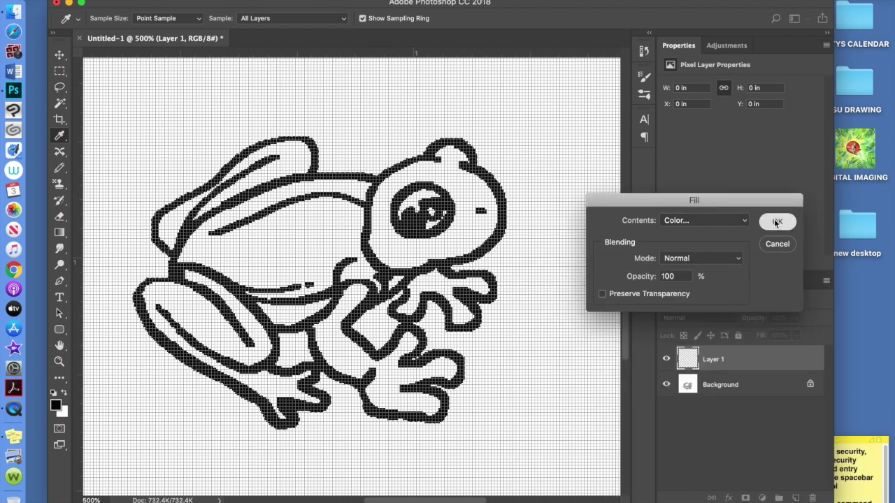
left_click(776, 221)
left_click(703, 319)
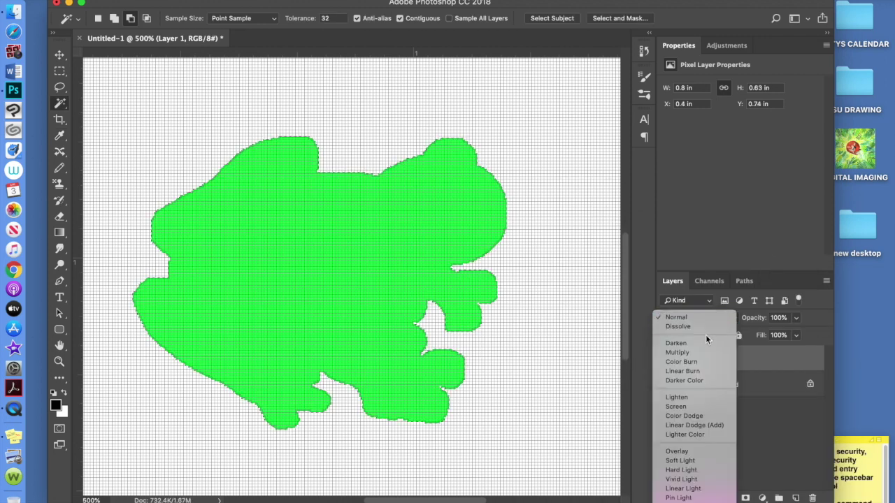
left_click(703, 352)
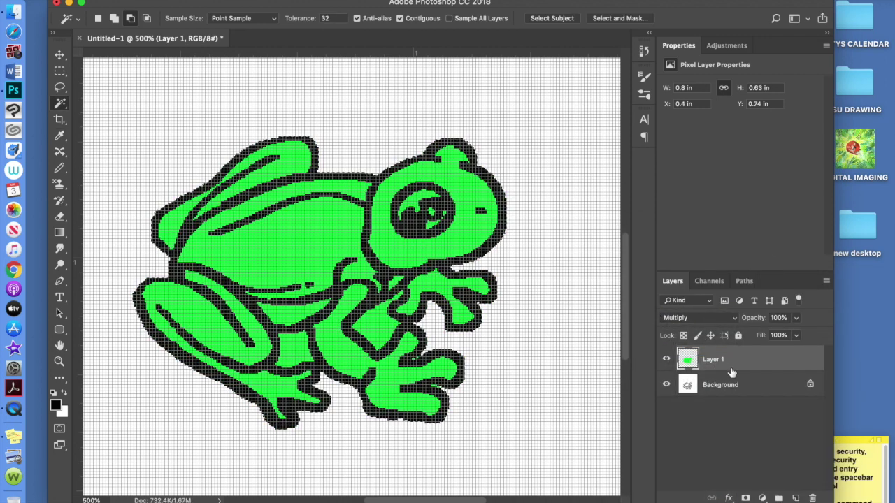
- Clear the green from the enclosed gaps between the frog's legs on Layer 1, using the outline on Background for the selection
left_click(728, 391)
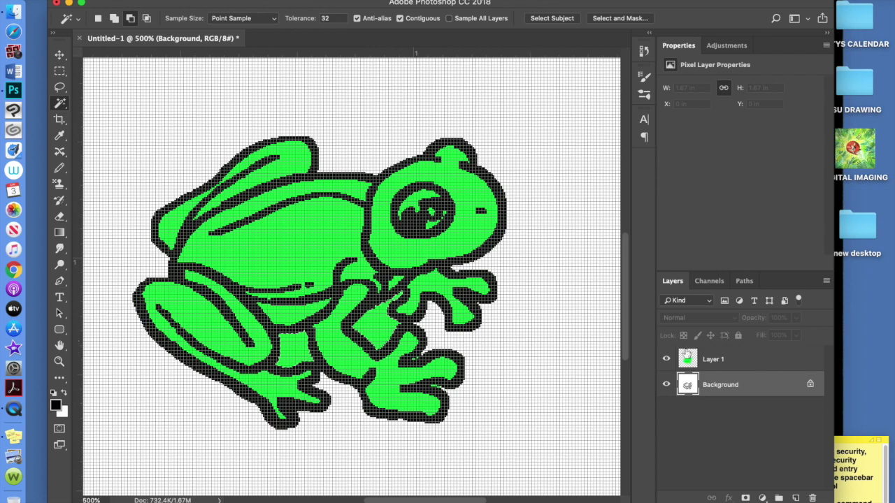
left_click(703, 361)
key("Delete")
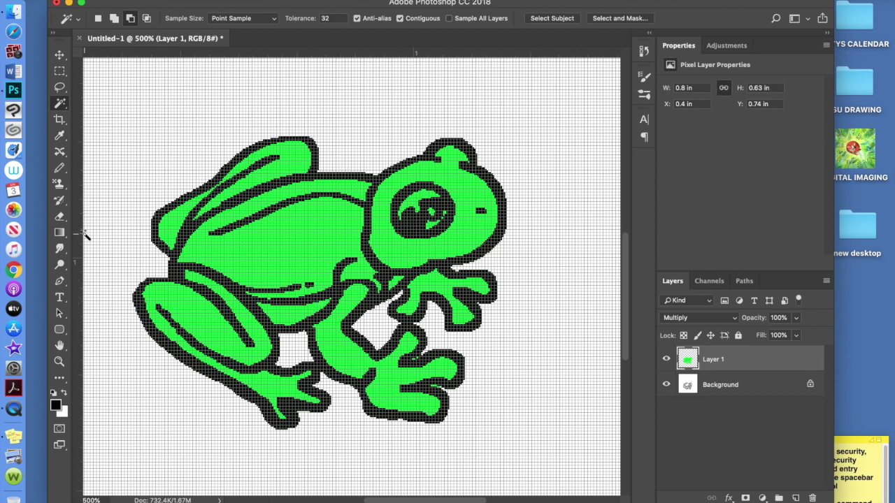
- Pick yellow #f7fa09 as the foreground colour and brush it onto the frog's belly on Layer 1
left_click_drag(62, 170, 102, 170)
left_click(55, 405)
left_click(714, 435)
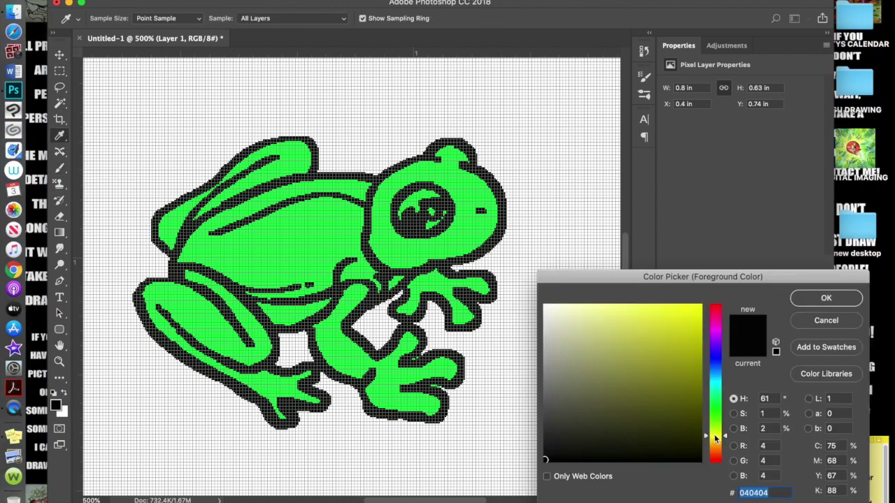
left_click(697, 307)
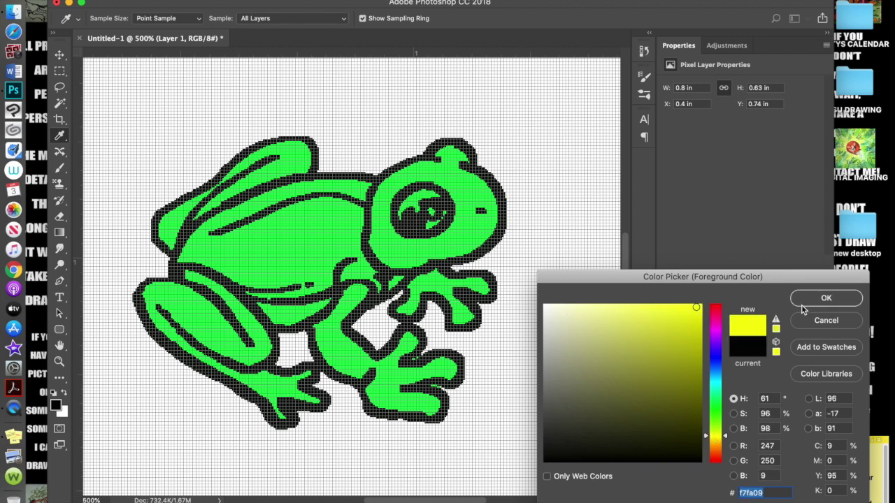
left_click(805, 302)
left_click_drag(269, 307, 286, 313)
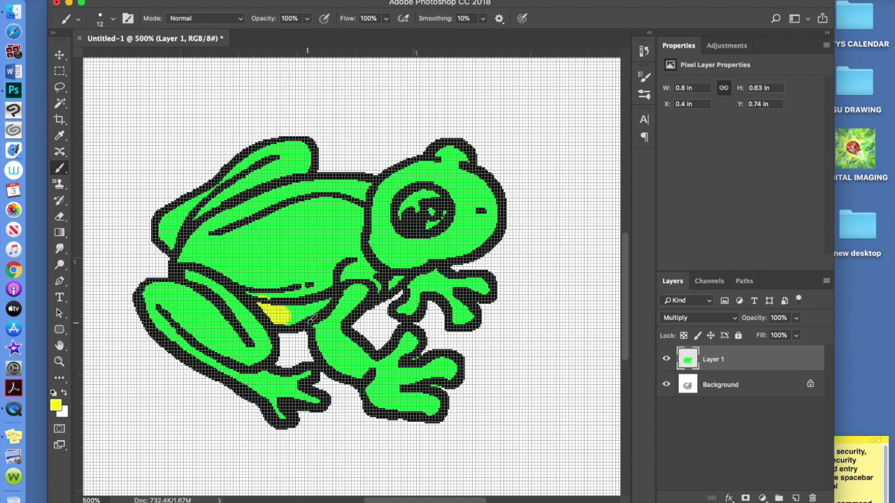
- Reduce the brush to 3 px and paint the rest of the belly and the small patch under the chin yellow
left_click(103, 22)
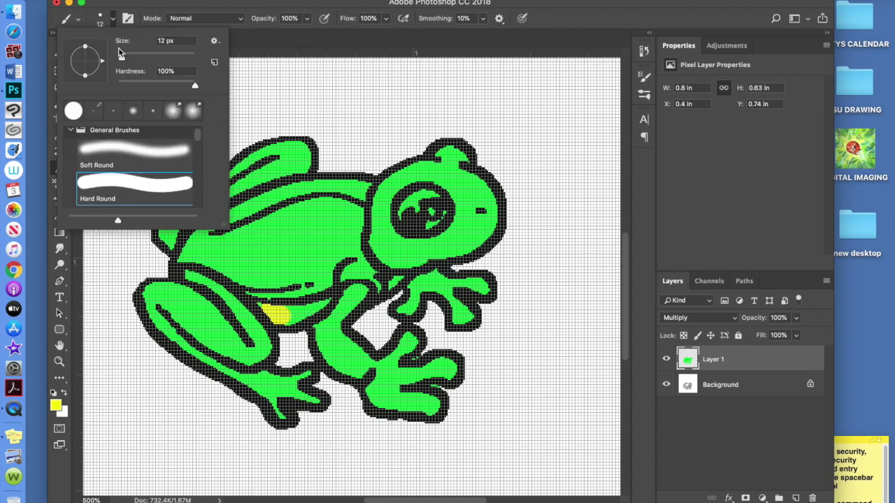
left_click_drag(122, 57, 117, 57)
key("Return")
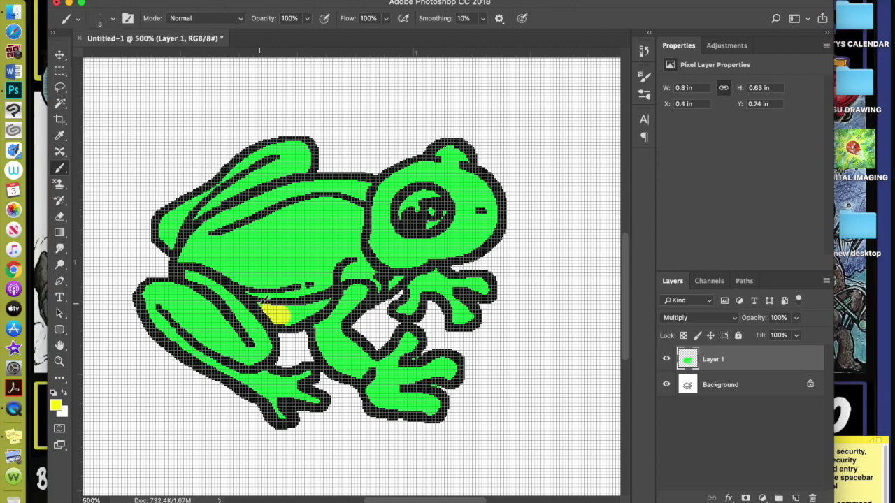
mouse_move(288, 301)
left_mouse_down()
mouse_move(311, 312)
mouse_move(298, 305)
mouse_move(327, 295)
left_mouse_up()
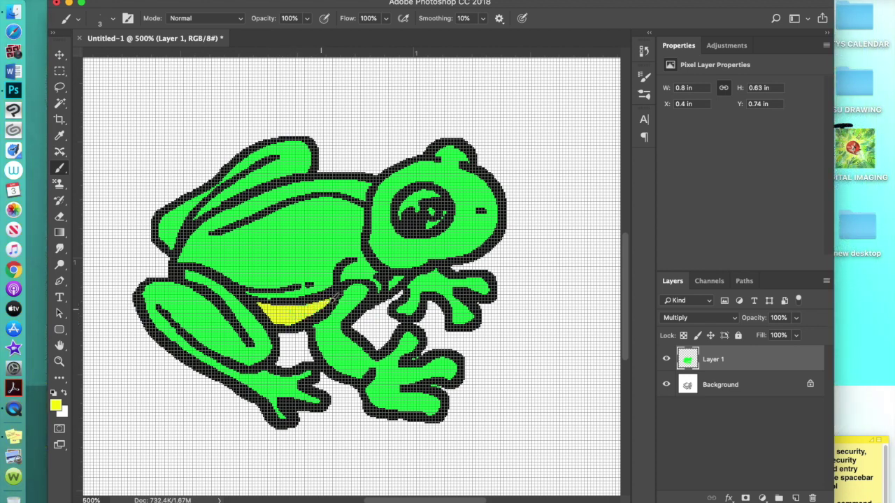
left_click(393, 283)
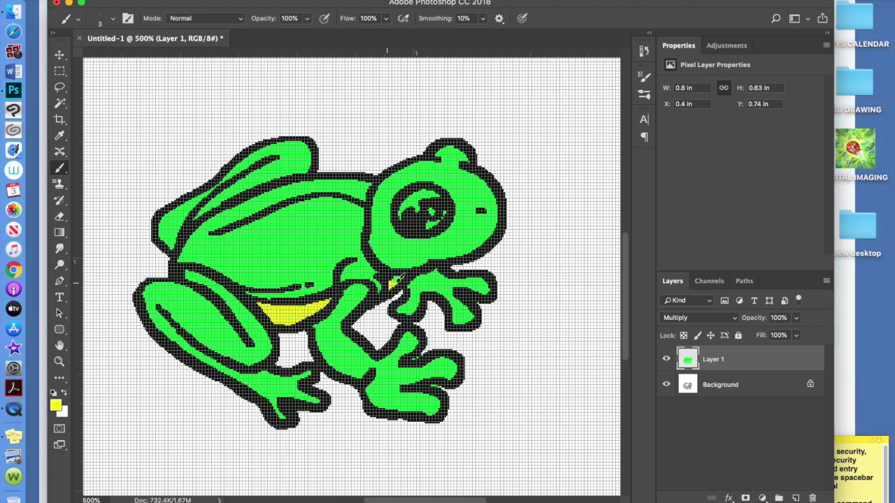
- Paint the eye's highlights white and add cyan #0cd1e8 reflections inside the eye
key("x")
mouse_move(400, 215)
left_mouse_down()
mouse_move(442, 188)
mouse_move(423, 198)
left_mouse_up()
left_click(59, 407)
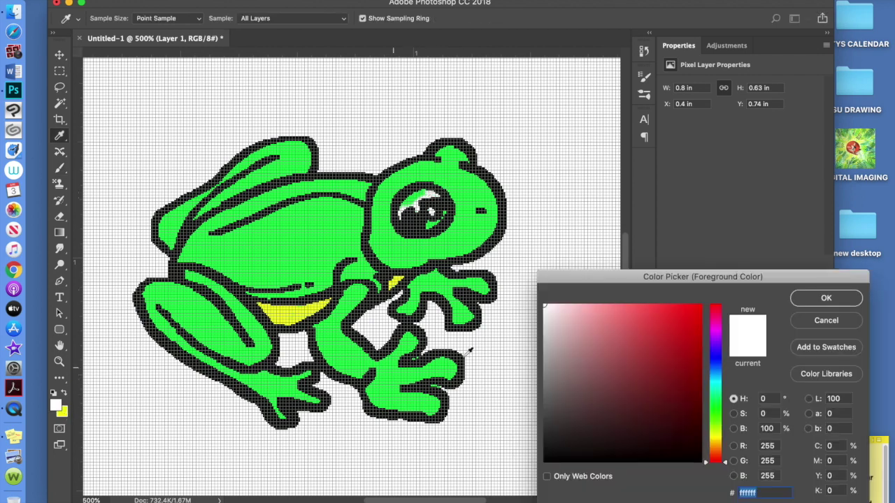
left_click_drag(716, 371, 717, 380)
left_click(699, 330)
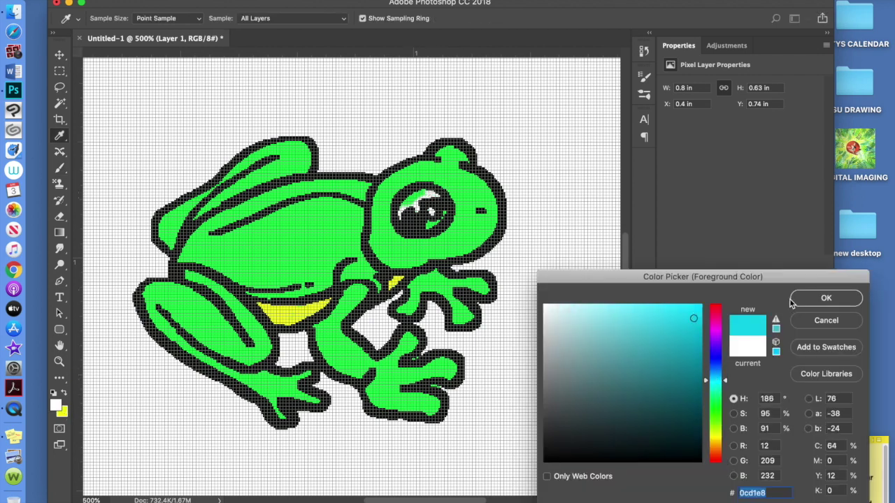
left_click(826, 298)
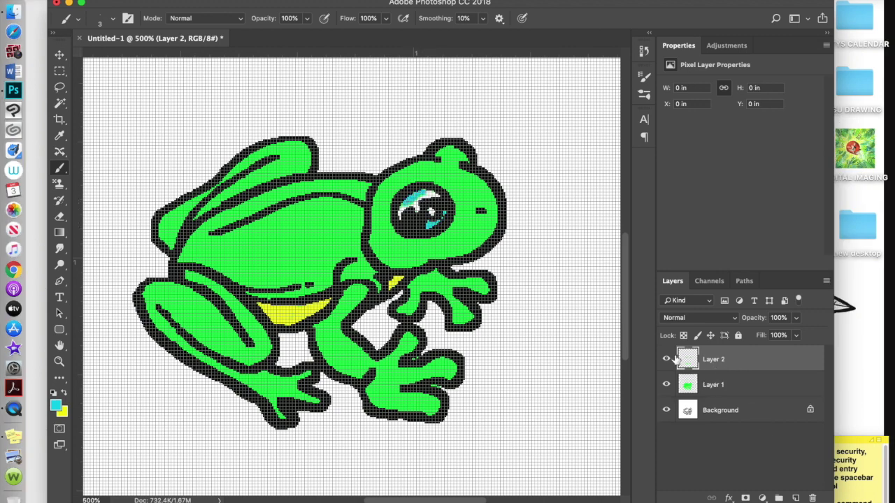
- Add a new layer in Overlay mode and shade the frog's body, head and legs on it with a black 9 px brush
left_click(696, 318)
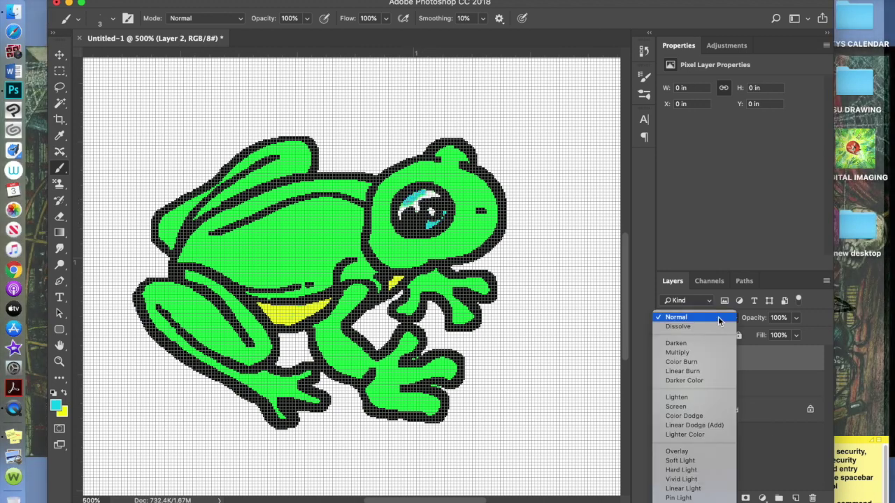
left_click(677, 451)
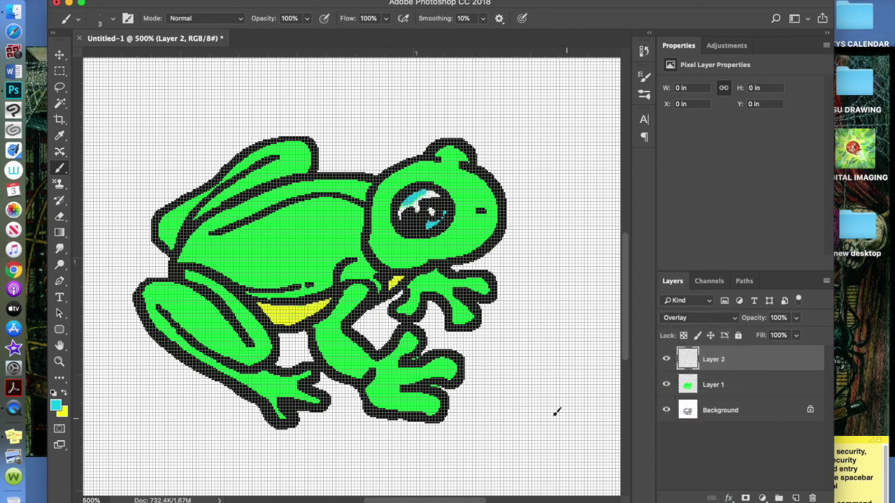
left_click(54, 393)
left_click(100, 19)
left_click(127, 56)
left_click(282, 59)
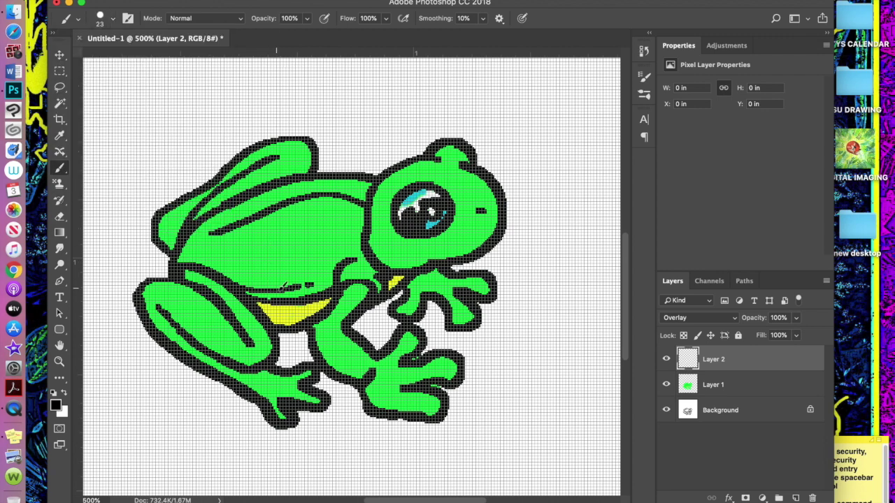
left_click_drag(284, 287, 252, 274)
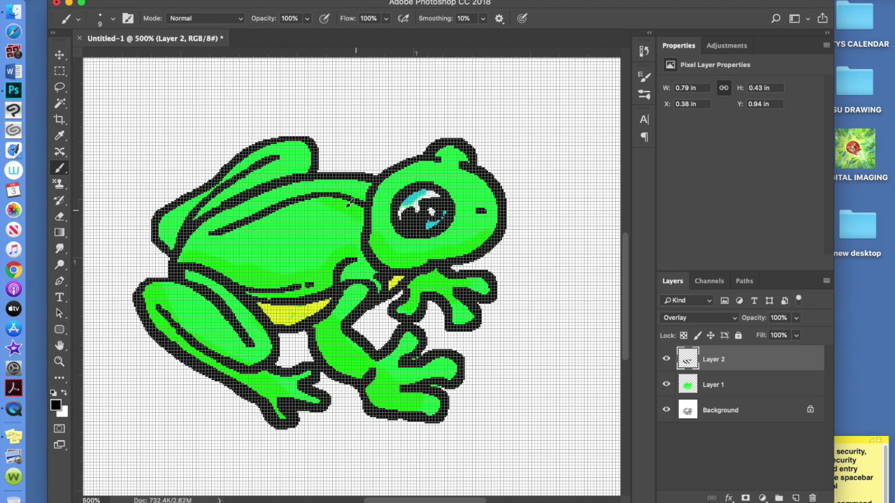
mouse_move(267, 216)
left_mouse_down()
mouse_move(185, 244)
mouse_move(165, 236)
mouse_move(180, 217)
left_mouse_up()
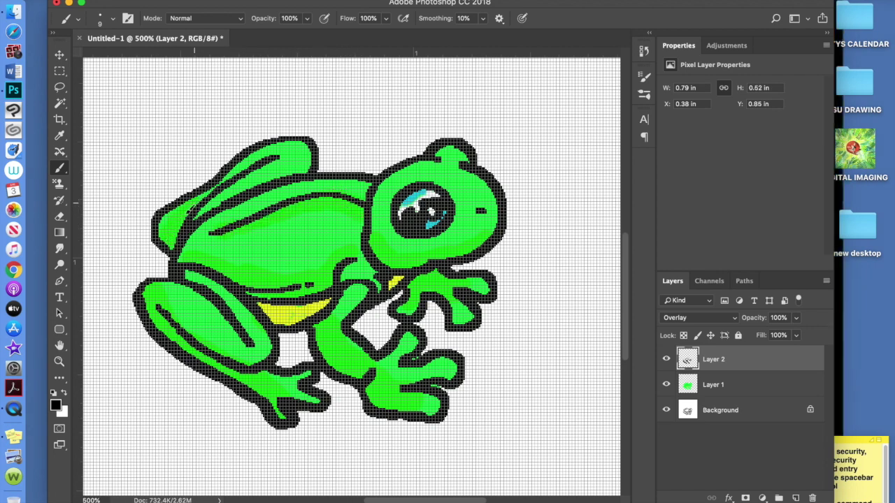
- Switch to white and paint highlights on the head, brow bump, back, far hind leg and near front leg
left_click(65, 396)
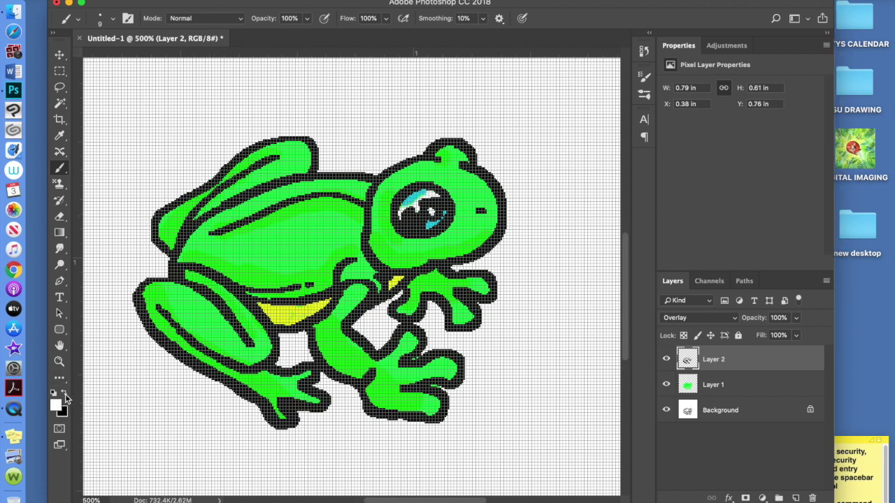
mouse_move(404, 173)
left_mouse_down()
mouse_move(442, 170)
mouse_move(482, 189)
left_mouse_up()
left_click_drag(457, 149, 455, 148)
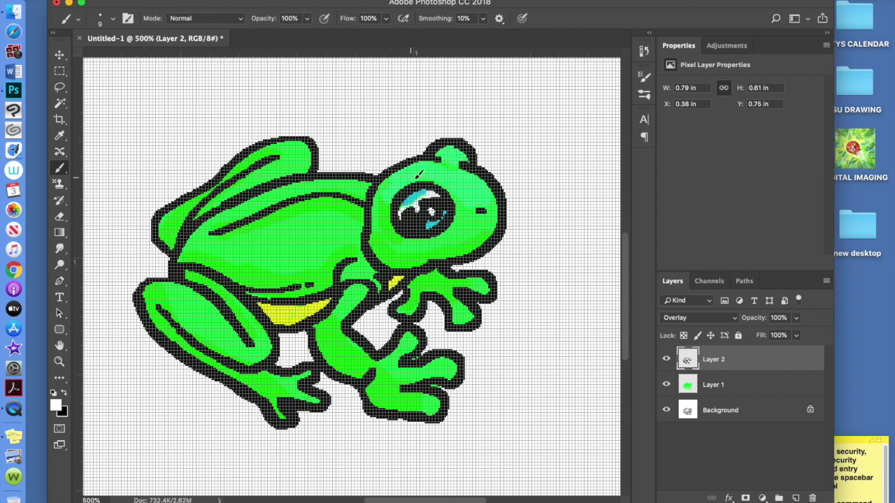
mouse_move(364, 189)
left_mouse_down()
mouse_move(343, 186)
mouse_move(233, 214)
left_mouse_up()
mouse_move(302, 168)
left_mouse_down()
mouse_move(297, 146)
mouse_move(269, 150)
left_mouse_up()
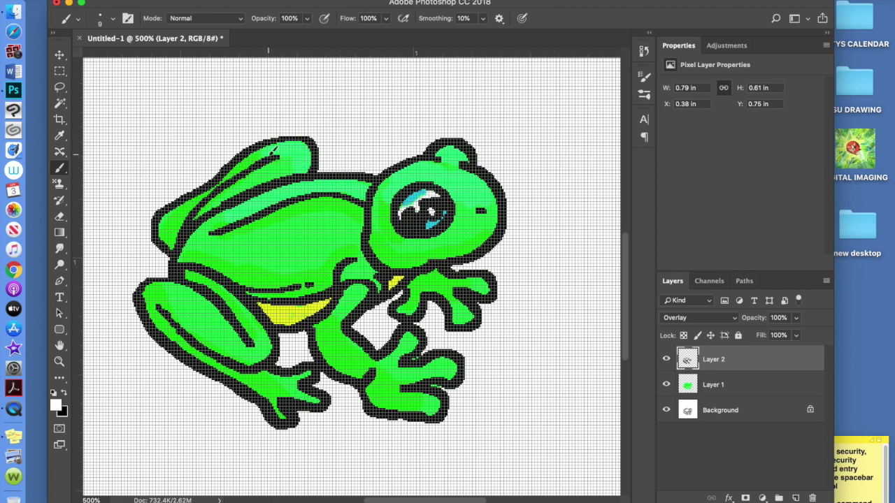
mouse_move(349, 293)
left_mouse_down()
mouse_move(322, 331)
mouse_move(365, 367)
left_mouse_up()
- Try strengthening the shading by duplicating the Overlay layer, and delete the copy
key("super+minus")
key("super+minus")
key("super+minus")
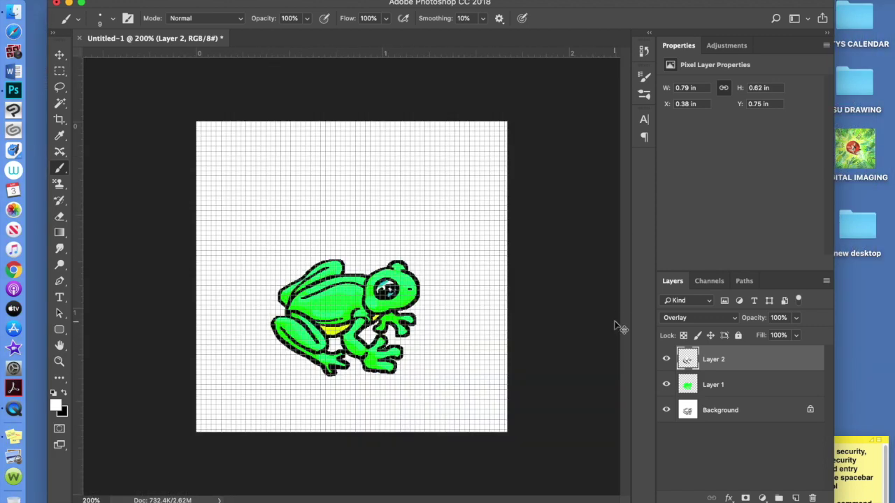
key("super+j")
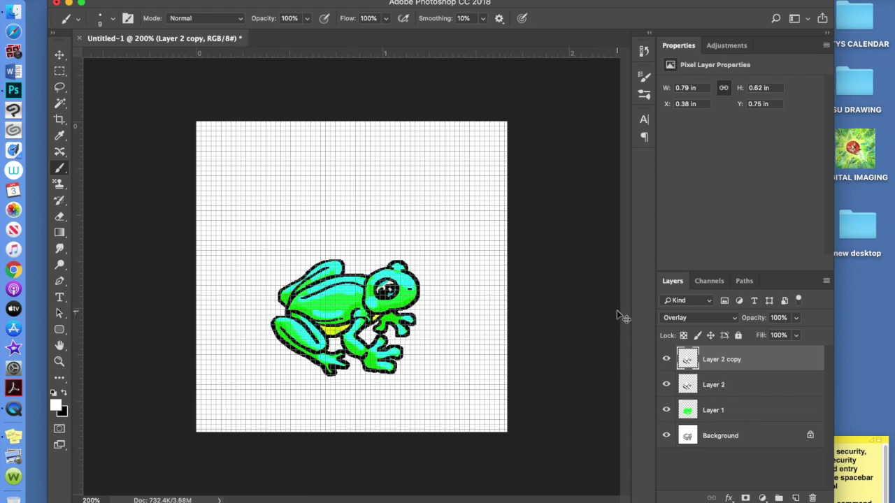
left_click_drag(750, 361, 811, 498)
- Convert the Background into a regular layer and place a new empty layer beneath it
left_click(667, 411)
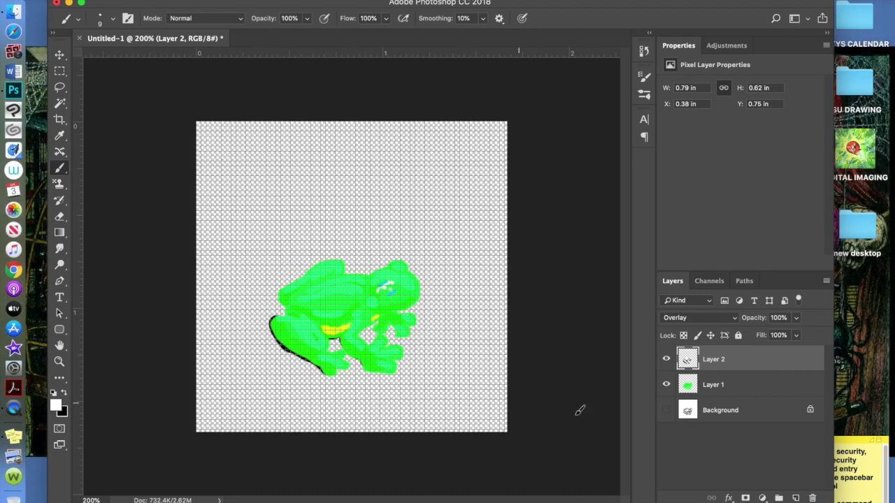
left_click(667, 416)
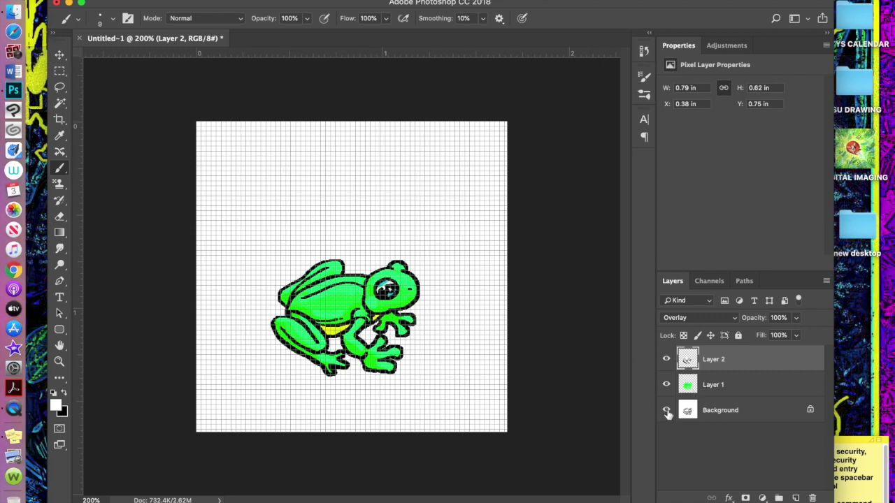
left_click(811, 412)
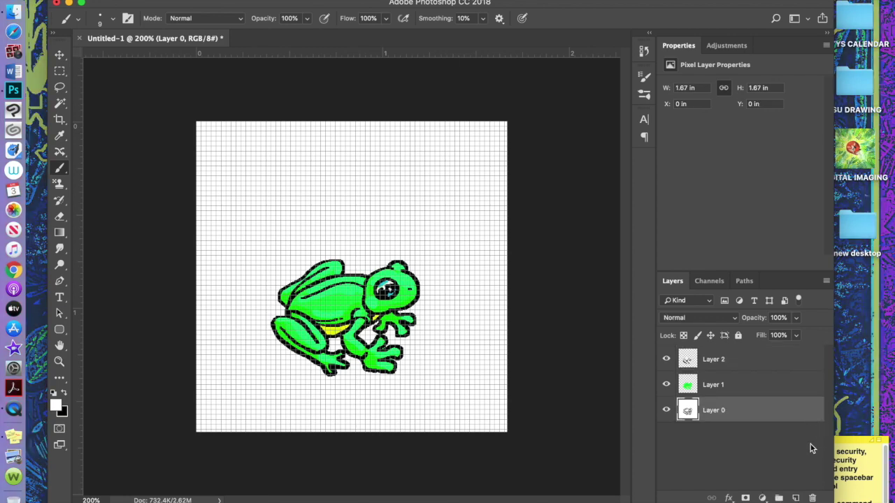
left_click(796, 498)
left_click_drag(769, 414, 759, 446)
- Merge the outline, colour and shading layers into one layer, leaving the empty bottom layer separate
right_click(686, 413)
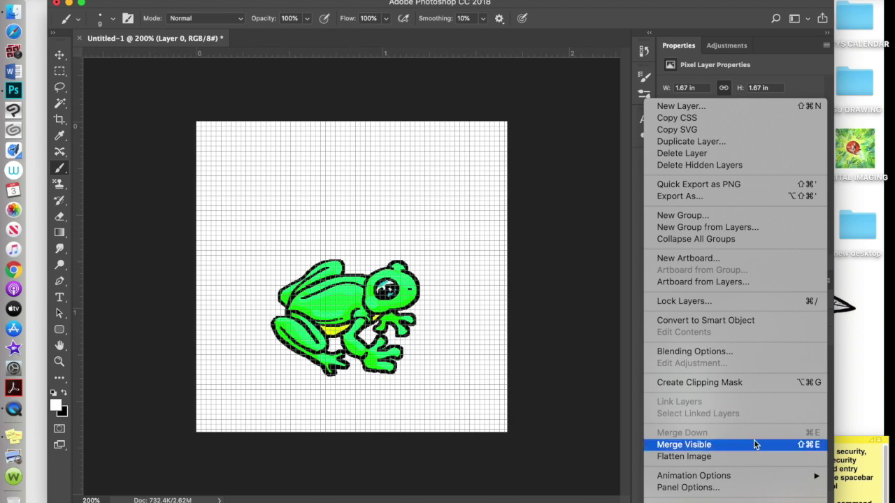
left_click(752, 449)
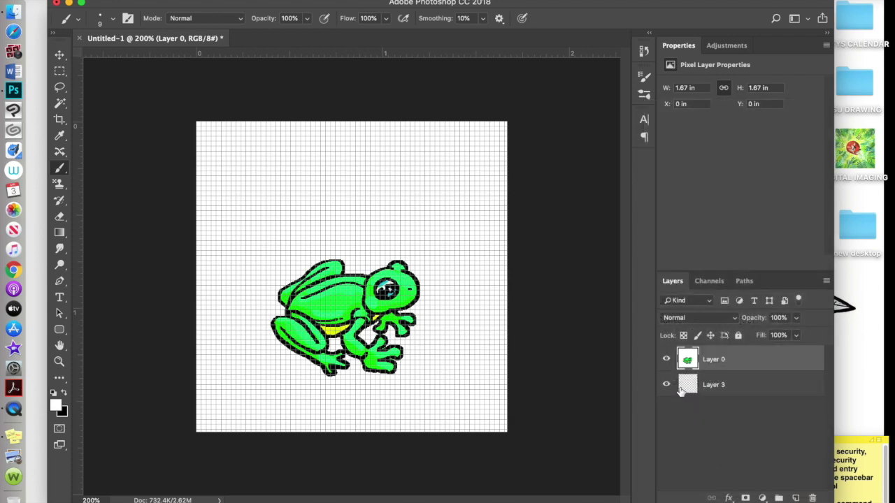
left_click(665, 361)
left_click(665, 360)
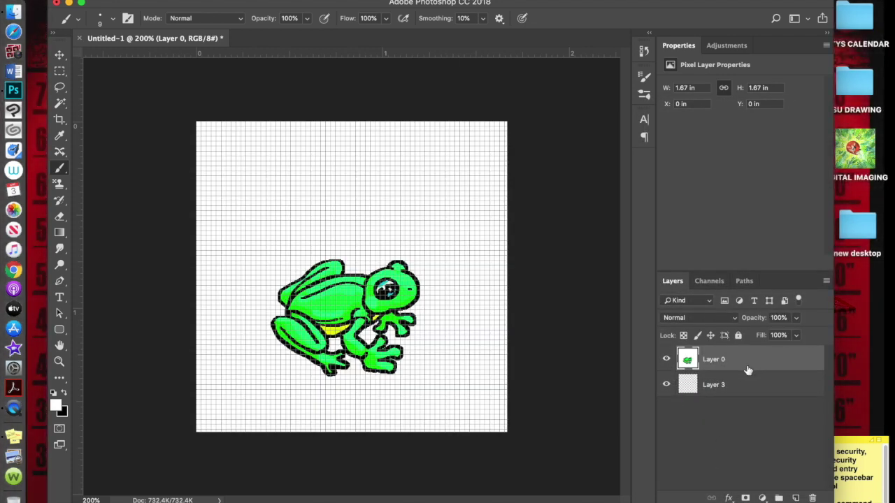
- Select the white around the frog and between its legs with the Magic Wand and delete it from Layer 0
key("w")
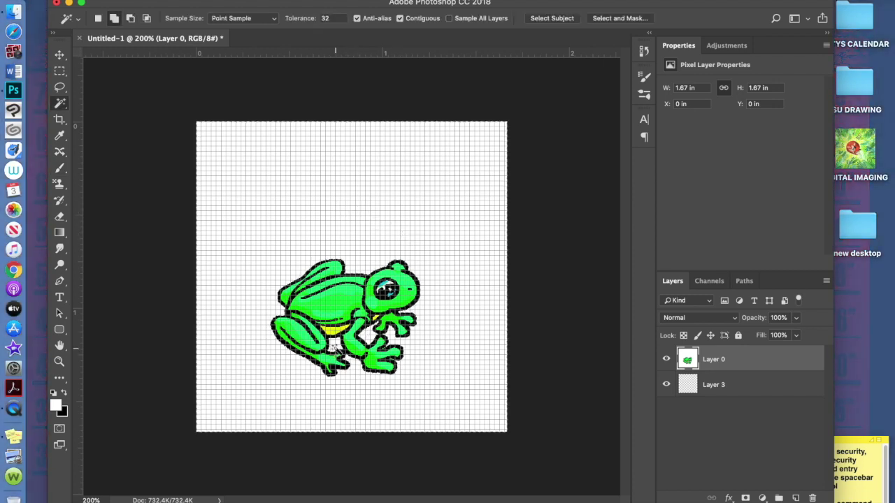
left_click(451, 353)
key("Delete")
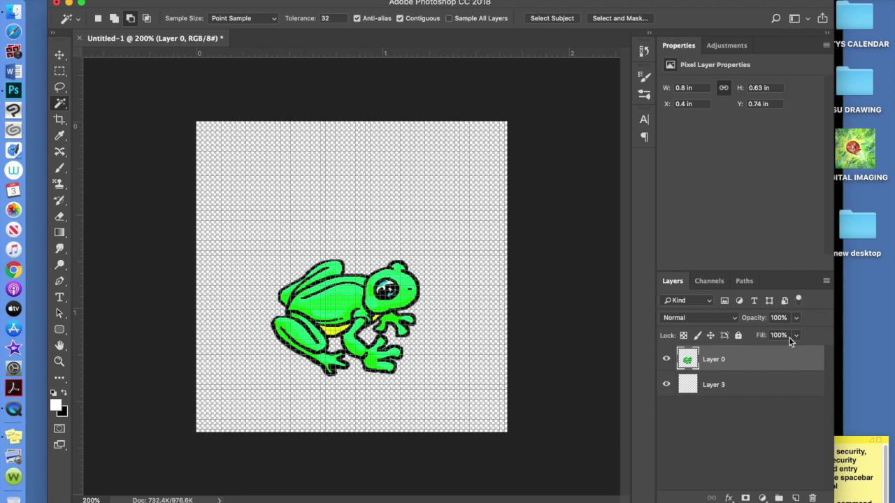
- Add a new layer above Layer 0 and set its blend mode to Overlay
left_click(796, 498)
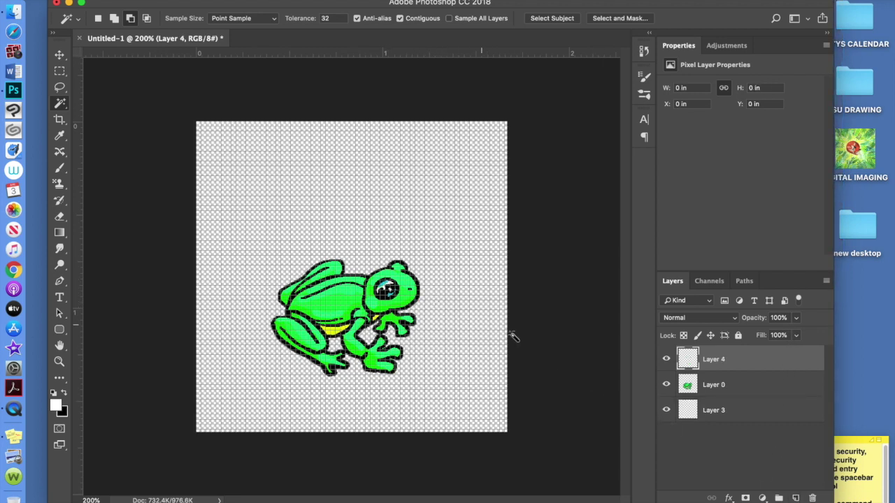
left_click(707, 318)
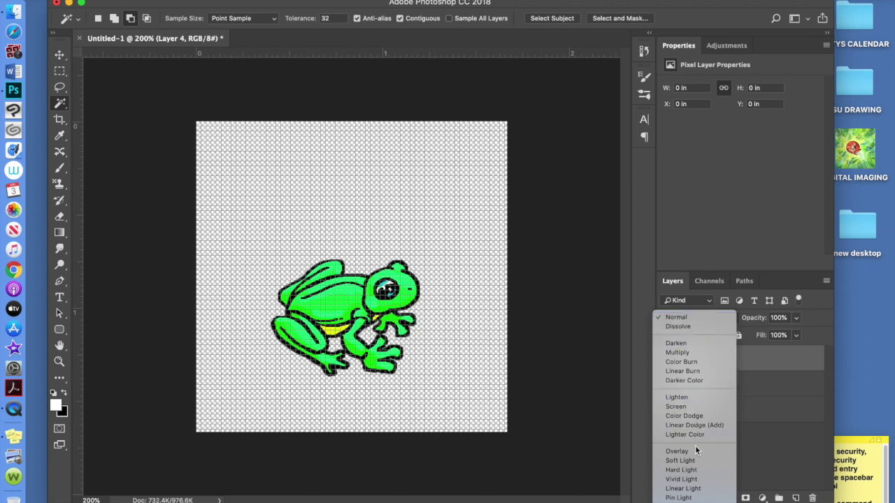
left_click(661, 452)
- Paint white highlights on the frog's head, back and legs with the Brush tool, and merge the Overlay layer into Layer 0
left_click(59, 169)
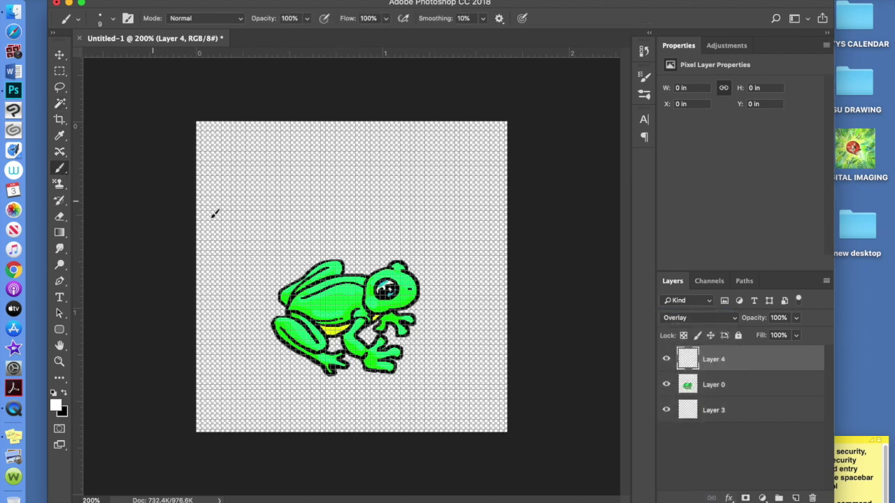
left_click_drag(401, 270, 318, 294)
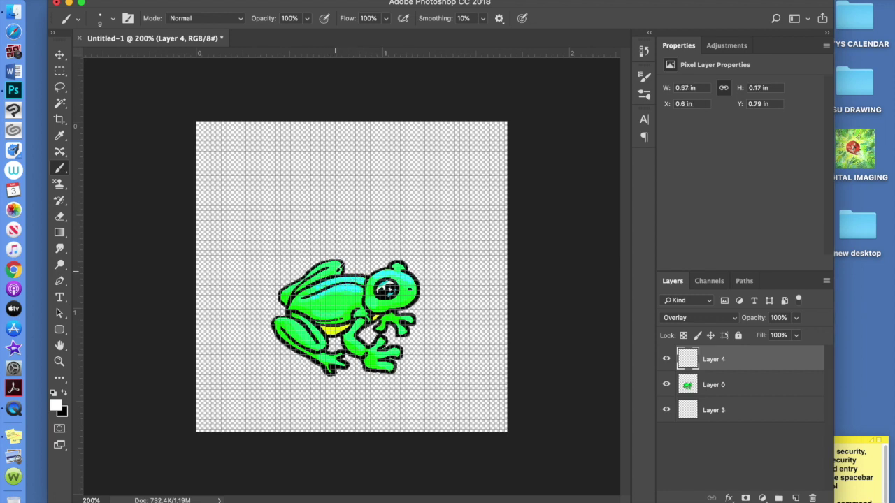
left_click_drag(336, 268, 333, 264)
left_click_drag(361, 312, 362, 299)
left_click_drag(285, 321, 316, 353)
key("x")
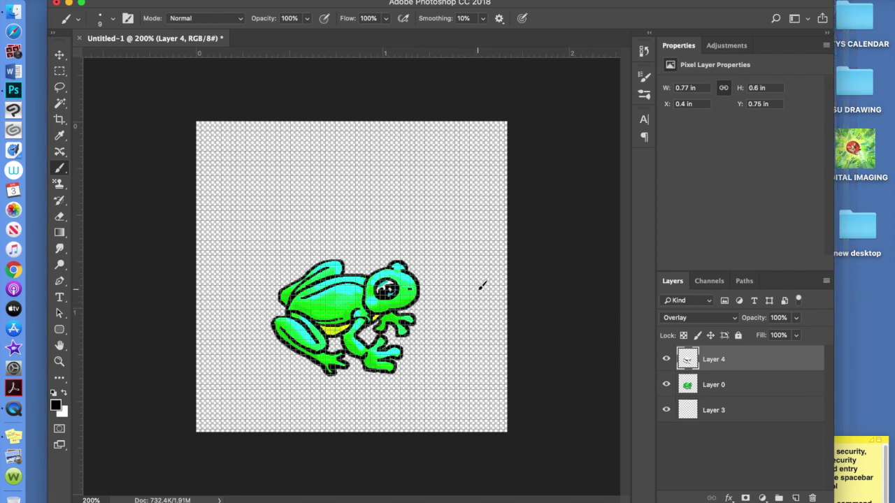
key("Delete")
- Scale the frog down to about 0.54 x 0.44 in and move it up towards the middle of the canvas
key("ctrl+t")
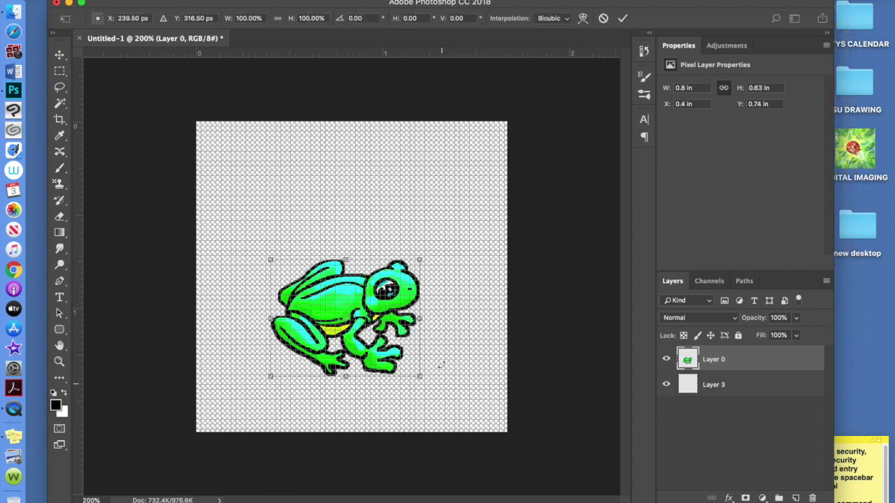
left_click_drag(421, 258, 371, 295)
key("Return")
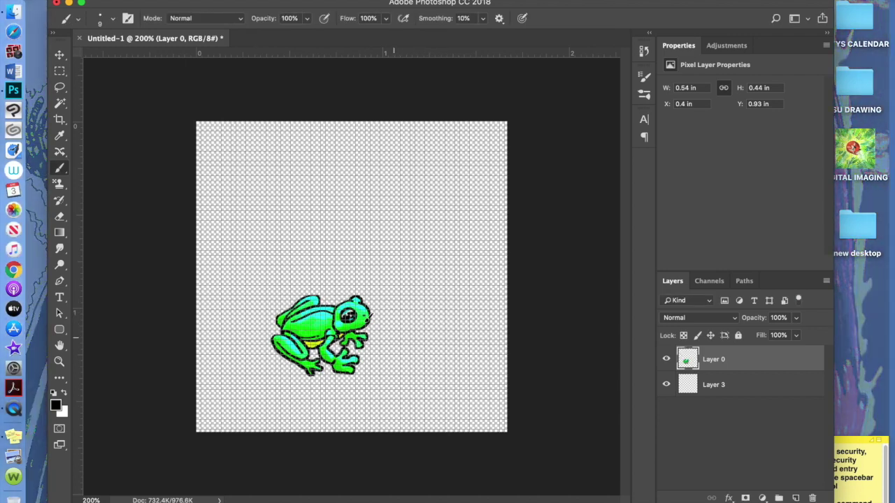
left_click(59, 54)
left_click_drag(322, 326, 311, 277)
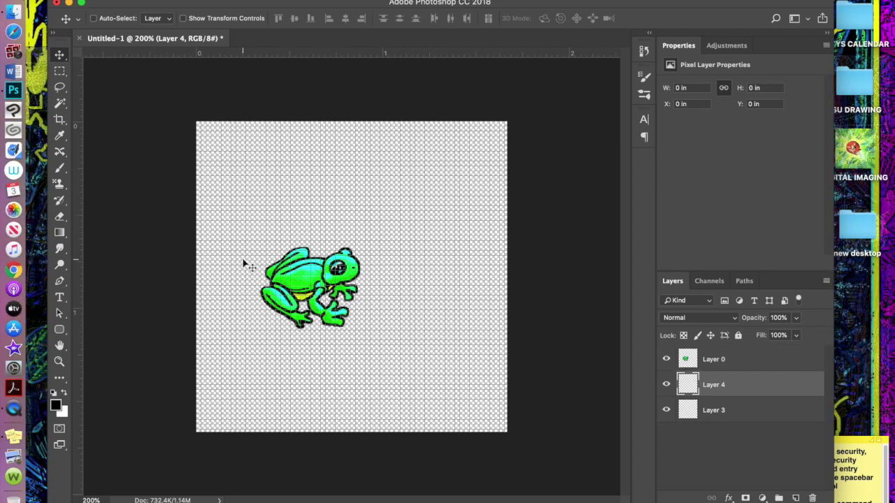
- Draw a large black leaf outline with veins and a thick lower edge around the frog with the Pencil tool on Layer 4
left_click(60, 170)
mouse_move(60, 170)
left_mouse_down()
mouse_move(103, 172)
mouse_move(107, 180)
left_mouse_up()
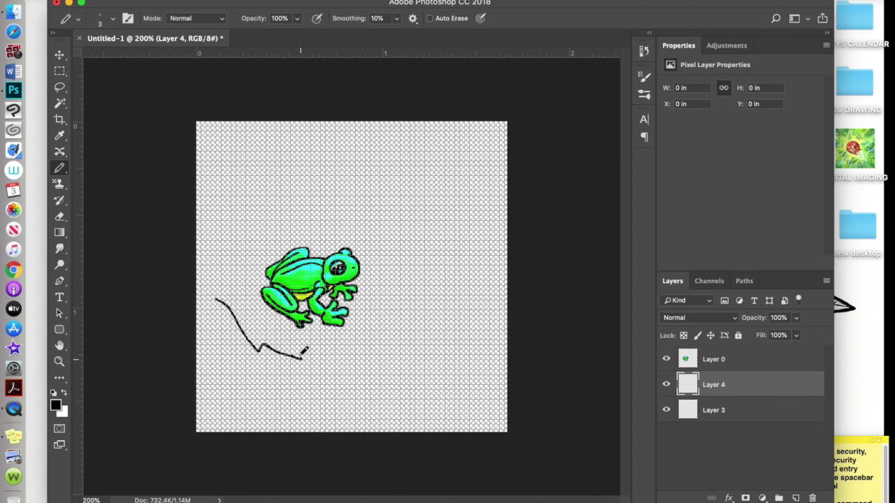
mouse_move(402, 367)
left_mouse_down()
mouse_move(404, 310)
mouse_move(394, 284)
mouse_move(298, 233)
mouse_move(201, 294)
left_mouse_up()
left_click_drag(323, 297, 397, 370)
left_click_drag(253, 287, 283, 352)
left_click_drag(294, 325, 322, 356)
left_click_drag(344, 318, 374, 354)
mouse_move(250, 284)
left_mouse_down()
mouse_move(284, 237)
mouse_move(339, 237)
left_mouse_up()
mouse_move(360, 277)
left_mouse_down()
mouse_move(392, 272)
mouse_move(399, 301)
left_mouse_up()
mouse_move(214, 305)
left_mouse_down()
mouse_move(244, 319)
mouse_move(260, 350)
mouse_move(291, 357)
mouse_move(351, 349)
mouse_move(395, 370)
left_mouse_up()
- Draw a second leaf with veins hanging down from the stem into the canvas's lower-left corner
mouse_move(213, 301)
left_mouse_down()
mouse_move(202, 311)
mouse_move(287, 427)
left_mouse_up()
left_click_drag(206, 323, 206, 430)
left_click_drag(209, 346, 236, 364)
mouse_move(208, 360)
left_mouse_down()
mouse_move(197, 392)
mouse_move(239, 430)
left_mouse_up()
left_click_drag(223, 398, 286, 426)
left_click_drag(214, 313, 293, 429)
- Draw a curled leaf with veins arching above the frog from the left edge of the canvas
mouse_move(199, 285)
left_mouse_down()
mouse_move(303, 173)
mouse_move(398, 184)
left_mouse_up()
left_click_drag(398, 184, 264, 237)
left_click_drag(208, 274, 392, 183)
mouse_move(202, 277)
left_mouse_down()
mouse_move(230, 231)
mouse_move(280, 203)
left_mouse_up()
left_click_drag(271, 184, 355, 183)
left_click_drag(218, 238, 260, 223)
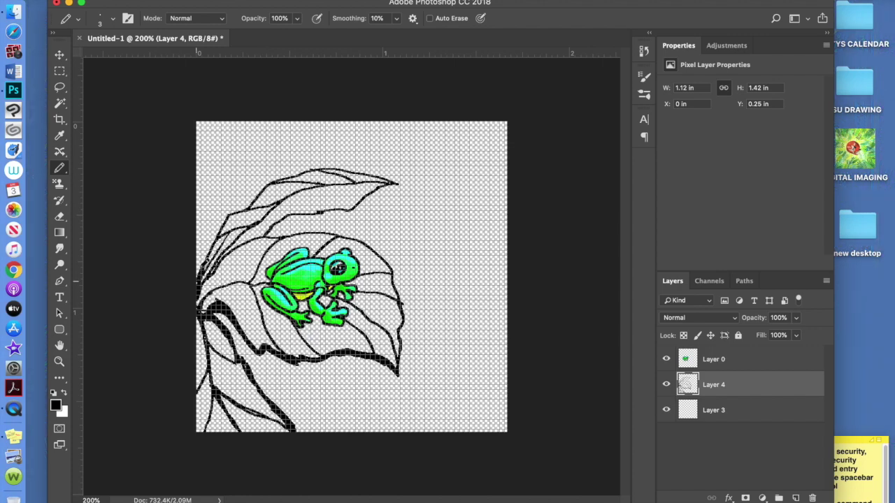
- Fill the upper leaf's underside with black and draw water drops at the leaf tips and on the large leaf
mouse_move(220, 269)
left_mouse_down()
mouse_move(308, 196)
mouse_move(390, 176)
mouse_move(399, 212)
left_mouse_up()
left_click_drag(397, 372, 398, 396)
left_click_drag(396, 412, 400, 417)
mouse_move(372, 311)
left_mouse_down()
mouse_move(382, 312)
mouse_move(377, 323)
left_mouse_up()
left_click_drag(281, 329, 287, 334)
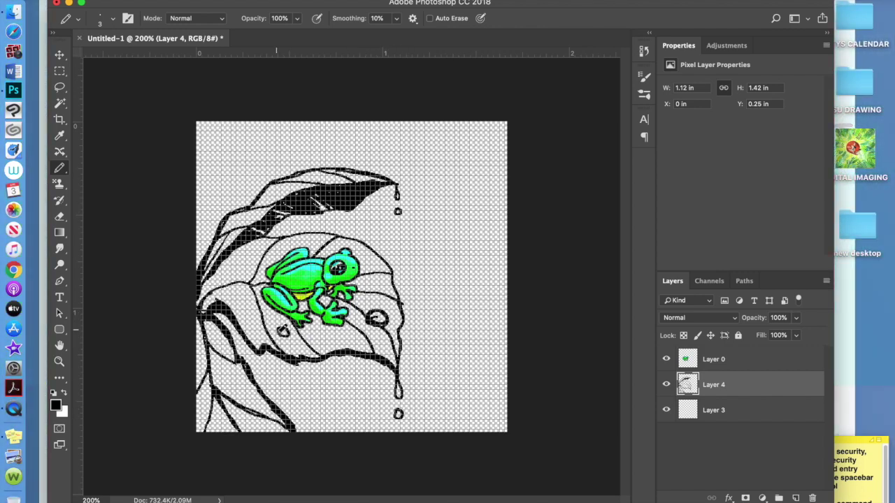
- Add a layer beneath the leaf drawing and draw plants along the canvas's left edge and hill lines extending to the right
left_click(795, 498, "super")
left_click_drag(214, 218, 214, 244)
left_click_drag(207, 123, 206, 139)
mouse_move(210, 210)
left_mouse_down()
mouse_move(199, 191)
mouse_move(252, 205)
left_mouse_up()
left_click_drag(287, 217, 507, 279)
left_click_drag(409, 255, 507, 258)
- Draw the outlines of jagged background leaves in the lower-right part of the canvas
left_click_drag(507, 344, 412, 352)
left_click_drag(364, 372, 292, 385)
mouse_move(409, 372)
left_mouse_down()
mouse_move(507, 423)
mouse_move(407, 412)
mouse_move(384, 432)
left_mouse_up()
key("e")
left_click(59, 169)
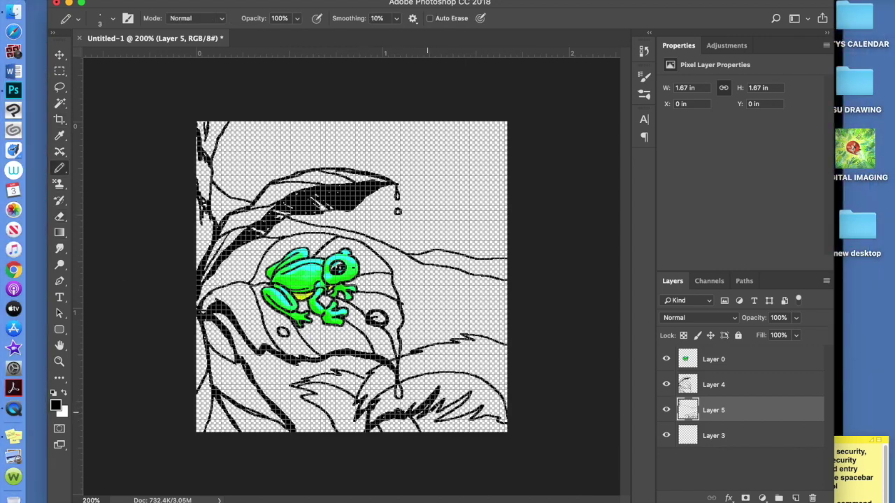
- Add veins and black shadow strokes to the background leaves in the lower-right part of the canvas
left_click_drag(443, 423, 507, 424)
left_click_drag(303, 403, 332, 433)
mouse_move(320, 378)
left_mouse_down()
mouse_move(350, 397)
mouse_move(367, 393)
left_mouse_up()
left_click_drag(421, 352, 463, 372)
left_click_drag(470, 341, 498, 381)
left_click_drag(420, 349, 398, 361)
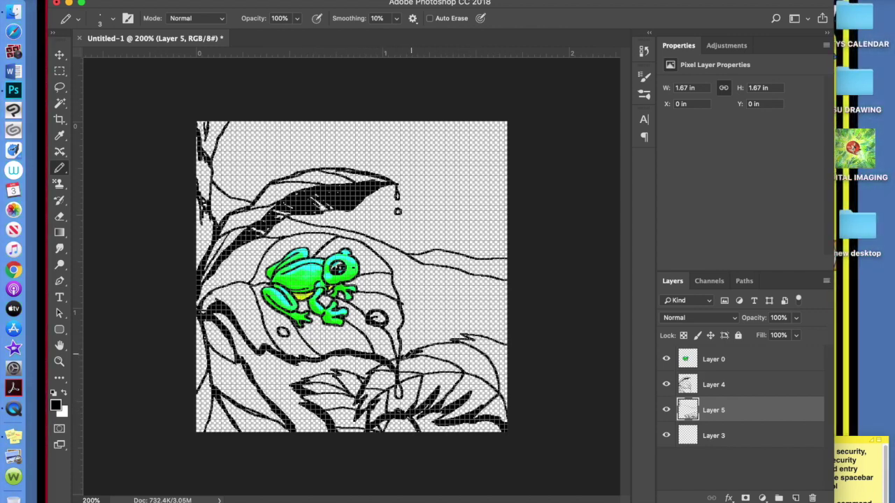
- Thicken the upper edge of the background leaves and draw dark grass strokes between them and the lower-left leaf
left_click(59, 168)
left_click_drag(467, 334, 492, 338)
left_click_drag(416, 420, 435, 430)
mouse_move(279, 368)
left_mouse_down()
mouse_move(293, 413)
mouse_move(333, 428)
left_mouse_up()
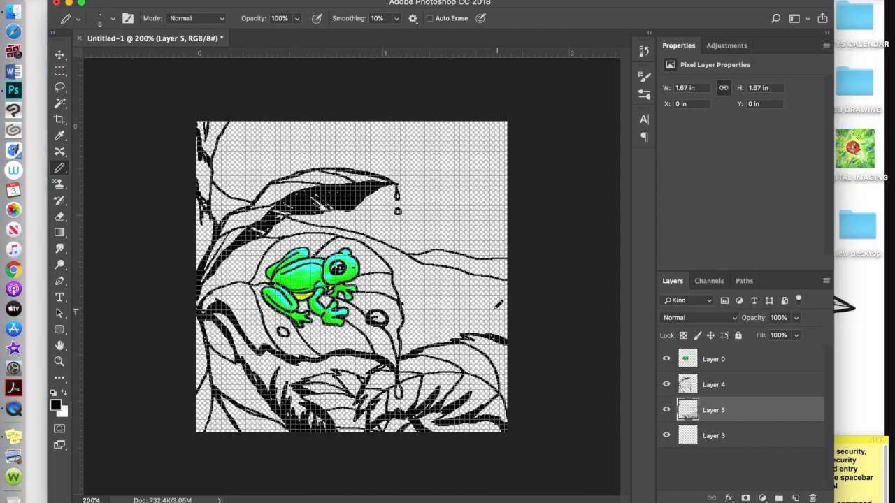
- Draw wavy cloud lines across the sky and a partly covered sun near the canvas's right edge
left_click_drag(509, 134, 305, 167)
left_click_drag(396, 184, 506, 179)
mouse_move(506, 203)
left_mouse_down()
mouse_move(364, 214)
mouse_move(506, 229)
left_mouse_up()
left_click_drag(453, 182, 502, 189)
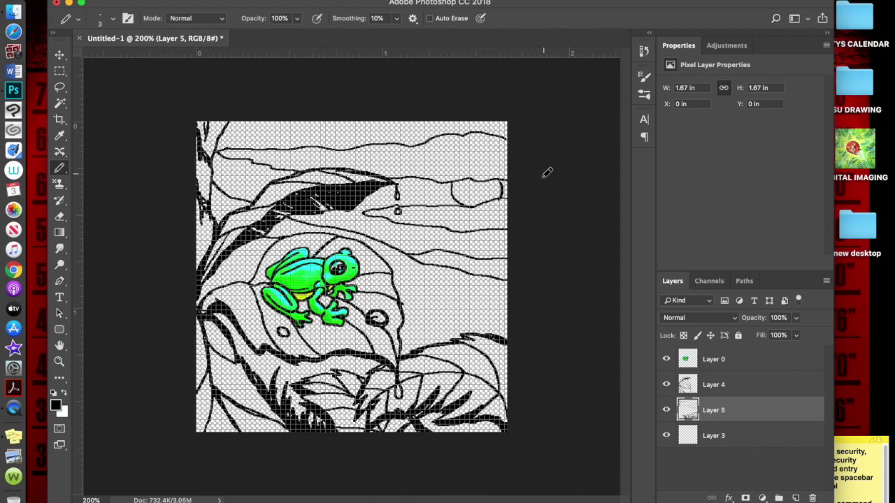
- Select the foreground leaves on Layer 4 with a rectangular selection, subtracting the empty surroundings with the Magic Wand
left_click(695, 390)
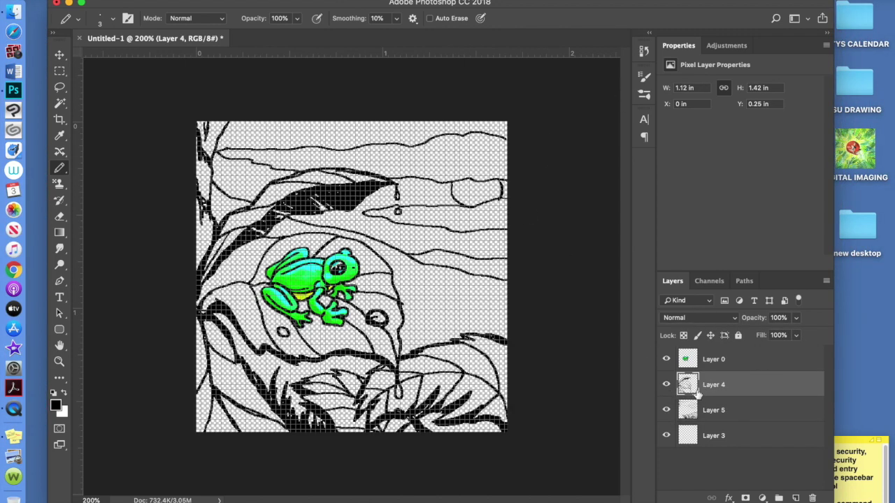
left_click(60, 70)
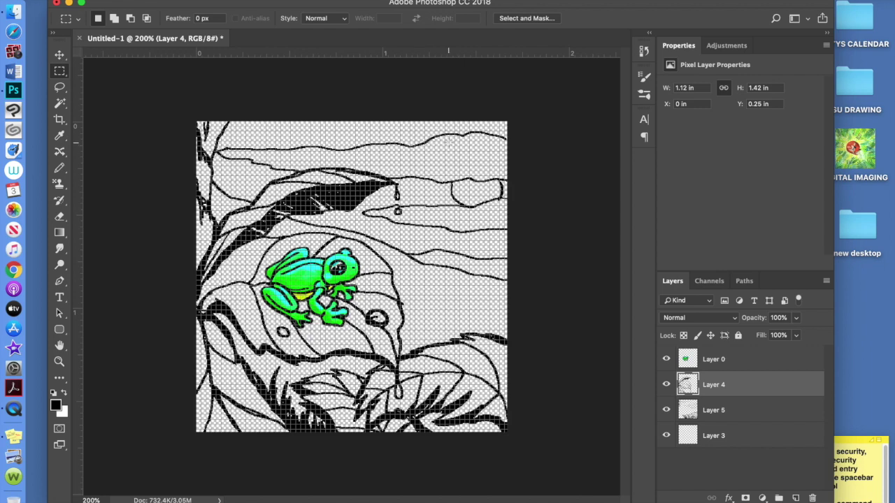
left_click_drag(427, 175, 165, 470)
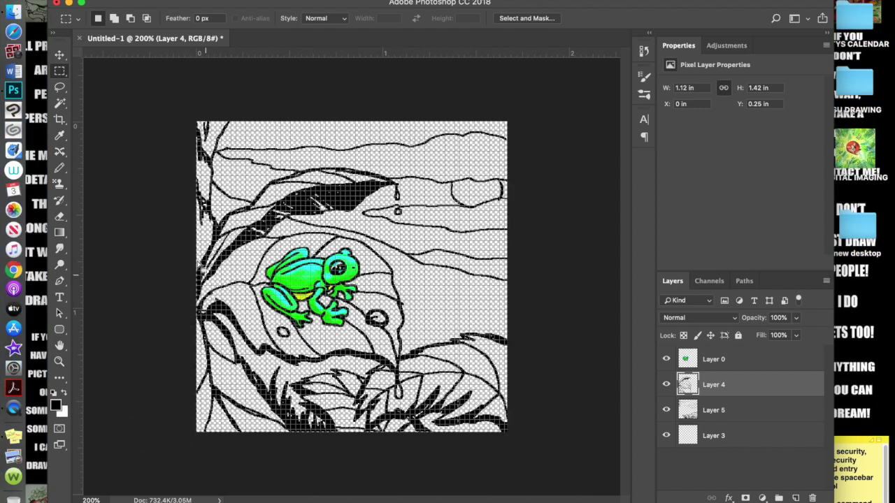
left_click(60, 103)
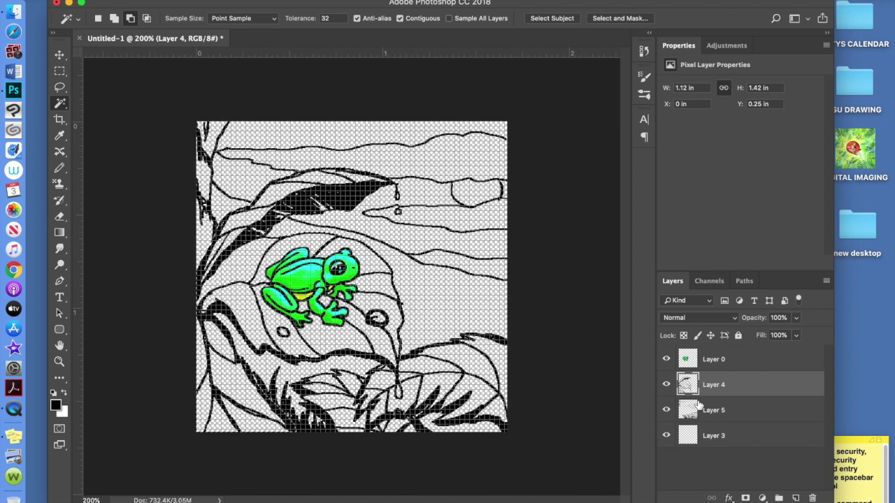
- Fill the selected leaf shapes with pink f757b9 on a new layer above Layer 4
left_click(796, 497)
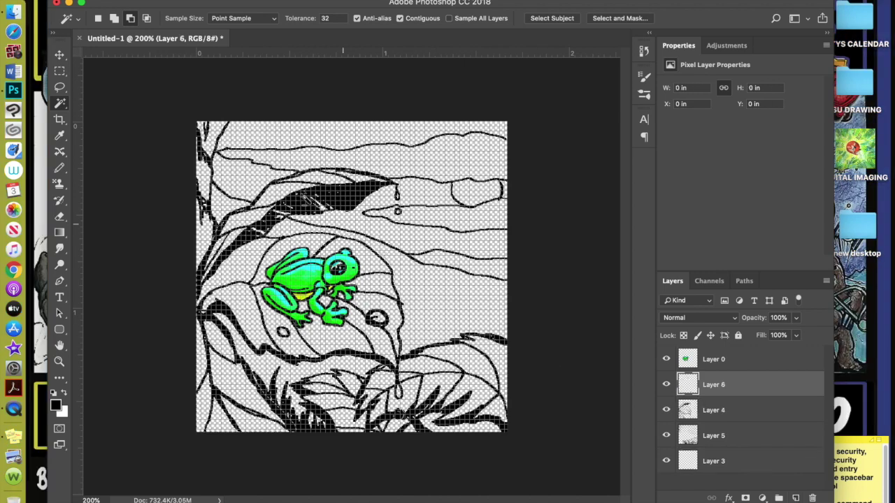
left_click(147, 0)
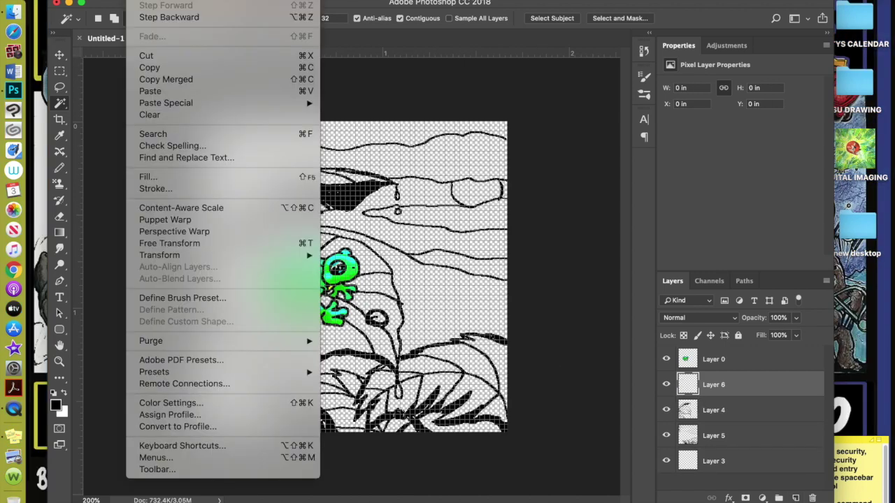
left_click(149, 177)
left_click(714, 221)
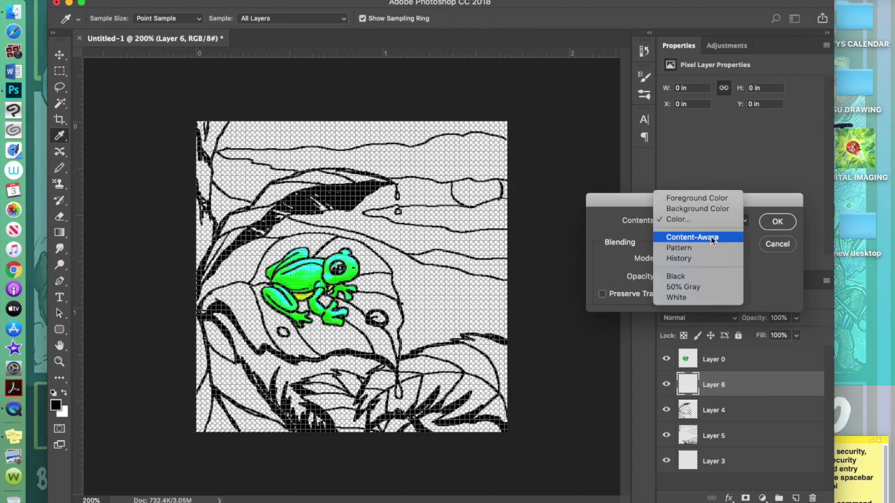
left_click(700, 221)
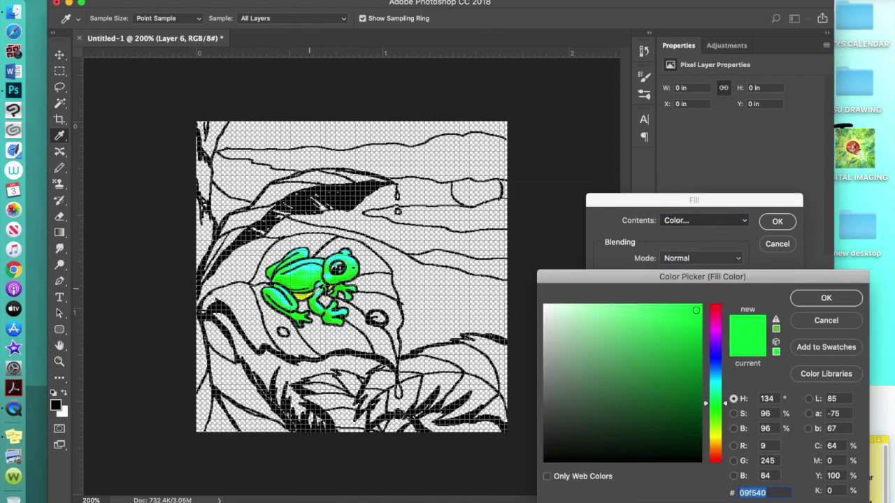
left_click(723, 344)
left_click_drag(723, 345, 722, 327)
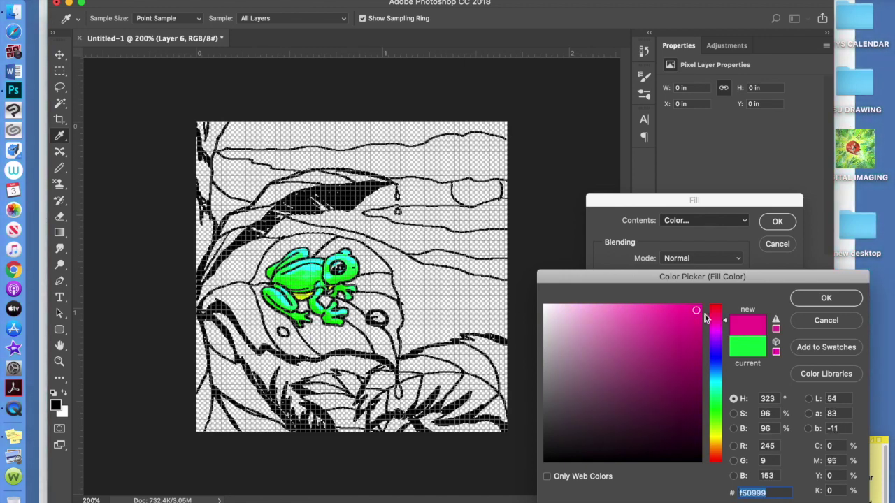
left_click(646, 309)
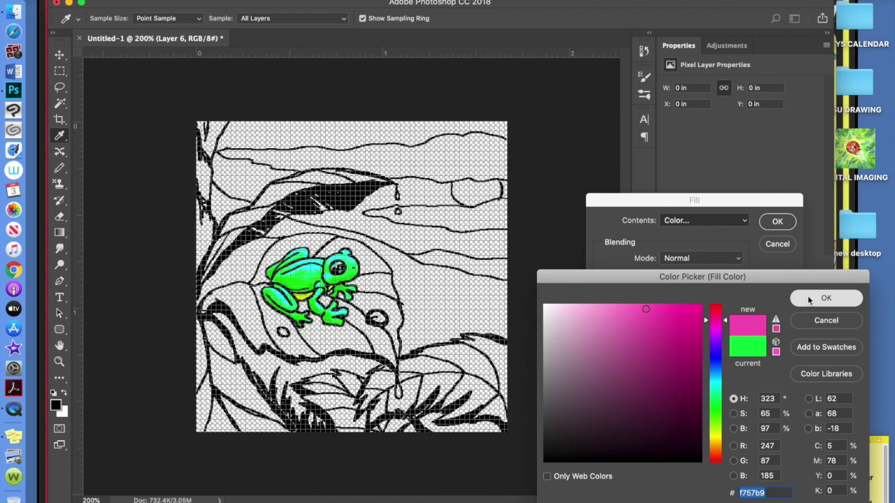
left_click(822, 299)
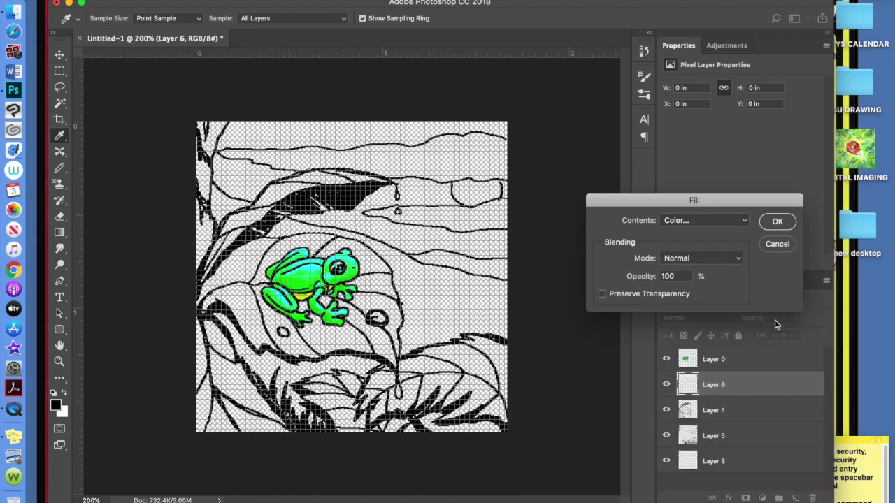
left_click(777, 222)
- Set the pink layer's blend mode to Multiply and merge it into Layer 4
left_click(716, 319)
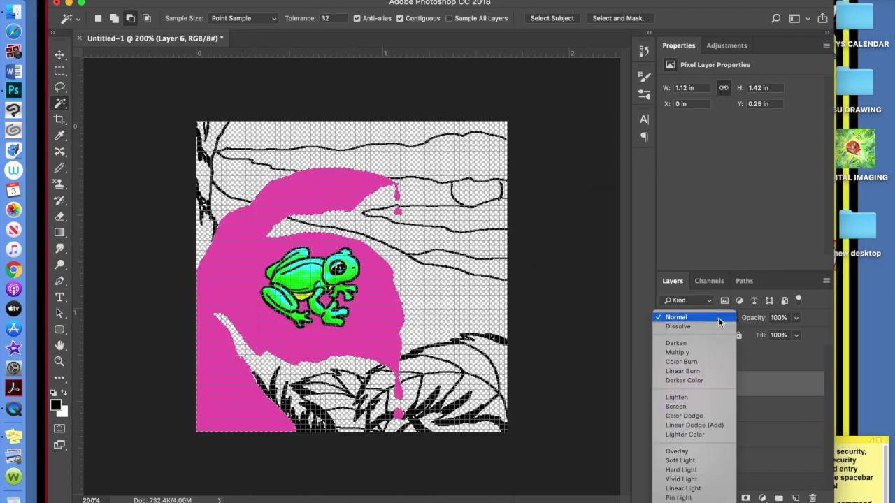
left_click(710, 353)
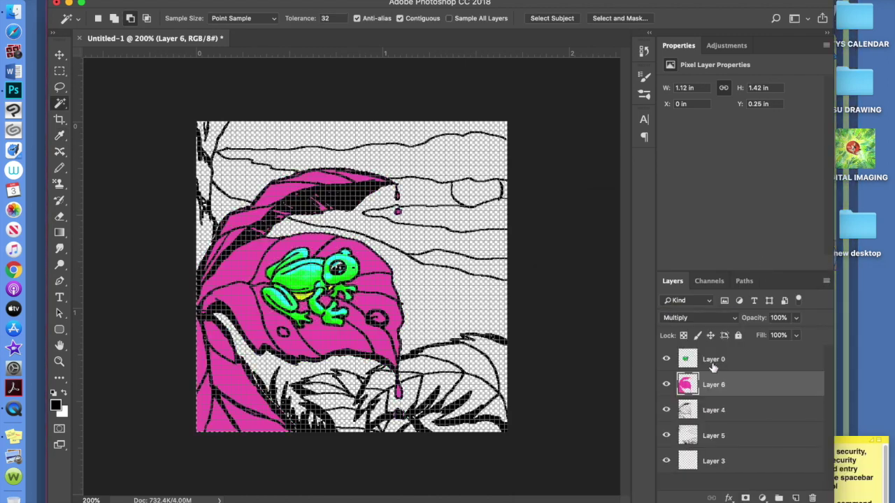
key("super+e")
- Separate the sky and hill lines from Layer 5 onto their own layer and shift them slightly
left_click(722, 410)
key("l")
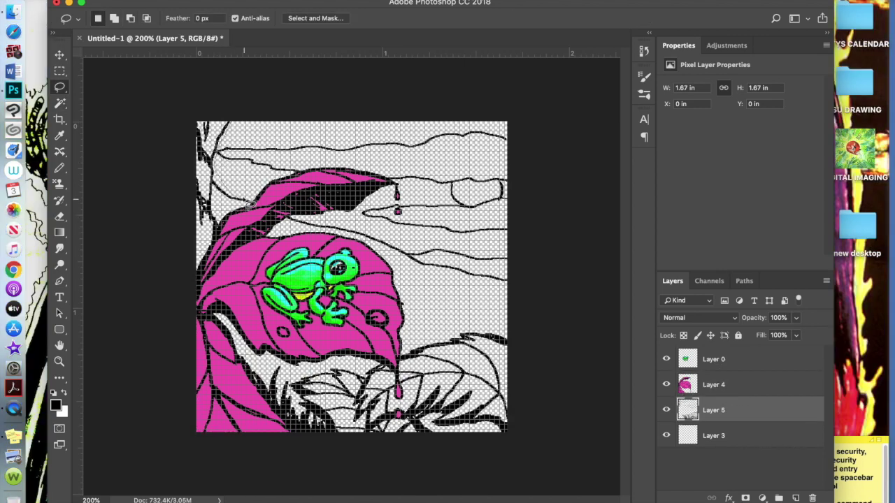
key("ctrl+j")
key("v")
mouse_move(464, 154)
left_mouse_down()
mouse_move(473, 146)
mouse_move(477, 155)
left_mouse_up()
- Select the background plants on Layer 5 with a rectangular selection, subtracting the empty area with the Magic Wand
left_click(700, 442)
key("m")
left_click_drag(510, 117, 195, 458)
key("w")
left_click(421, 193, "alt")
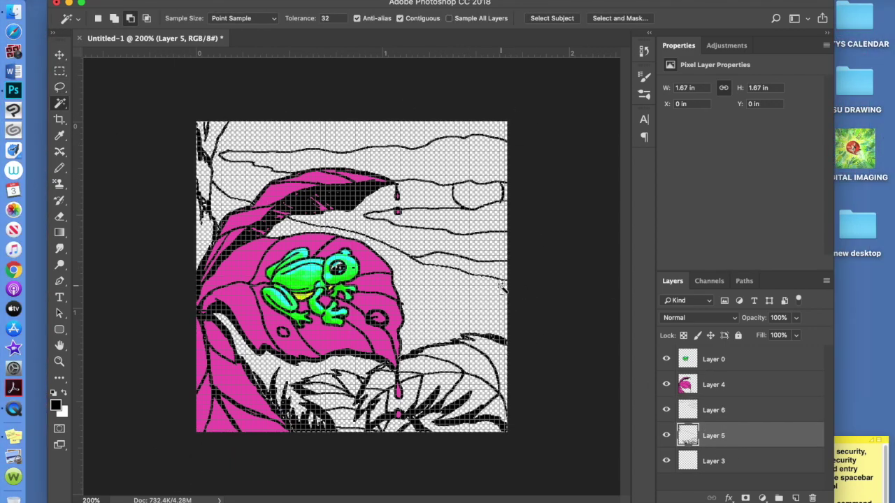
- Fill the selected background plants with turquoise on a new layer above Layer 5 and set that layer to Multiply
left_click(795, 498)
left_click(132, 2)
left_click(154, 203)
left_click(704, 221)
left_click(704, 221)
left_click_drag(717, 381, 717, 391)
left_click(678, 348)
left_click(694, 320)
left_click(726, 383)
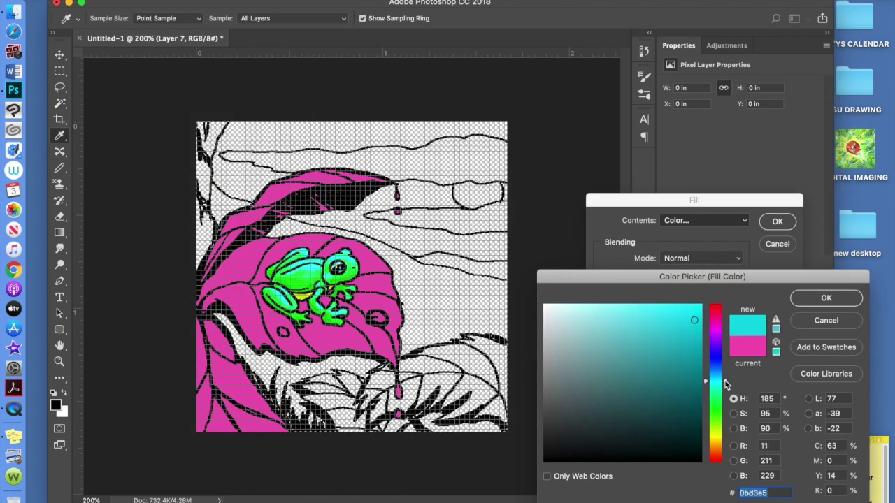
key("Return")
key("Return")
left_click(699, 318)
left_click(689, 354)
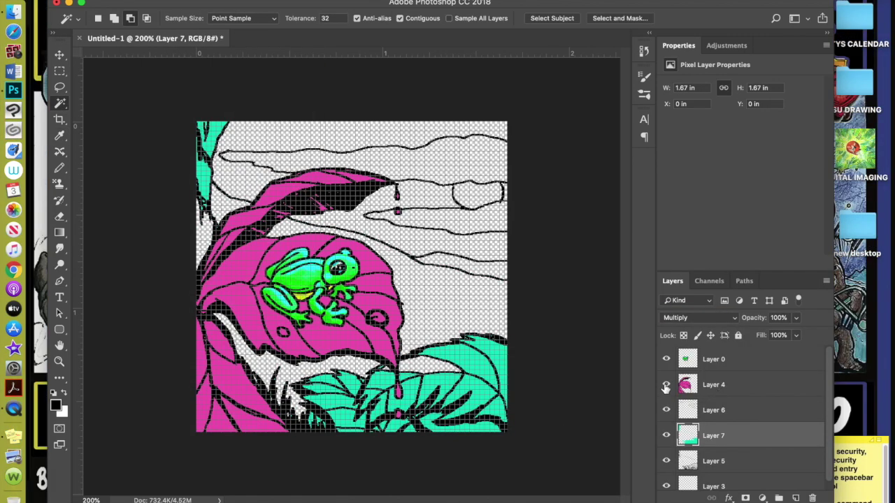
- Sample the turquoise and paint the missed spots in the background leaves and left-hand plants with the Brush tool
key("b")
left_click(424, 355, "alt")
left_click(60, 168)
left_click(98, 167)
left_click_drag(412, 360, 455, 369)
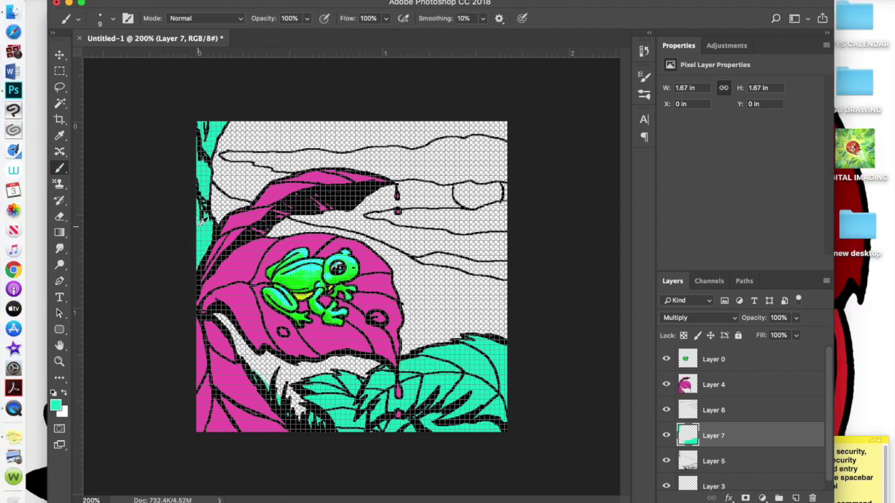
- Choose a darker teal and paint the gaps between the upper-left plants and below the large pink leaf
left_click(56, 405)
left_click(649, 362)
left_click(826, 298)
mouse_move(215, 183)
left_mouse_down()
mouse_move(219, 218)
mouse_move(248, 205)
left_mouse_up()
mouse_move(221, 318)
left_mouse_down()
mouse_move(251, 370)
mouse_move(299, 410)
mouse_move(295, 367)
mouse_move(361, 358)
left_mouse_up()
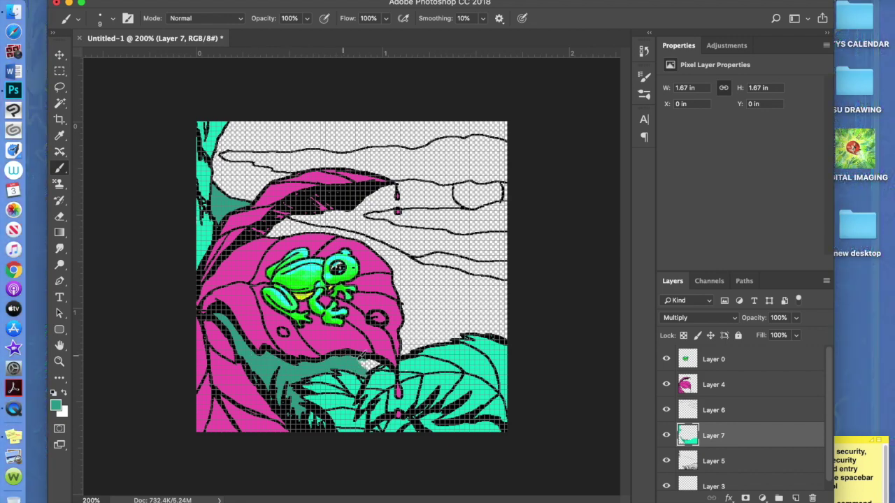
- Paint the ground between the pink leaf, the hill line and the background leaves dark teal with a larger brush, and activate the Eraser
left_click_drag(389, 257, 405, 335)
key("]")
key("]")
key("]")
mouse_move(412, 284)
left_mouse_down()
mouse_move(436, 323)
mouse_move(510, 326)
mouse_move(485, 280)
mouse_move(493, 315)
left_mouse_up()
key("e")
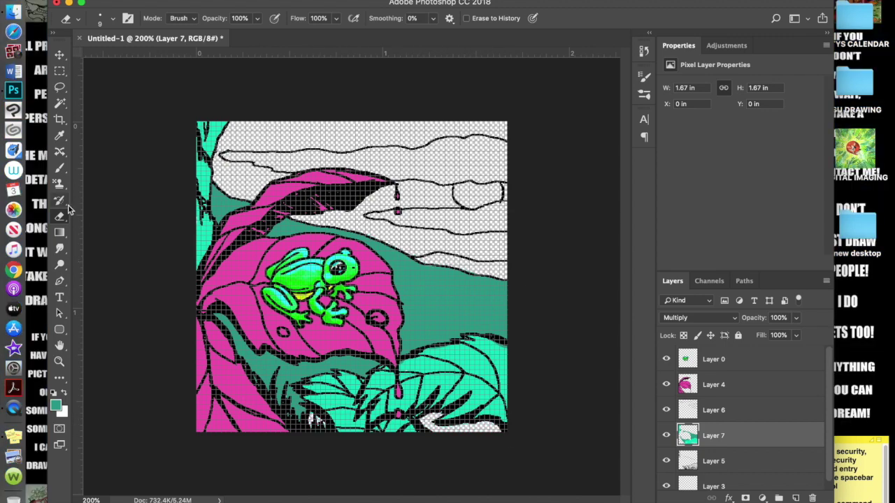
- Fill the remaining white gap among the leaves at the lower edge with dark teal using the Paint Bucket
right_click(60, 232)
left_click(105, 245)
left_click(466, 425)
left_click(59, 248)
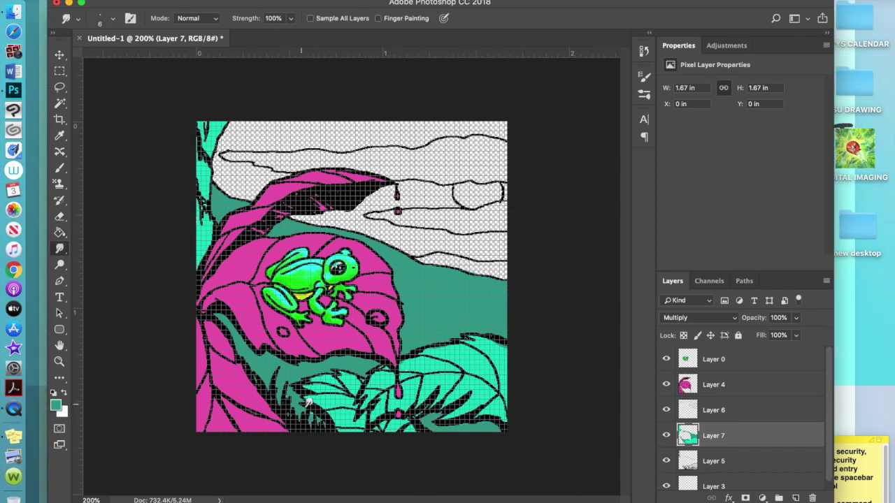
- Move Layer 6 below Layer 5 and add a new layer above it
left_click(713, 461)
left_click_drag(717, 411, 733, 470)
left_click(137, 1)
key("super+shift+n")
left_click(713, 427)
left_click(713, 454)
- Fill the new layer with yellow and set its blend mode to Multiply
left_click(136, 1)
left_click(154, 211)
left_click(703, 220)
left_click(709, 219)
left_click(715, 437)
key("Return")
key("Return")
left_click(699, 317)
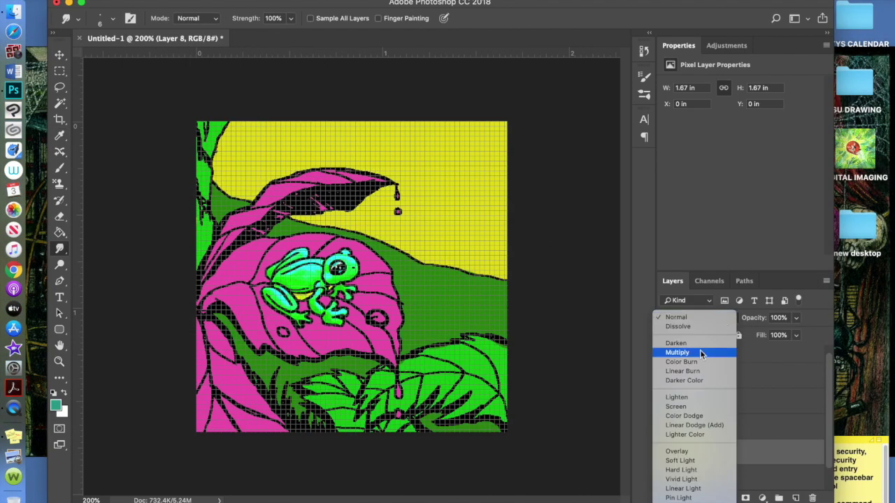
left_click(699, 352)
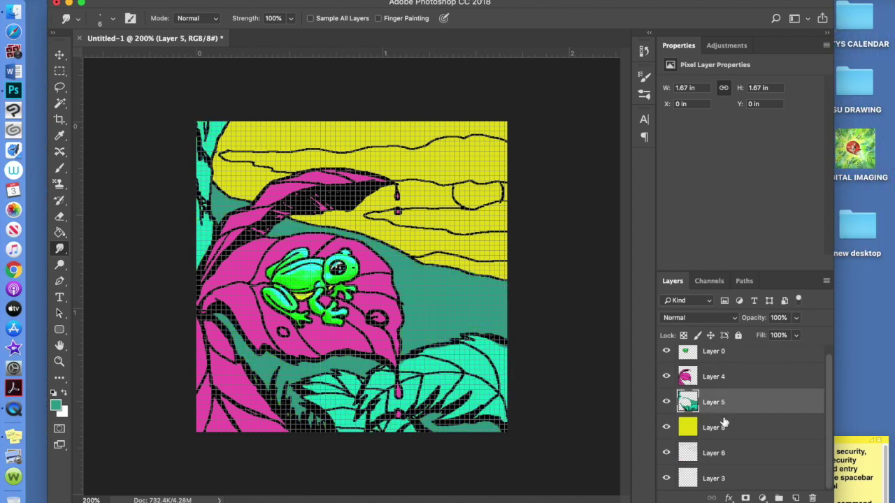
- Choose a darker orange and brush it over the narrow strip along the horizon on Layer 6
left_click(476, 157)
left_click(60, 168)
left_click(454, 257, "alt")
left_click(56, 406)
left_click(716, 443)
key("Return")
left_click_drag(419, 257, 505, 274)
left_click(60, 249)
key("super+d")
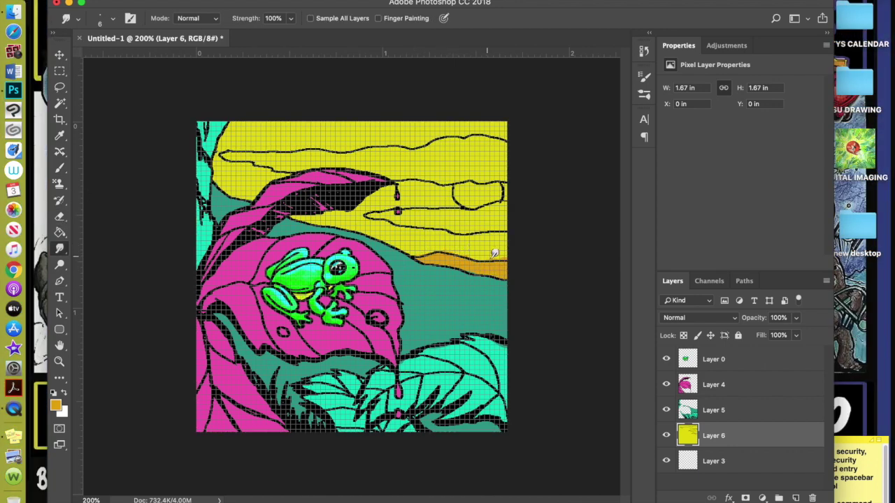
- Choose the light orange f6c073, try a brush stroke on the upper cloud and undo it
left_click(56, 406)
left_click(628, 310)
left_click(716, 447)
left_click(809, 300)
left_click_drag(432, 162, 453, 159)
key("super+z")
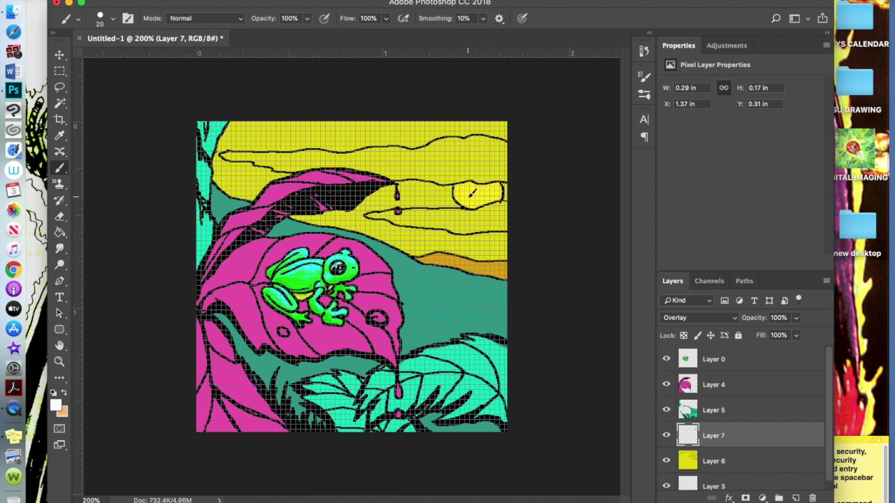
- Brush white highlights over the sun and the surrounding clouds on the Overlay layer, undoing the stroke along the horizon
left_click_drag(472, 198, 477, 200)
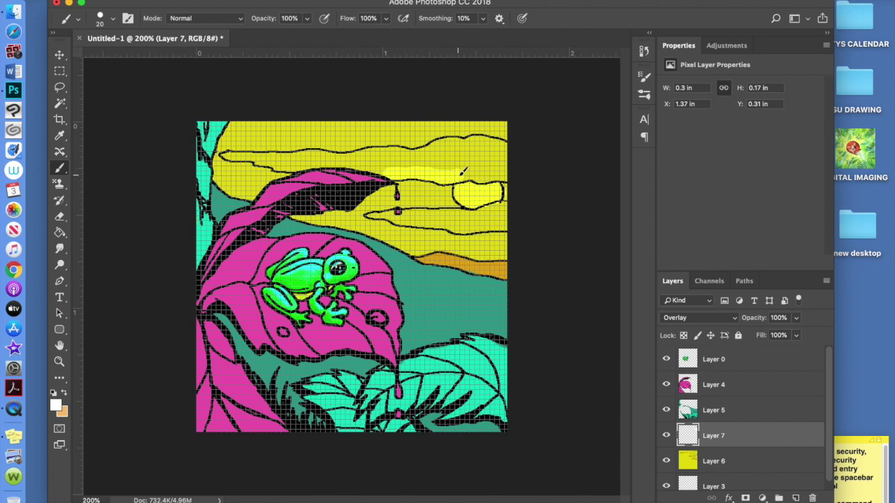
left_click_drag(462, 171, 511, 170)
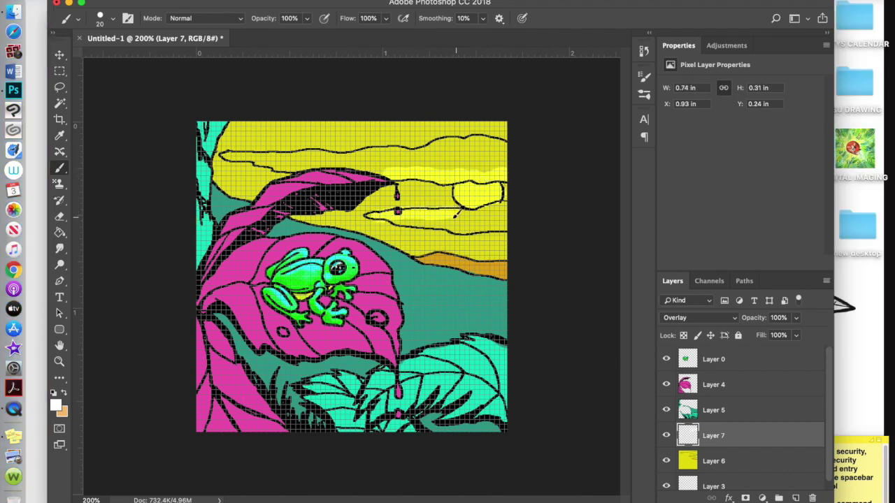
left_click_drag(486, 263, 514, 261)
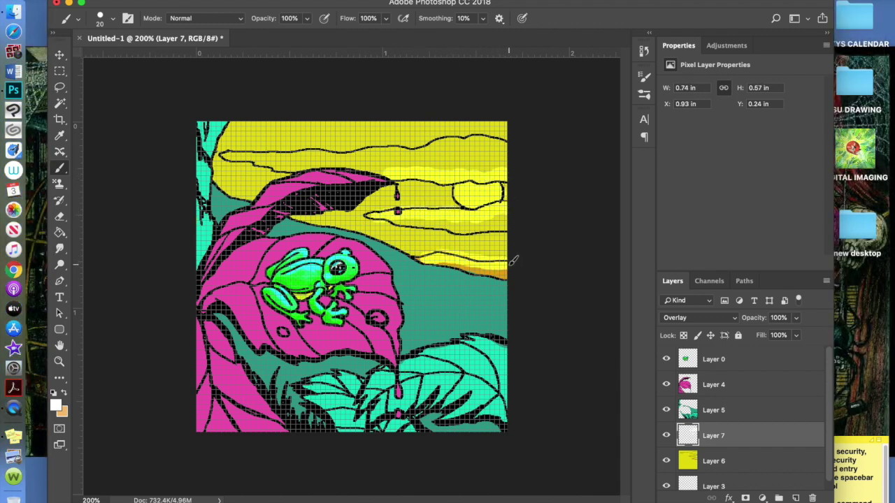
key("super+z")
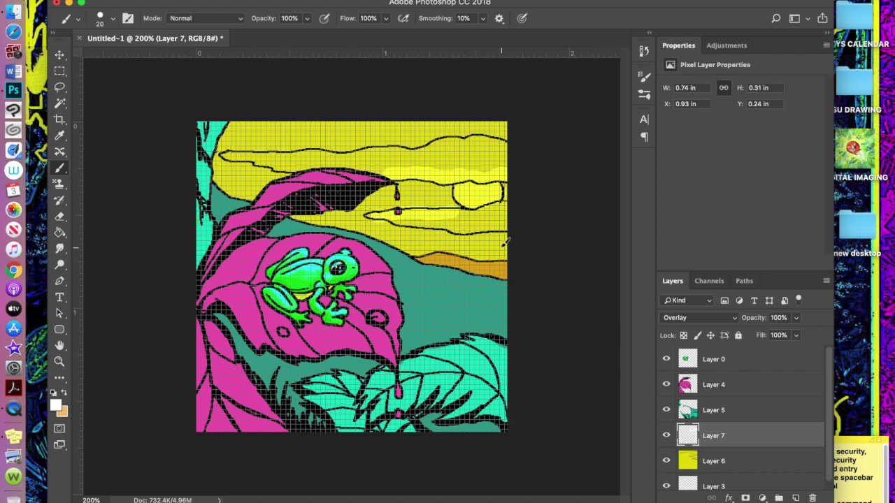
left_click(284, 168)
left_click(59, 248)
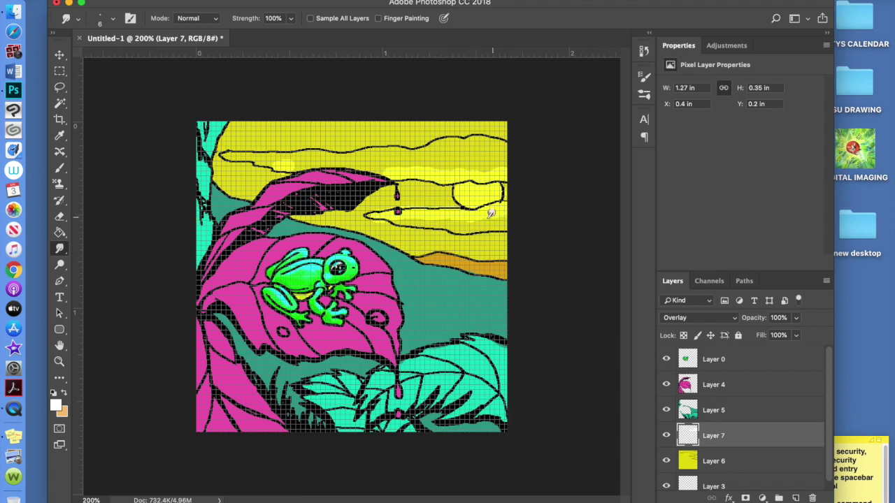
- Make the light orange the foreground colour again and change it to a more saturated orange
left_click(68, 394)
left_click(56, 405)
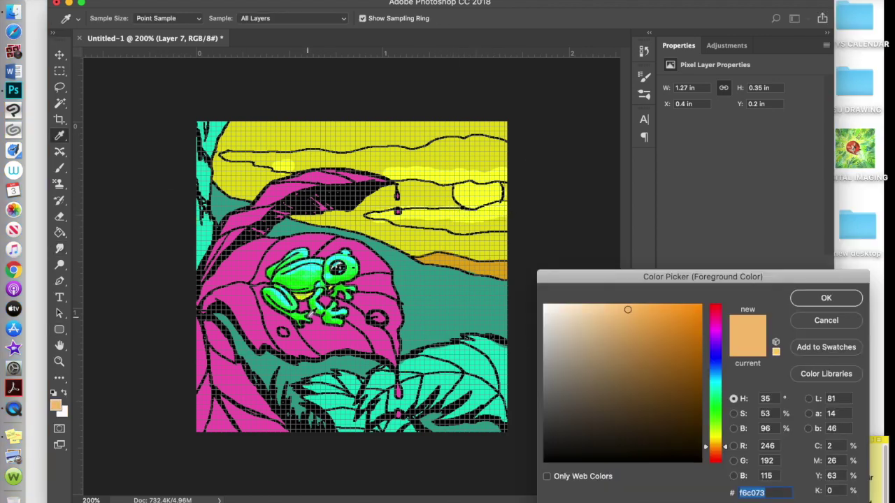
left_click(682, 317)
left_click(826, 298)
left_click(718, 320)
left_click(718, 322)
- Soften the white highlights with a Gaussian Blur of 4.0 pixels and merge them into Layer 6
left_click(305, 1)
left_click(328, 2)
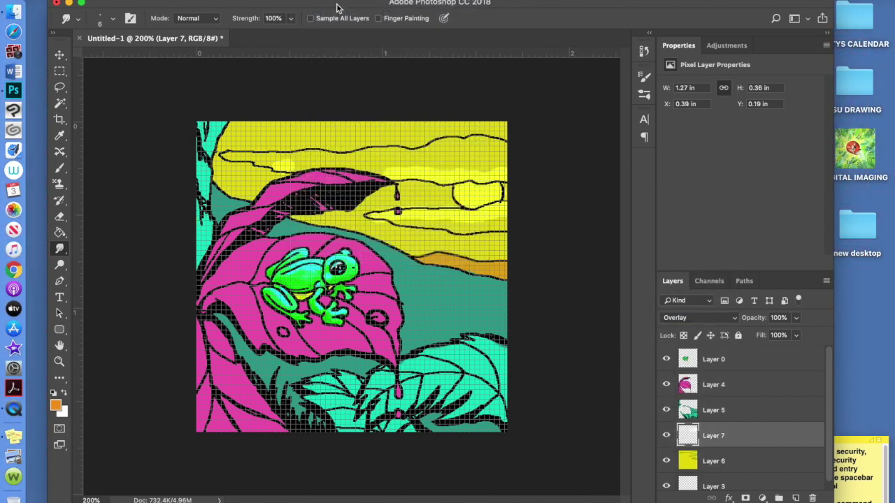
left_click(307, 6)
mouse_move(336, 128)
left_click(530, 172)
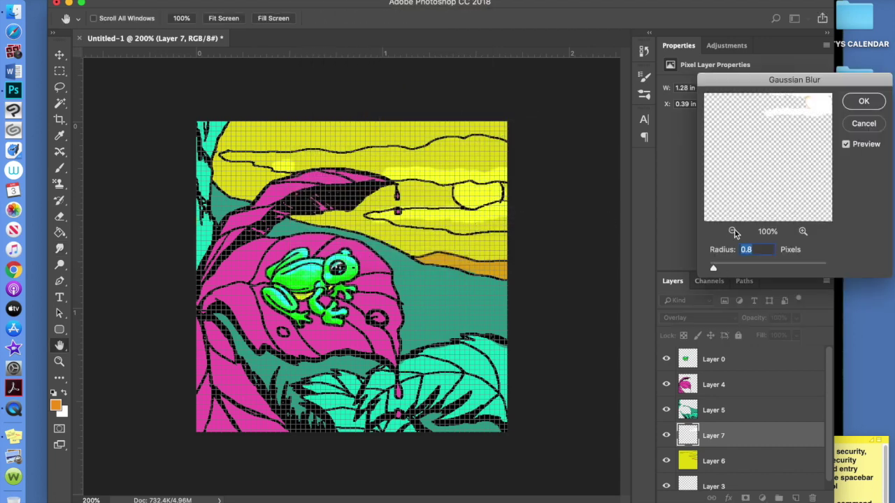
left_click_drag(715, 270, 734, 272)
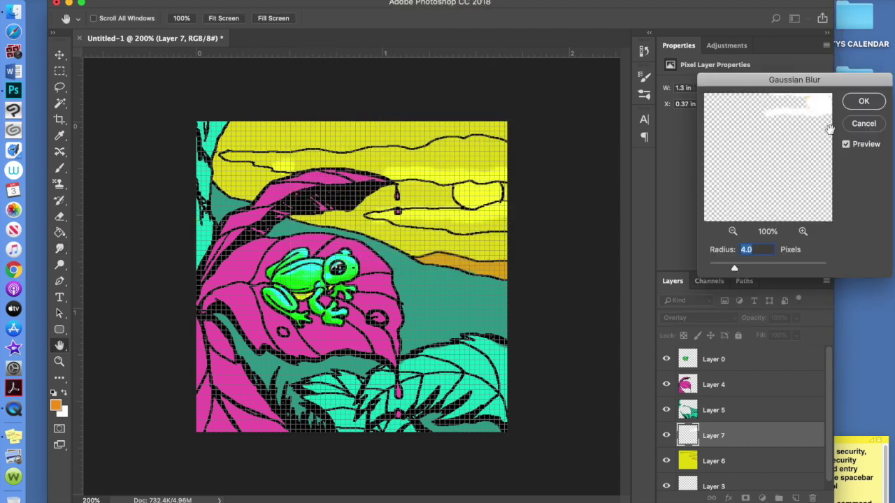
key("Return")
key("Delete")
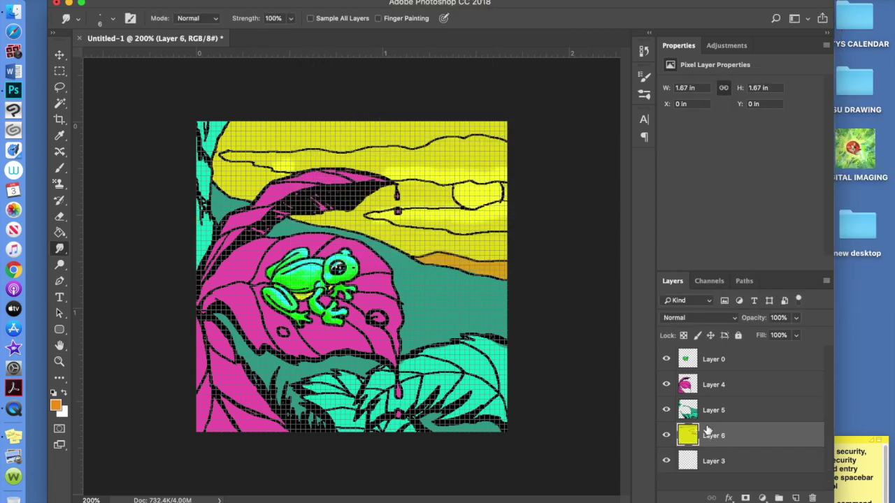
- Add a new layer in Color mode and paint the upper and lower clouds orange with the brush
left_click(796, 498)
key("b")
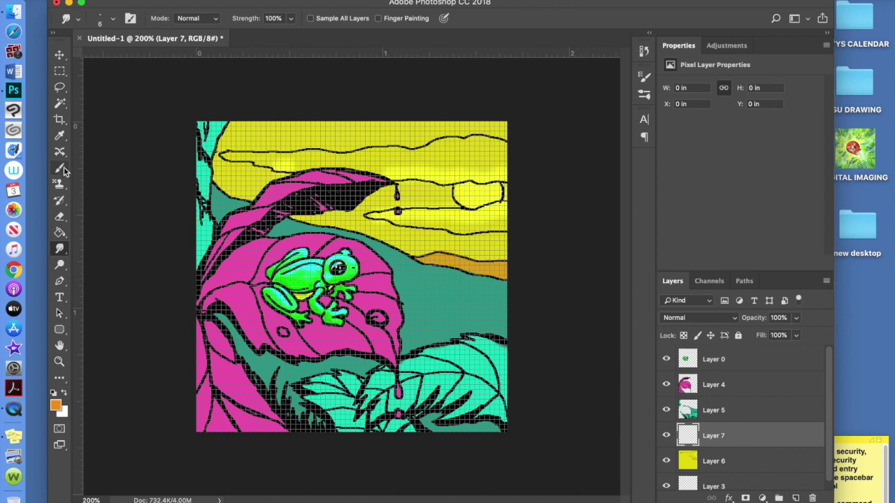
left_click(700, 317)
left_click(676, 502)
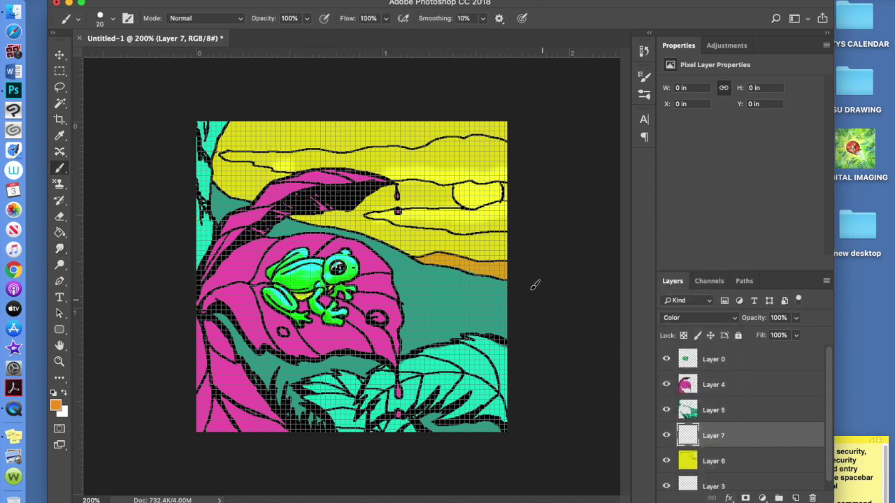
left_click_drag(228, 153, 268, 160)
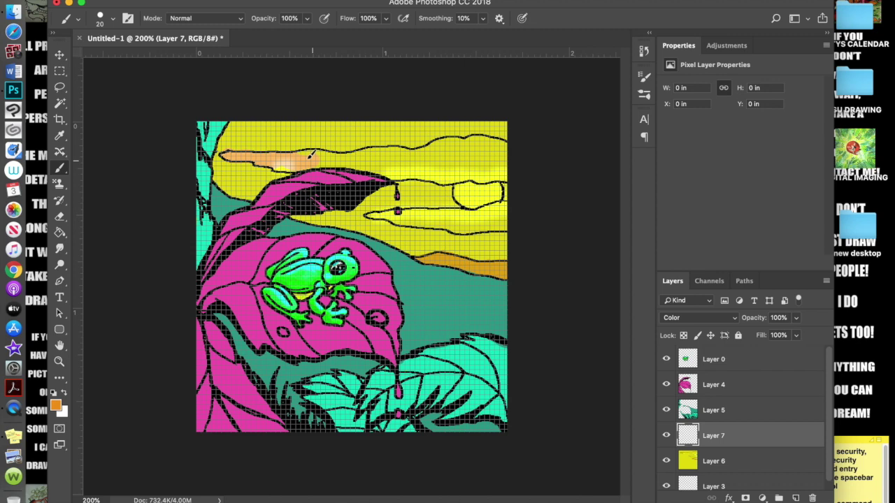
mouse_move(337, 160)
left_mouse_down()
mouse_move(379, 163)
mouse_move(365, 160)
mouse_move(402, 149)
mouse_move(393, 162)
mouse_move(425, 161)
mouse_move(433, 147)
mouse_move(482, 145)
mouse_move(443, 162)
mouse_move(498, 161)
left_mouse_up()
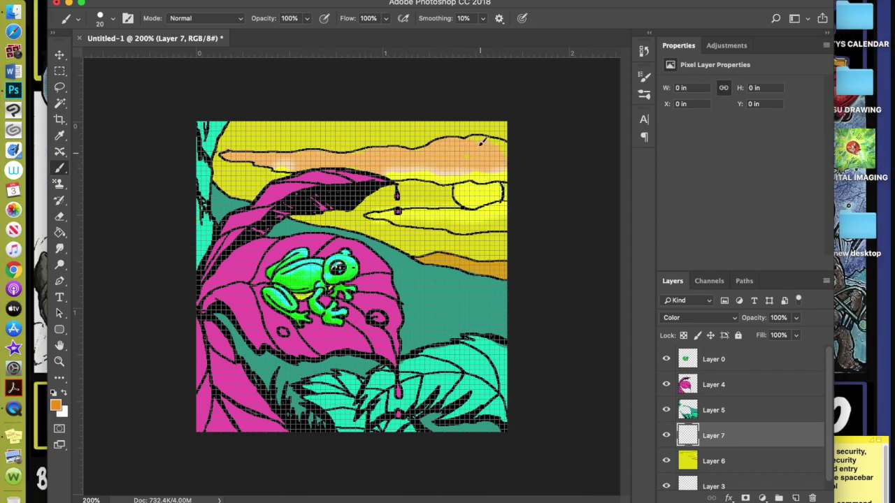
left_click_drag(369, 217, 488, 223)
left_click(60, 248)
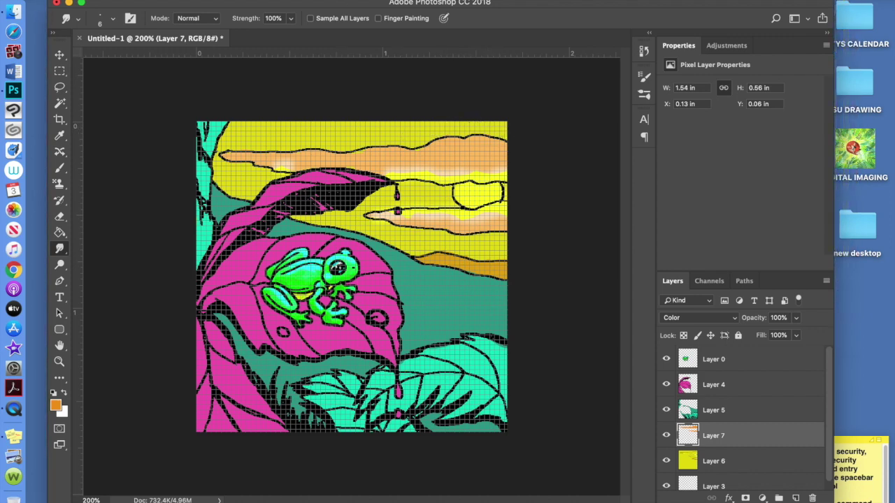
- Blur the orange cloud layer, lower its opacity to about 66% and merge it into Layer 6
left_click(299, 2)
left_click(329, 10)
left_click(797, 318)
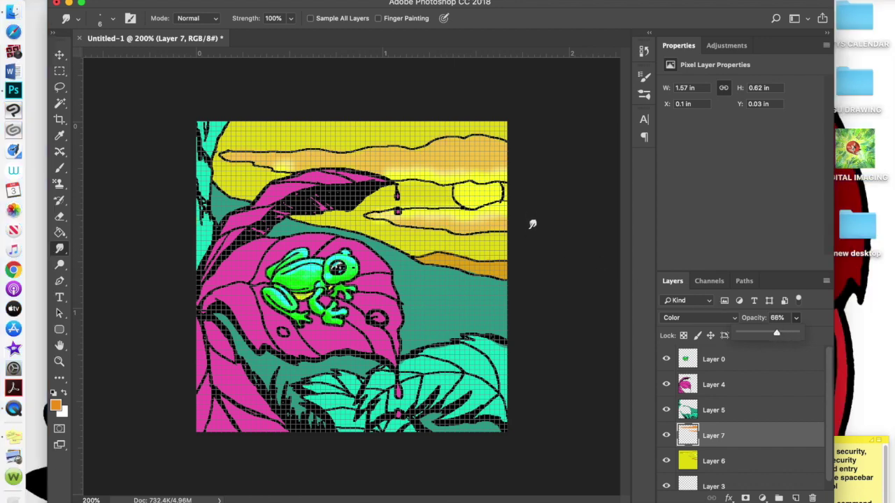
key("BackSpace")
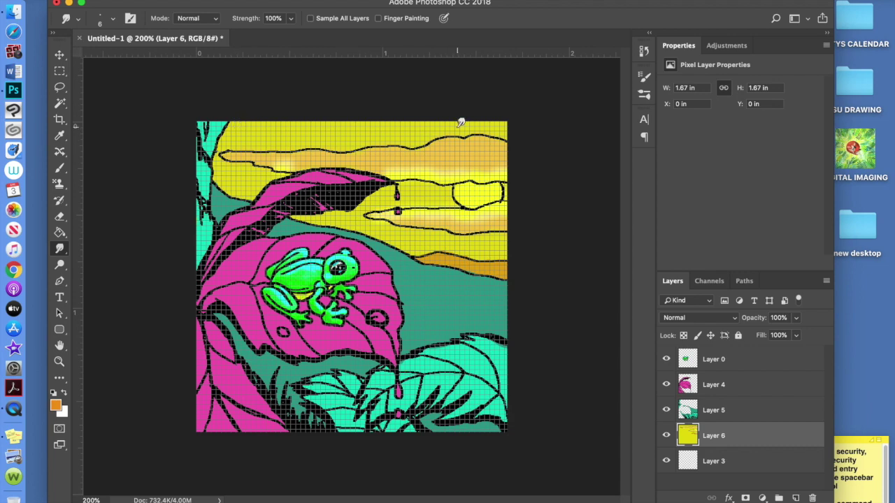
- Select the yellow sky around the clouds with the Magic Wand and add a new layer above Layer 6
key("w")
left_click(461, 163)
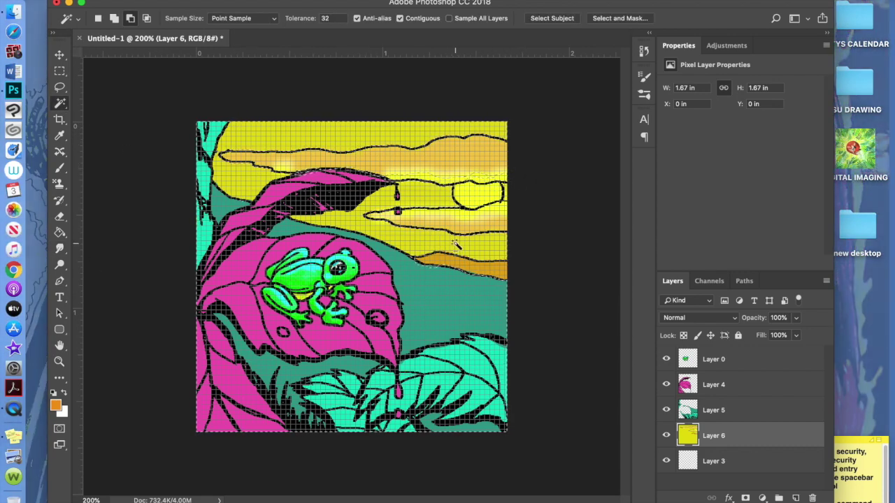
left_click(795, 498)
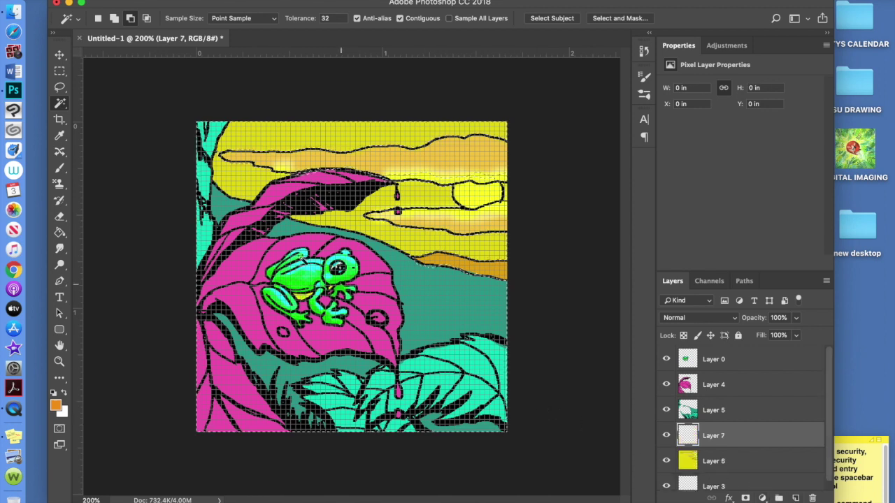
- Activate the Gradient tool and change the gradient's first colour stop to a saturated red
left_click(60, 233)
left_click(62, 217)
left_click(61, 231)
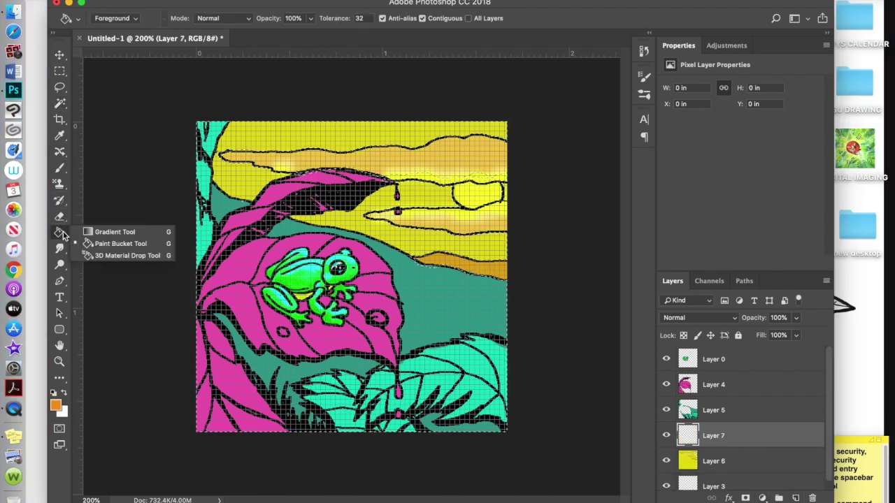
left_click(105, 232)
left_click(116, 20)
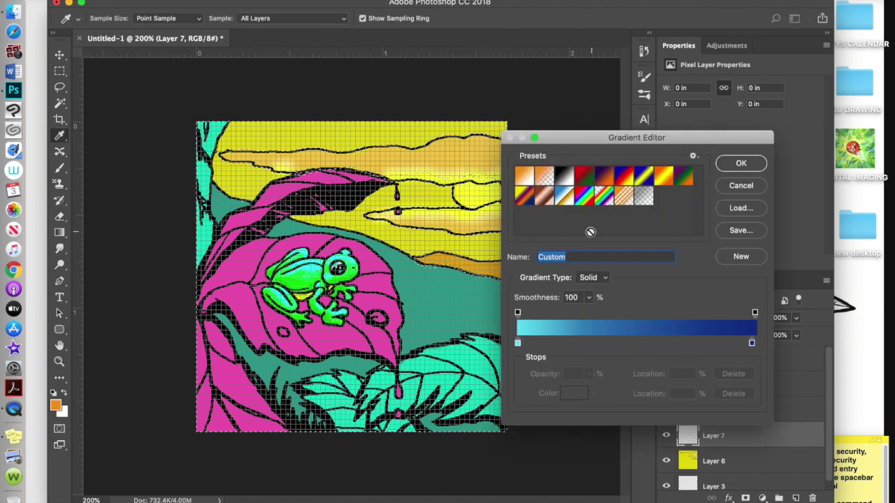
left_click(518, 343)
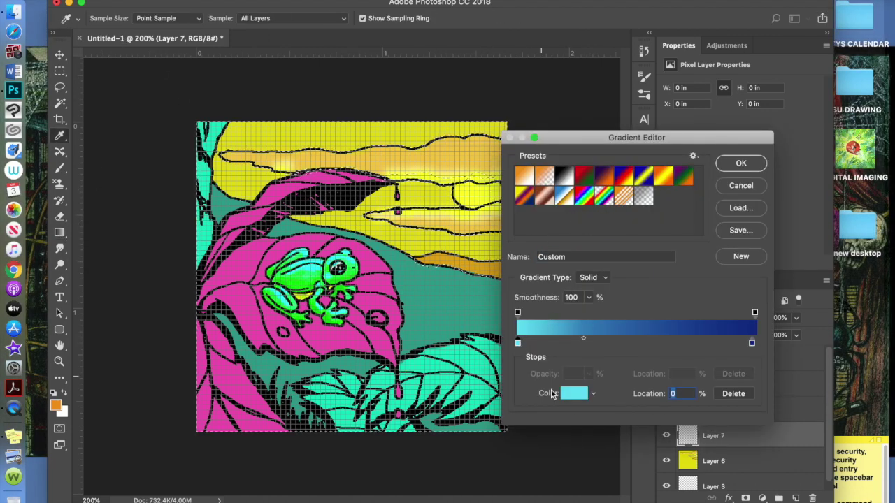
left_click(570, 395)
left_click(714, 462)
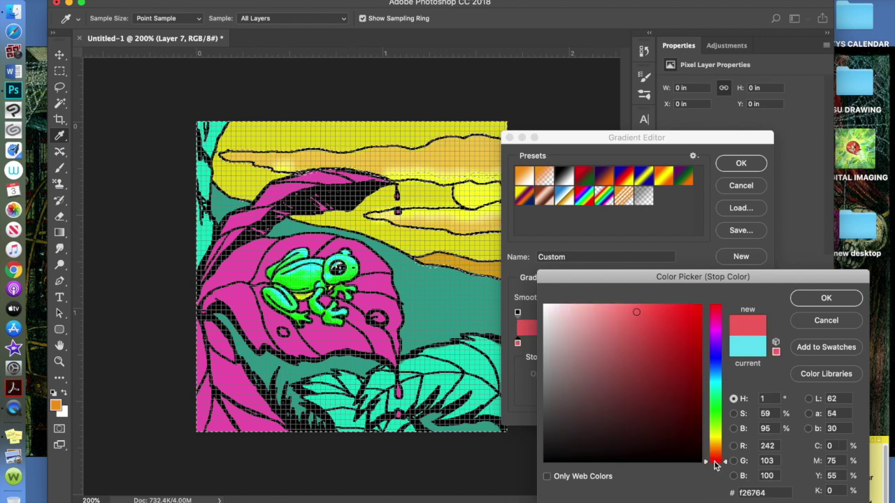
left_click(698, 311)
left_click(813, 295)
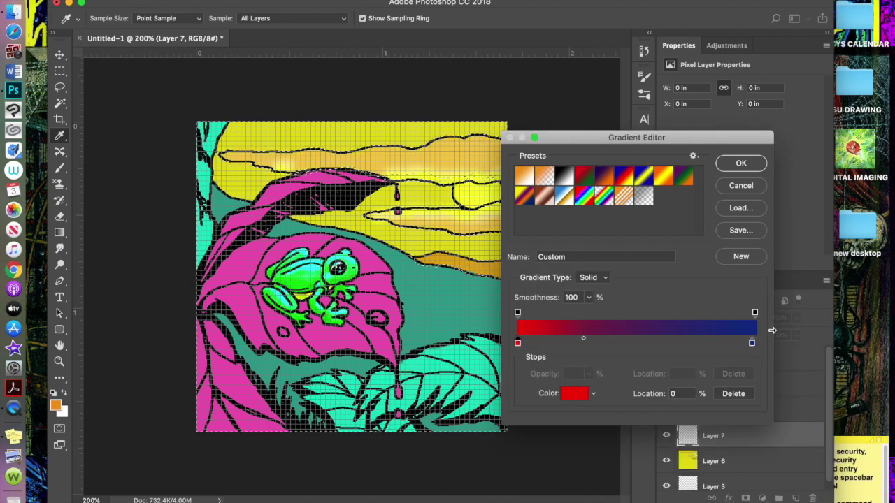
- Set the gradient's end stop to yellow sampled from the sun and add another yellow stop at 91%
left_click(752, 343)
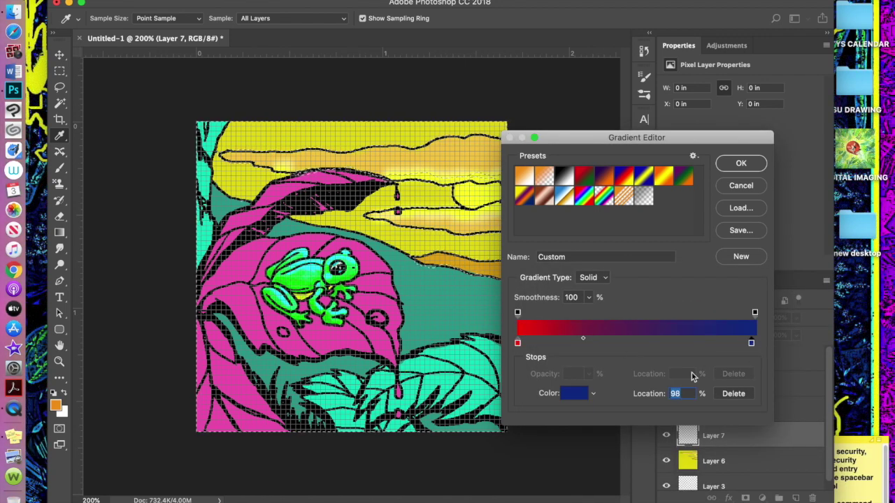
left_click(465, 196)
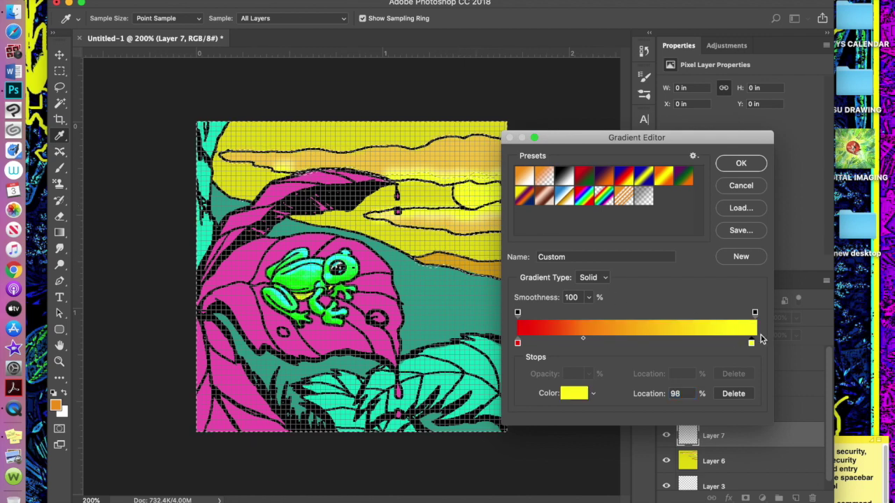
left_click_drag(580, 343, 735, 346)
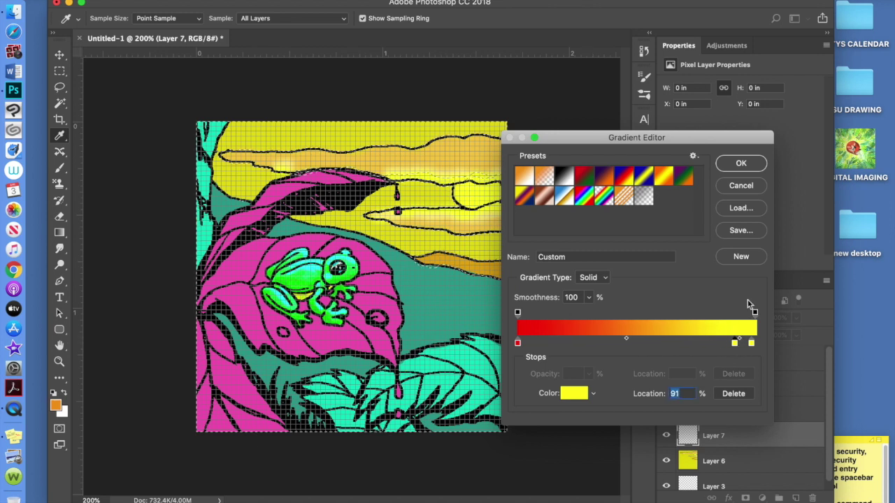
left_click(741, 165)
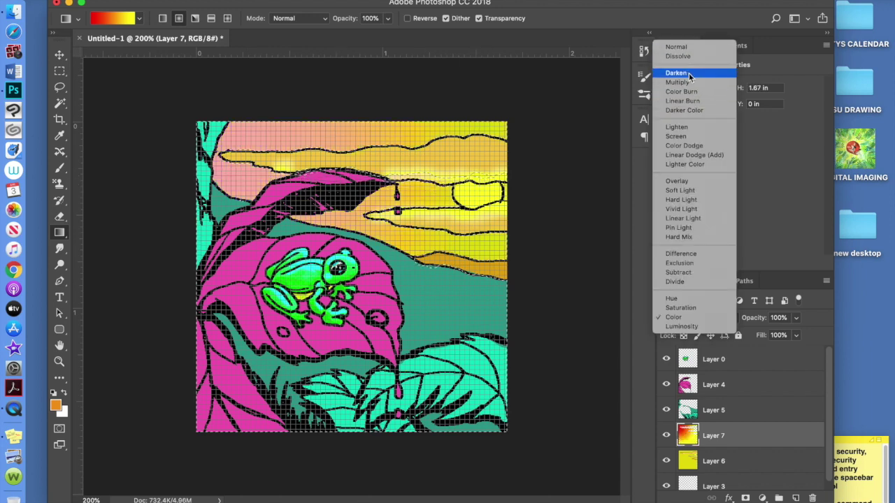
- Try Darken on the red-to-yellow sky gradient layer and set its blend mode to Multiply
left_click(696, 74)
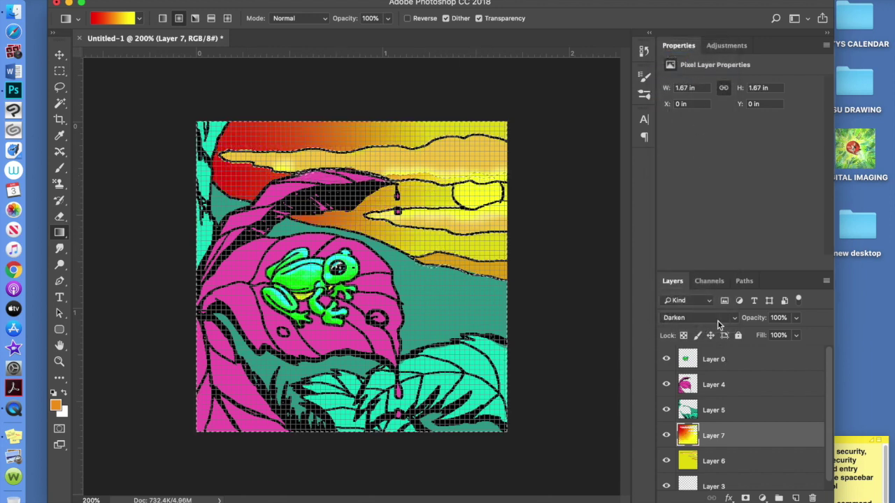
left_click(718, 320)
left_click(714, 326)
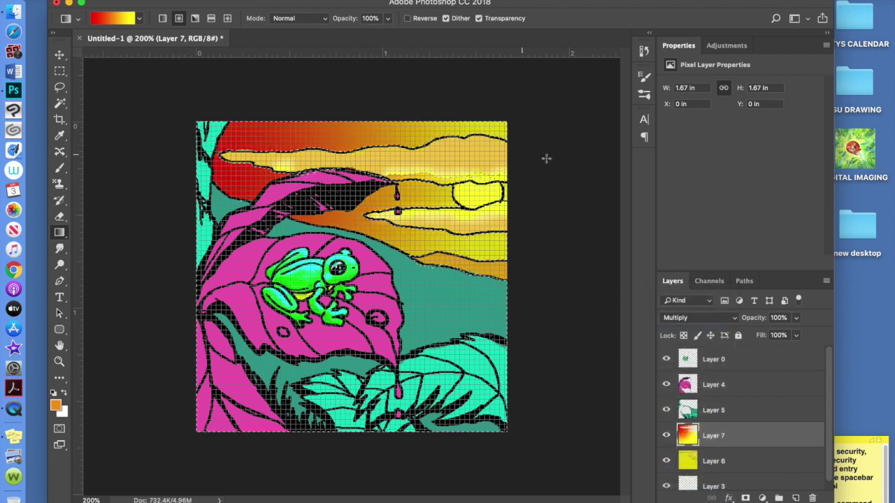
- Lower the red-to-yellow sky gradient layer's opacity to 66% and clear the active selection
left_click(796, 318)
left_click_drag(797, 334, 776, 335)
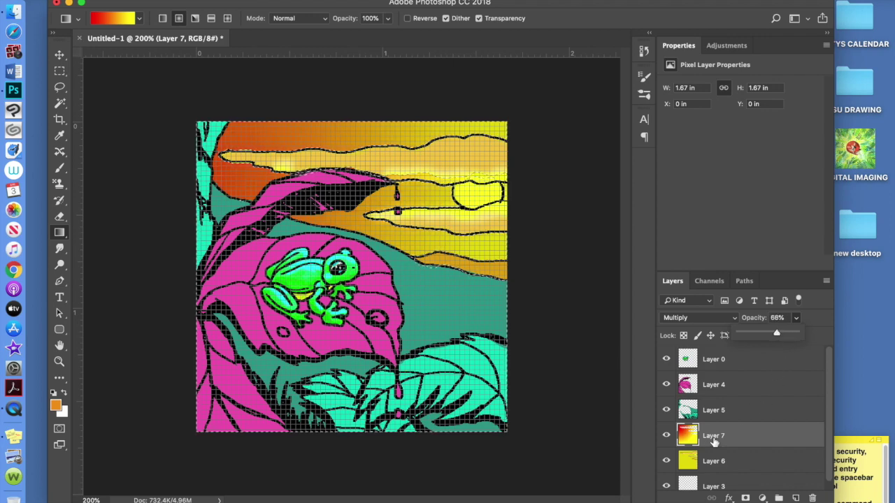
left_click(739, 442)
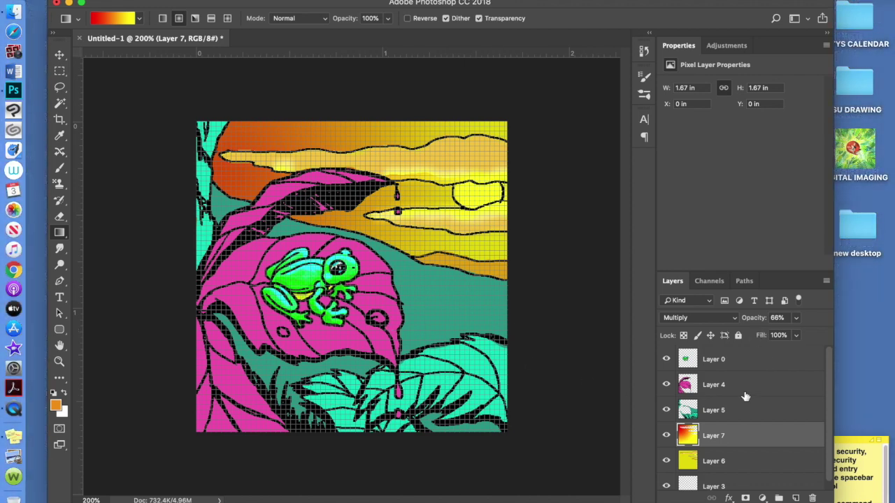
left_click(826, 284)
key("Escape")
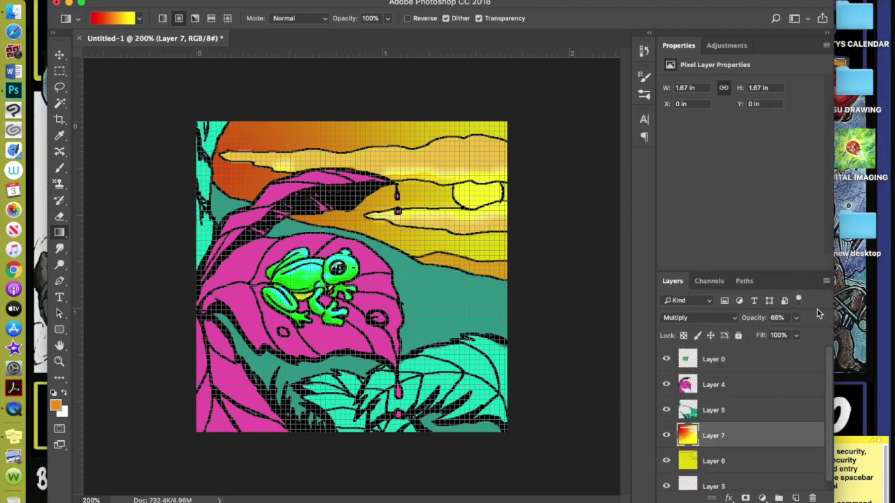
- Add a new layer directly beneath the frog's Layer 0, set its blend mode to Overlay and activate the Brush
left_click(714, 360)
left_click(666, 360)
left_click(666, 360)
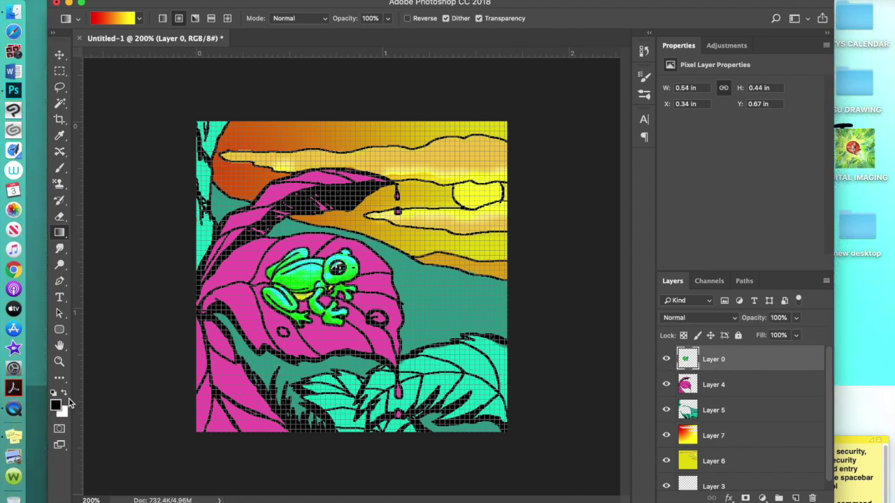
left_click(60, 169)
left_click(797, 498)
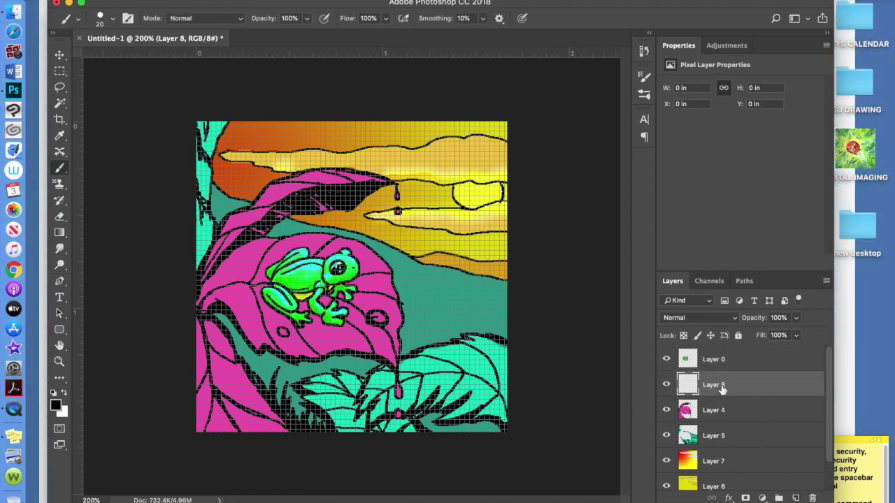
left_click(703, 318)
left_click(677, 451)
- Paint black shadows on the Overlay layer beneath the frog and along the folds and lower edges of the pink leaves
mouse_move(308, 305)
left_mouse_down()
mouse_move(276, 305)
mouse_move(262, 295)
mouse_move(295, 323)
mouse_move(311, 323)
mouse_move(324, 301)
mouse_move(359, 287)
mouse_move(347, 317)
left_mouse_up()
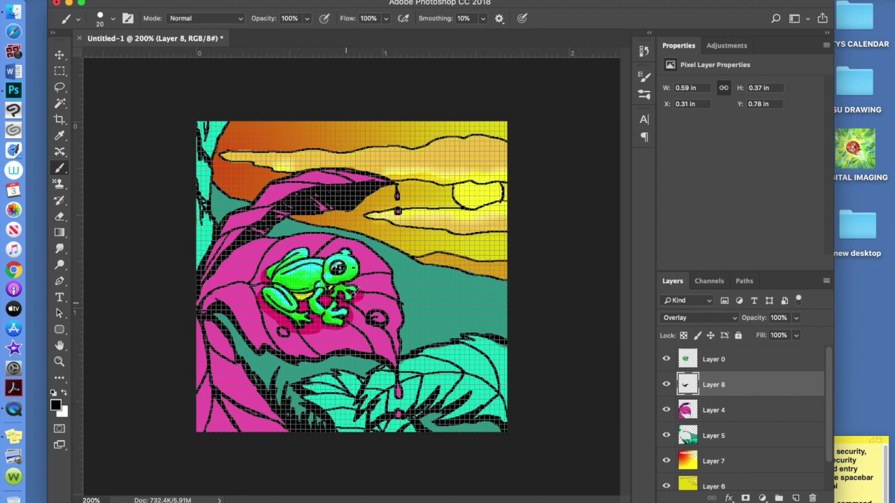
mouse_move(222, 300)
left_mouse_down()
mouse_move(250, 320)
mouse_move(269, 354)
mouse_move(321, 362)
mouse_move(382, 347)
mouse_move(398, 364)
left_mouse_up()
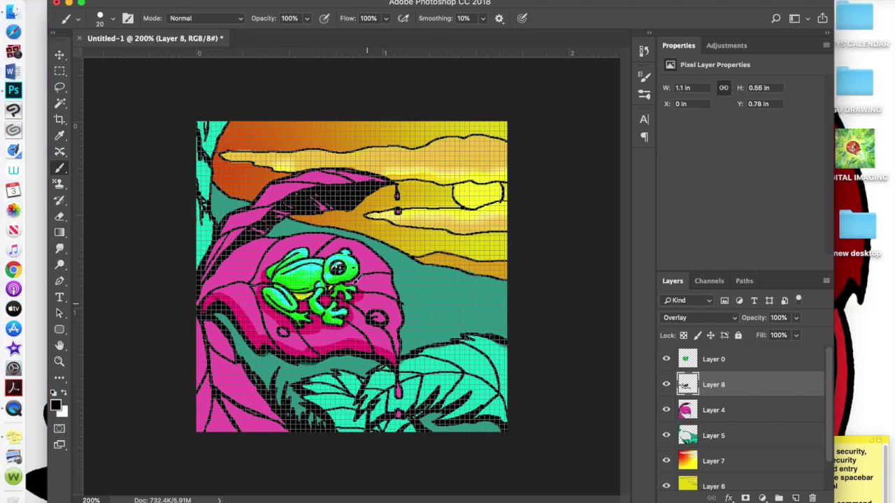
left_click_drag(238, 243, 252, 219)
left_click_drag(205, 295, 252, 245)
mouse_move(280, 203)
left_mouse_down()
mouse_move(306, 185)
mouse_move(355, 187)
mouse_move(321, 184)
mouse_move(353, 180)
left_mouse_up()
mouse_move(258, 323)
left_mouse_down()
mouse_move(238, 279)
mouse_move(246, 267)
left_mouse_up()
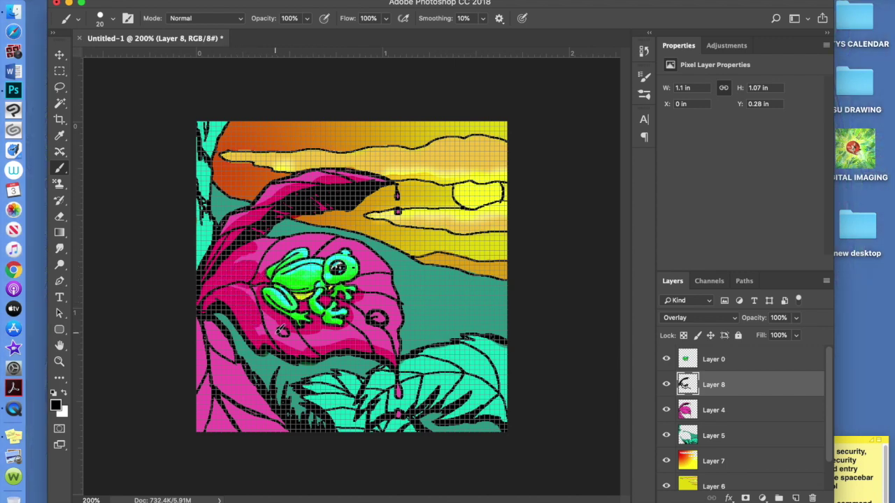
mouse_move(205, 326)
left_mouse_down()
mouse_move(203, 424)
mouse_move(225, 410)
left_mouse_up()
left_click_drag(230, 375, 246, 425)
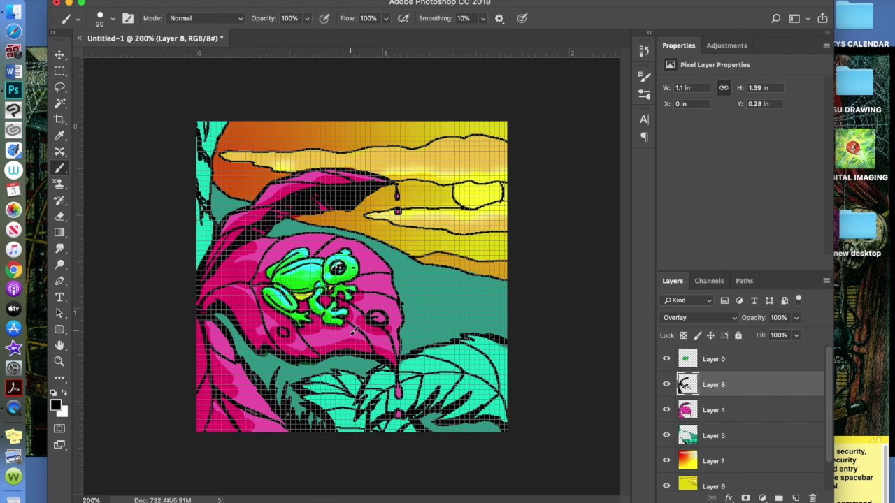
- Paint black shading on Layer 8 over the green leaves, the dark gap beneath the pink leaf and the teal hillside
mouse_move(346, 409)
left_mouse_down()
mouse_move(373, 426)
mouse_move(334, 396)
mouse_move(350, 384)
mouse_move(466, 384)
mouse_move(407, 386)
mouse_move(432, 400)
mouse_move(476, 379)
mouse_move(449, 416)
mouse_move(502, 405)
mouse_move(511, 413)
mouse_move(451, 374)
left_mouse_up()
left_click_drag(199, 249, 201, 203)
mouse_move(232, 323)
left_mouse_down()
mouse_move(287, 409)
mouse_move(334, 426)
mouse_move(504, 427)
left_mouse_up()
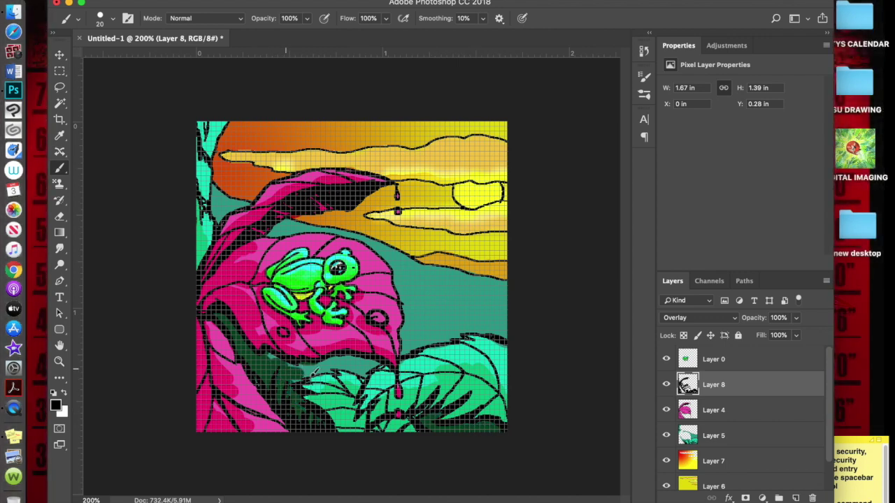
left_click_drag(286, 377, 368, 364)
mouse_move(415, 344)
left_mouse_down()
mouse_move(410, 320)
mouse_move(488, 332)
mouse_move(399, 291)
mouse_move(521, 332)
left_mouse_up()
- Reapply the last blur filter to Layer 8 and smudge the hillside's dark shading into diagonal streaks
left_click(299, 0)
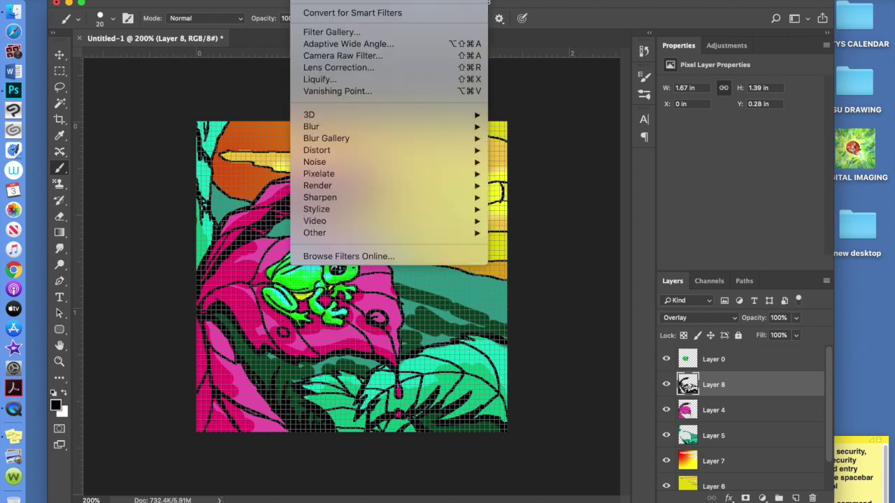
left_click(314, 1)
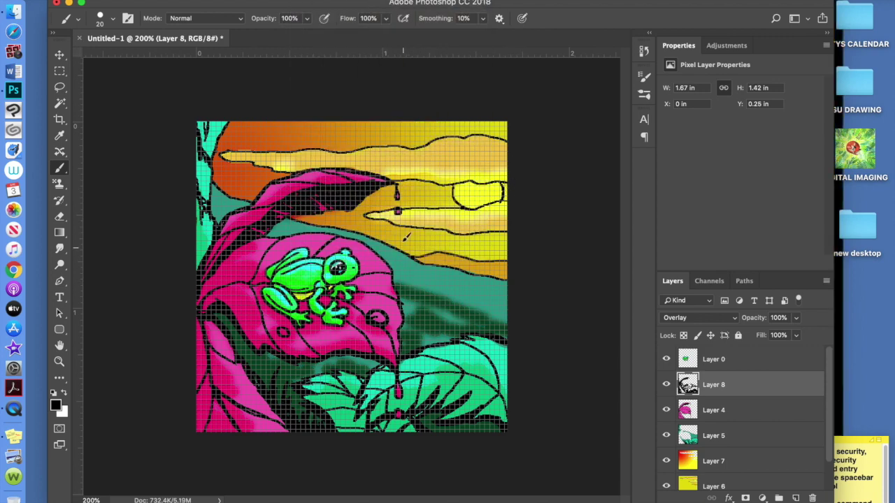
key("r")
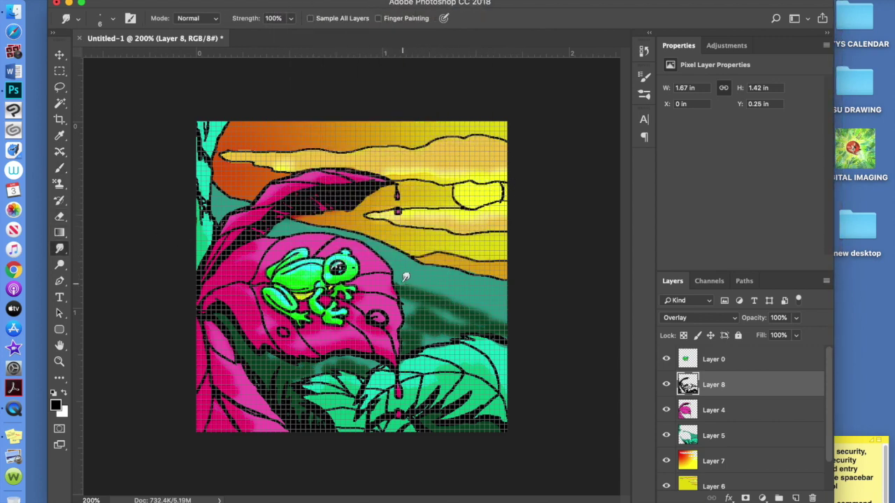
mouse_move(440, 286)
left_mouse_down()
mouse_move(464, 290)
mouse_move(454, 302)
left_mouse_up()
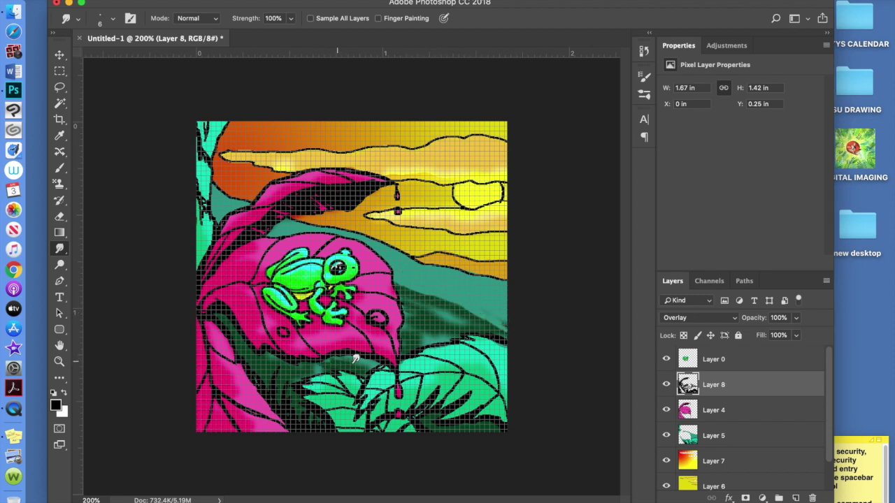
left_click_drag(434, 334, 452, 335)
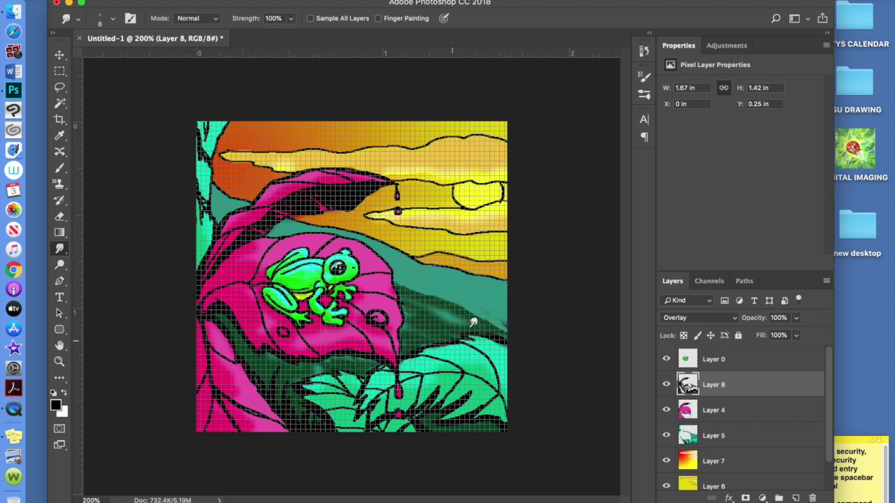
left_click_drag(427, 288, 502, 322)
mouse_move(409, 282)
left_mouse_down()
mouse_move(472, 305)
mouse_move(434, 293)
mouse_move(510, 323)
left_mouse_up()
mouse_move(406, 277)
left_mouse_down()
mouse_move(506, 301)
mouse_move(477, 298)
mouse_move(512, 319)
mouse_move(486, 294)
mouse_move(509, 308)
mouse_move(463, 326)
mouse_move(424, 298)
mouse_move(475, 324)
left_mouse_up()
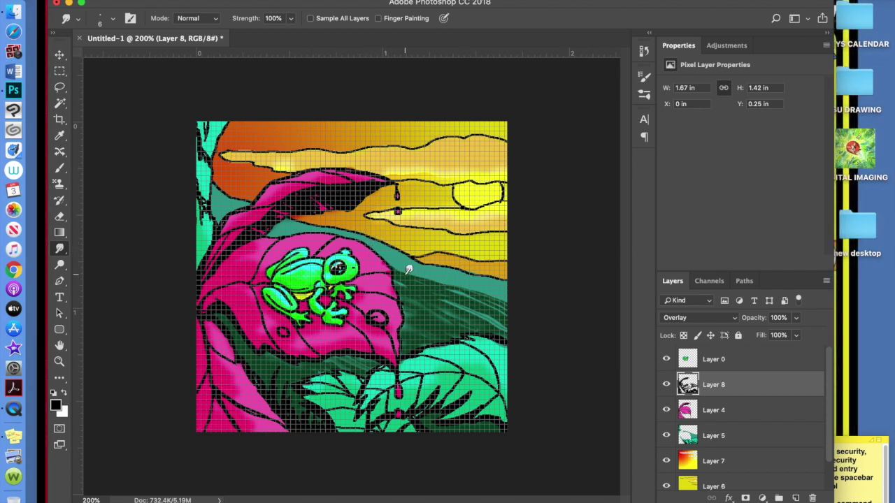
- Add a new Overlay layer above Layer 8 and activate the Brush with white as the foreground colour
left_click(795, 498)
left_click(699, 317)
left_click(677, 451)
key("x")
key("b")
- Try a white highlight along the hill's upper edge, undo it and reduce the brush size to 11
mouse_move(223, 187)
left_mouse_down()
mouse_move(298, 201)
mouse_move(288, 217)
mouse_move(351, 226)
mouse_move(487, 270)
mouse_move(511, 268)
left_mouse_up()
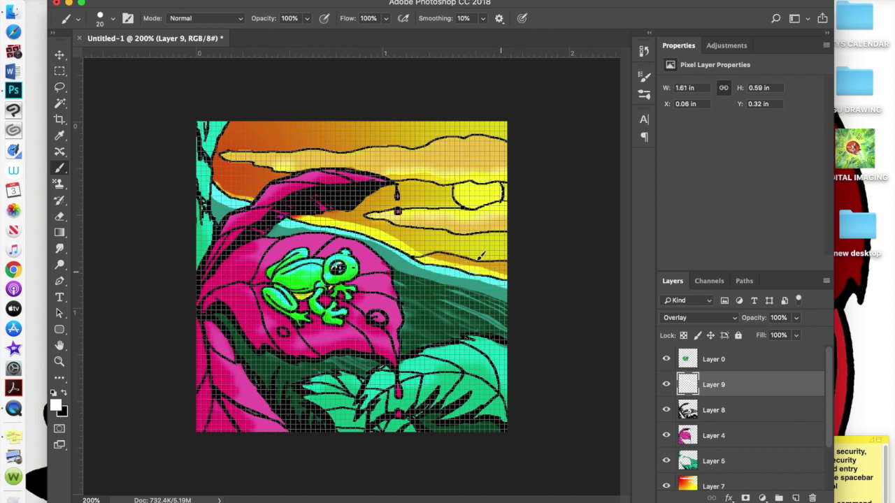
key("super+z")
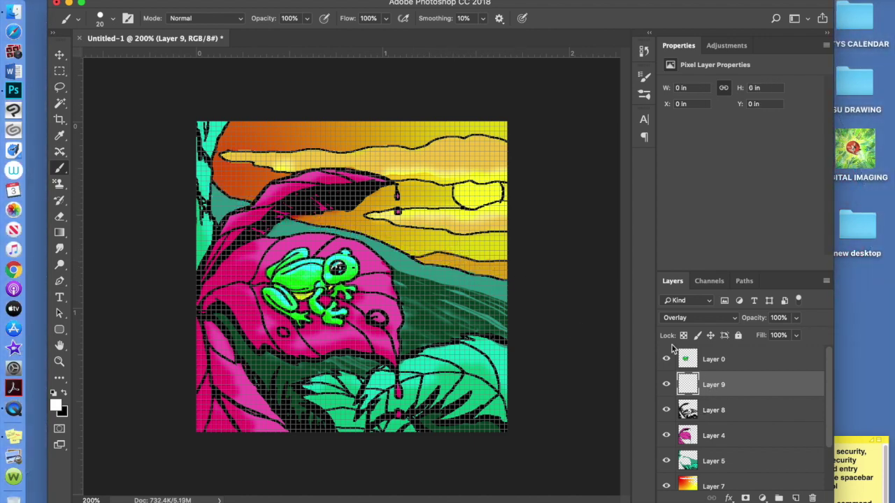
left_click(102, 18)
left_click_drag(128, 57, 120, 57)
left_click(230, 174)
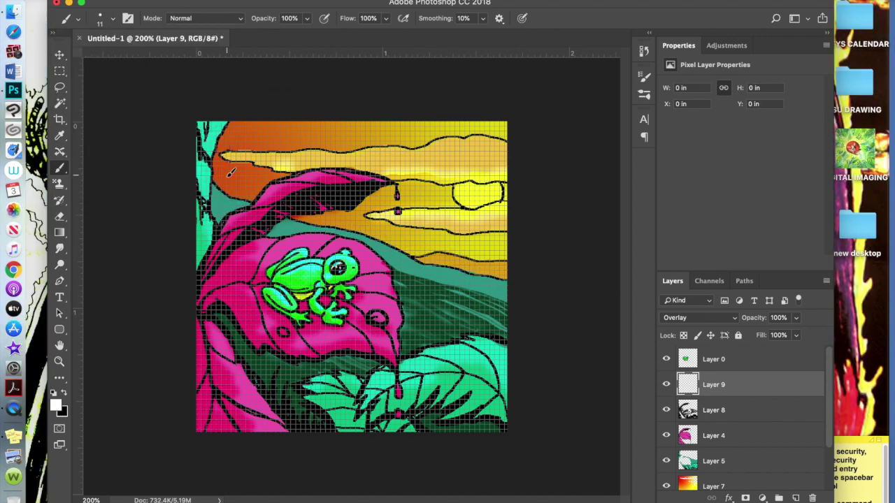
- Paint white highlights on Layer 9 over the upper teal leaf, around the sun and clouds, and along the hill's upper edge
left_click_drag(210, 170, 205, 196)
left_click_drag(210, 155, 223, 122)
left_click_drag(475, 186, 430, 179)
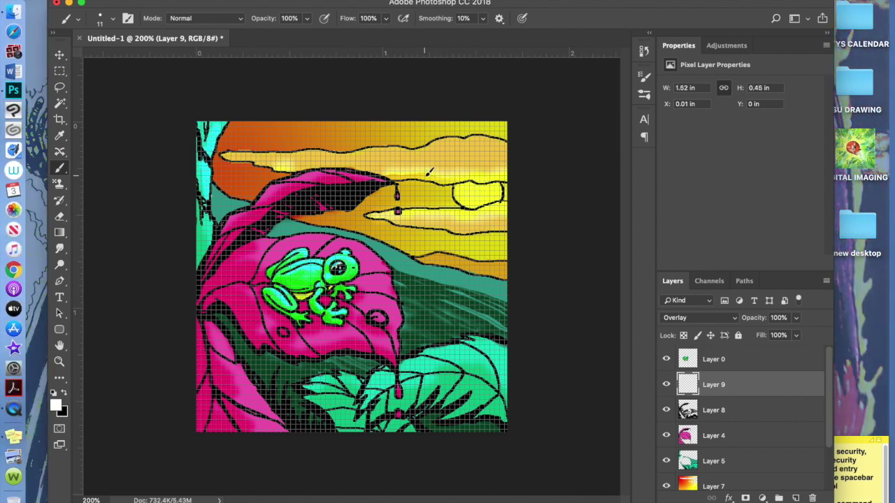
left_click_drag(440, 253, 505, 267)
mouse_move(365, 235)
left_mouse_down()
mouse_move(423, 263)
mouse_move(506, 282)
mouse_move(287, 221)
mouse_move(213, 188)
left_mouse_up()
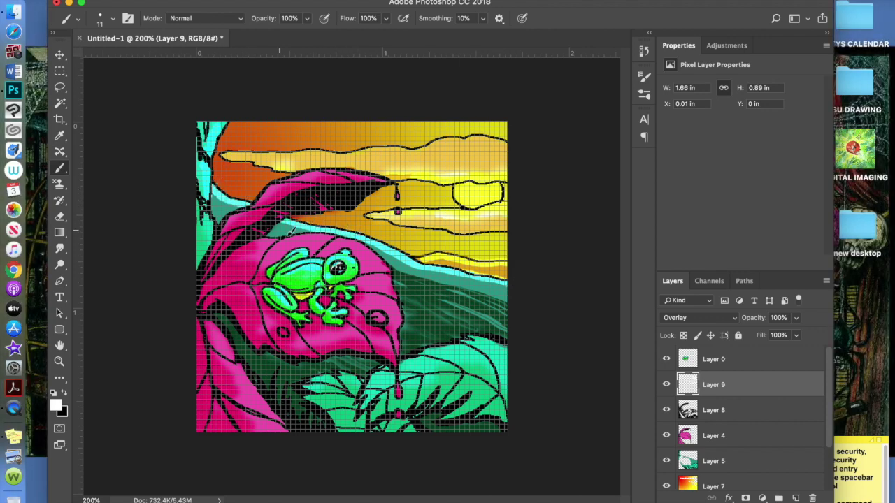
left_click_drag(414, 271, 475, 288)
- Paint white highlights on the pink leaves, the curled leaf tip, the green leaves and the water drops
mouse_move(354, 242)
left_mouse_down()
mouse_move(383, 276)
mouse_move(372, 283)
mouse_move(388, 293)
mouse_move(370, 296)
mouse_move(398, 314)
mouse_move(344, 331)
mouse_move(384, 335)
mouse_move(273, 244)
left_mouse_up()
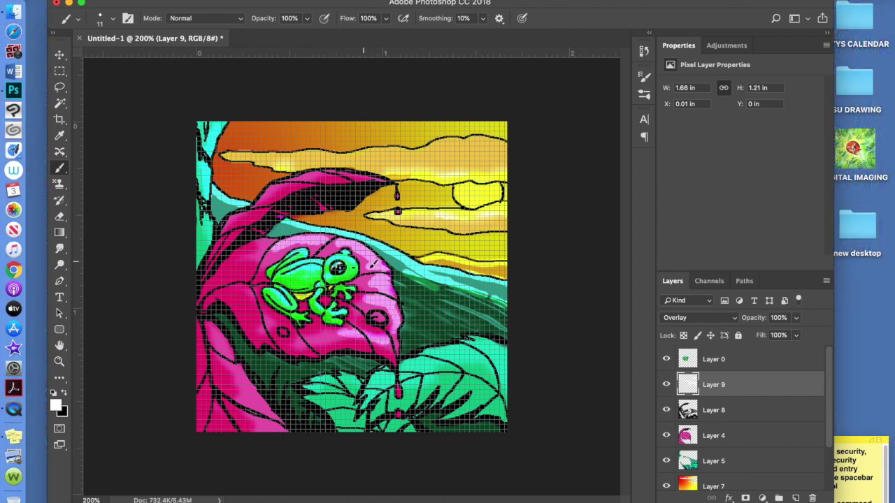
mouse_move(287, 330)
left_mouse_down()
mouse_move(239, 366)
mouse_move(220, 332)
mouse_move(256, 406)
mouse_move(280, 423)
left_mouse_up()
left_click_drag(354, 178, 326, 177)
mouse_move(429, 350)
left_mouse_down()
mouse_move(475, 342)
mouse_move(505, 353)
left_mouse_up()
mouse_move(388, 372)
left_mouse_down()
mouse_move(440, 352)
mouse_move(316, 385)
mouse_move(360, 376)
mouse_move(357, 387)
mouse_move(400, 414)
left_mouse_up()
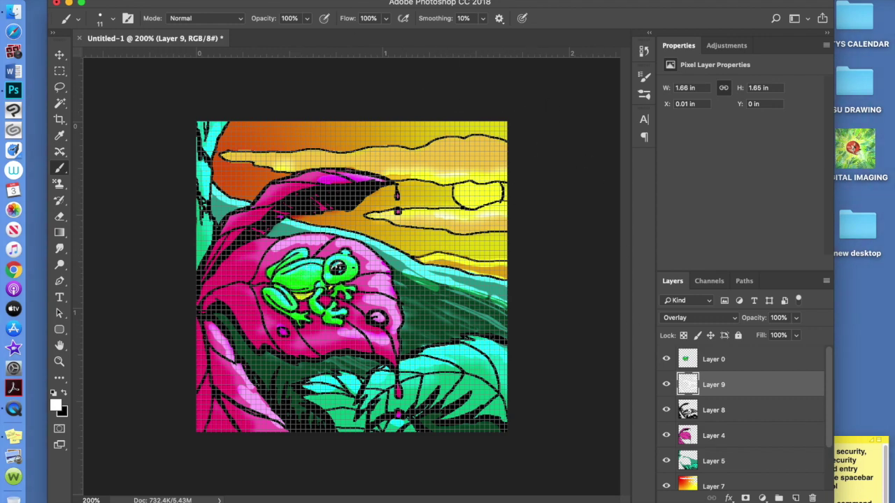
- Soften the highlights on Layer 9 with a Gaussian Blur of 2.9 pixels radius
left_click(307, 2)
mouse_move(330, 130)
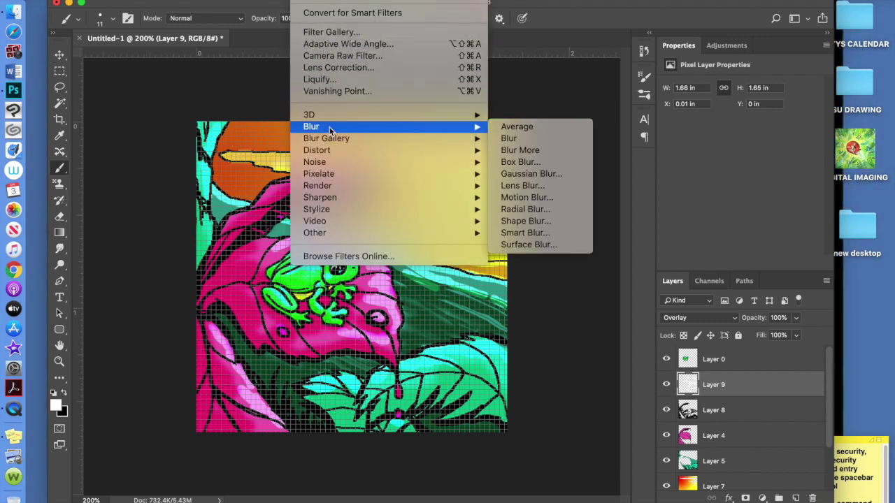
left_click(532, 173)
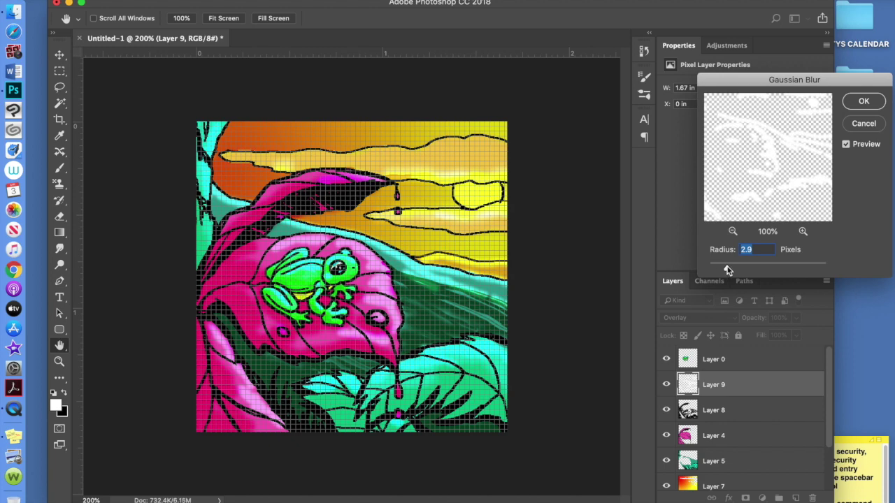
left_click(859, 105)
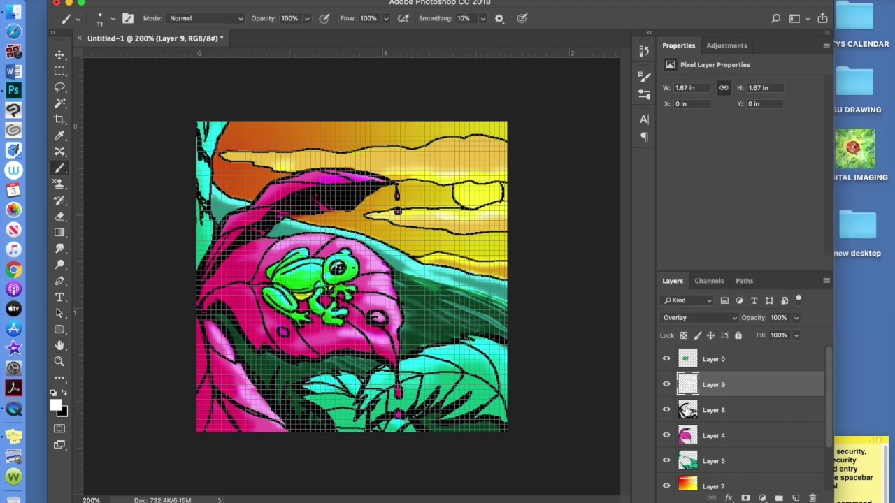
- Flatten the image and apply Poster Edges with Edge Thickness 10, Edge Intensity 10 and Posterization 6
left_click(826, 282)
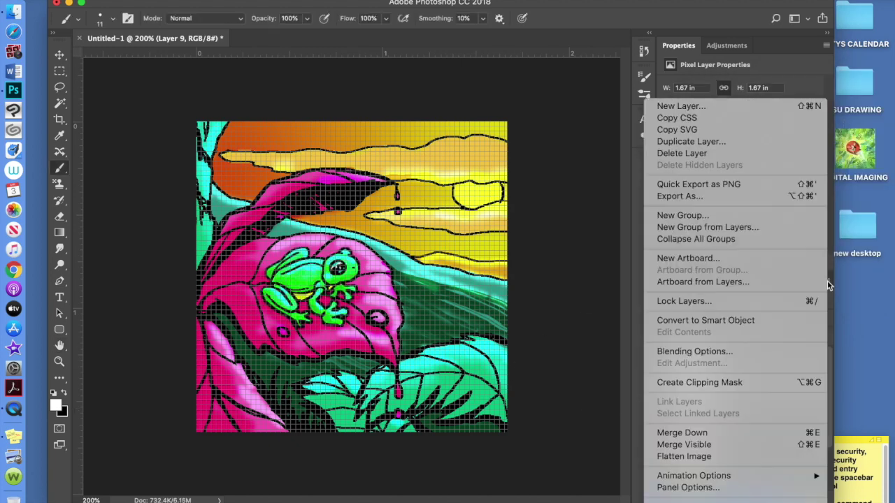
left_click(796, 456)
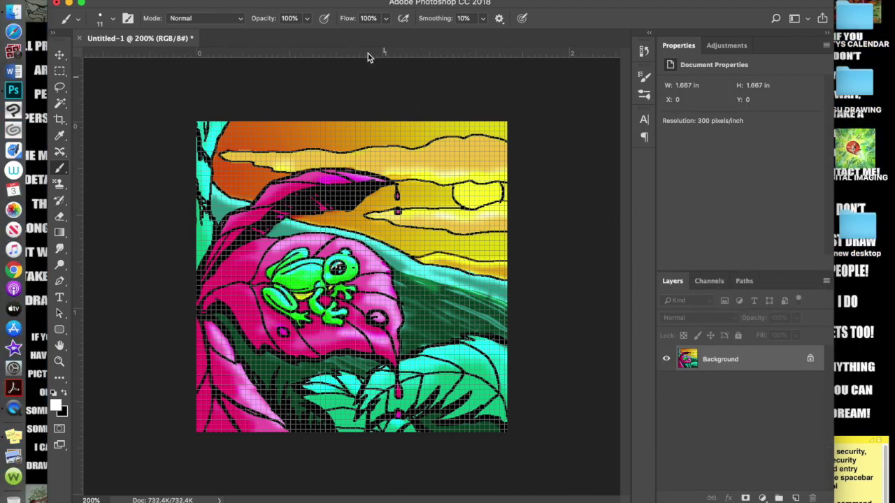
left_click(308, 1)
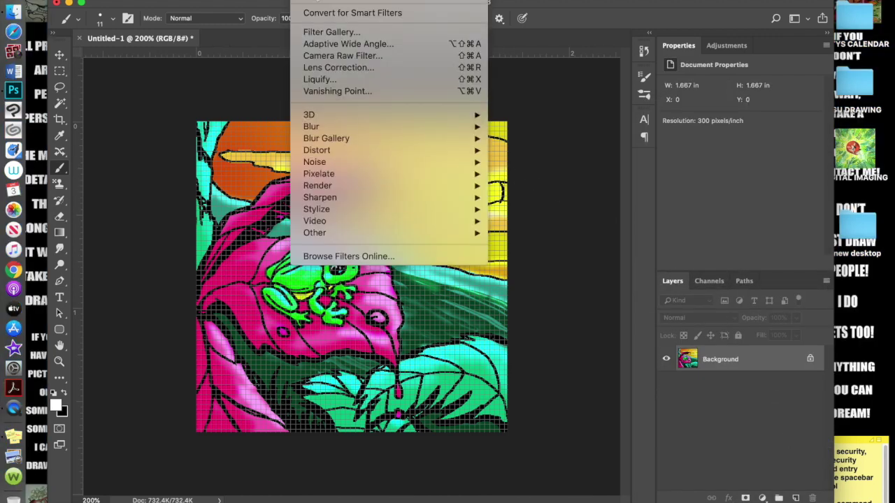
left_click(363, 32)
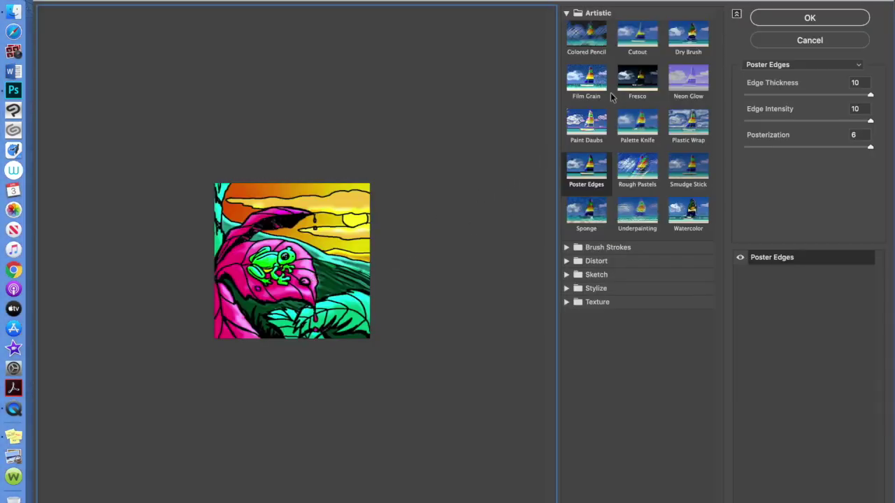
key("Return")
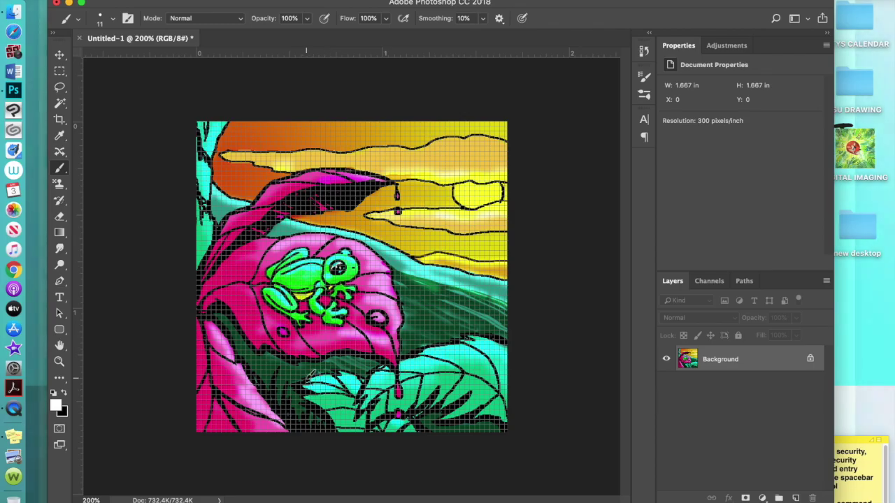
- Examine the individual pixels along the frog's outline at 6400% magnification
key("super+equal")
key("super+equal")
key("super+equal")
key("super+equal")
key("super+equal")
key("super+equal")
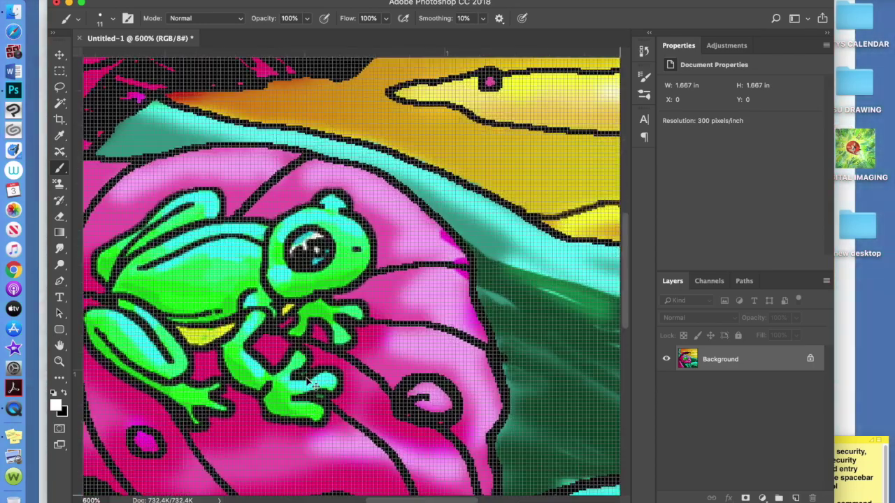
key("super+equal")
key("super+equal")
key("super+equal")
key("super+equal")
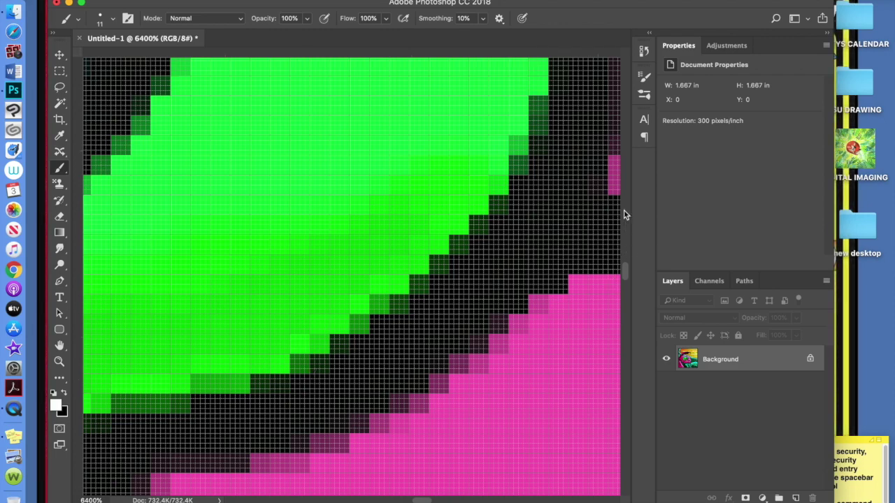
left_click_drag(626, 273, 625, 242)
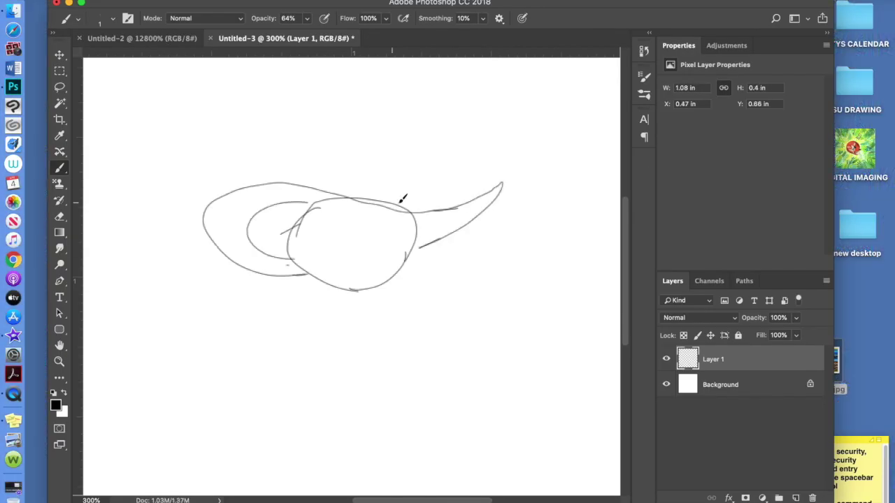
- Sketch a moustached swordsman with a plumed hat, belt and curled-toe boots, erasing and redrawing parts of one boot
left_click_drag(318, 142, 367, 123)
left_click_drag(300, 340, 390, 354)
left_click_drag(219, 434, 300, 441)
left_click_drag(507, 402, 493, 441)
key("e")
left_click_drag(462, 420, 490, 444)
key("b")
left_click_drag(451, 402, 498, 409)
mouse_move(440, 274)
left_mouse_down()
mouse_move(522, 272)
mouse_move(343, 270)
mouse_move(414, 200)
left_mouse_up()
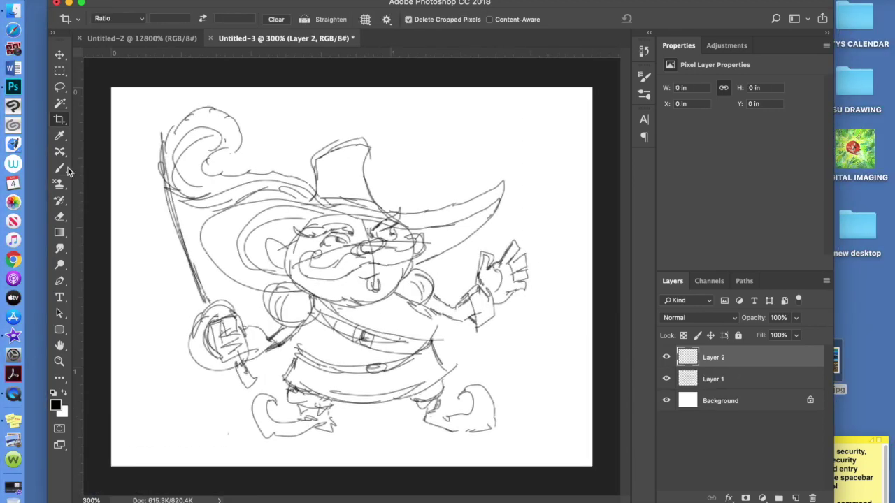
- Ink the eyebrows, nose, curled moustache, goatee and eyes over the sketch on Layer 2 with a 1 px brush
left_click_drag(251, 297, 360, 307)
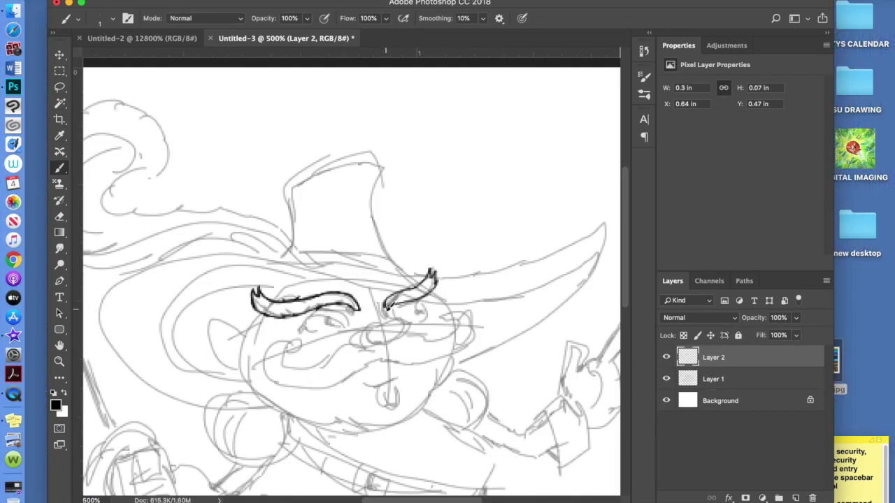
left_click_drag(389, 308, 405, 316)
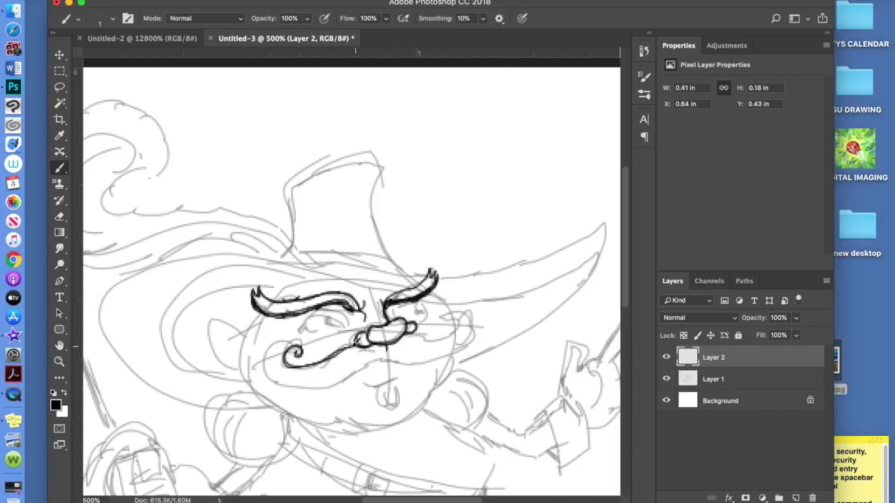
left_click_drag(299, 341, 391, 359)
left_click_drag(358, 384, 409, 374)
left_click_drag(414, 332, 447, 323)
left_click_drag(447, 315, 393, 361)
left_click_drag(308, 325, 350, 328)
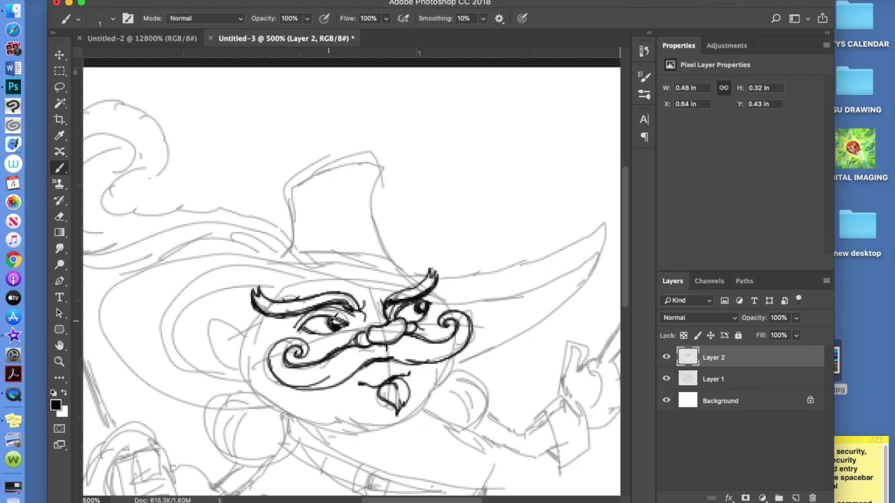
- Outline the ear, jaw and face, and ink the hat brim's front edge with the brush enlarged to 3 px
left_click_drag(217, 321, 454, 363)
left_click_drag(405, 307, 384, 281)
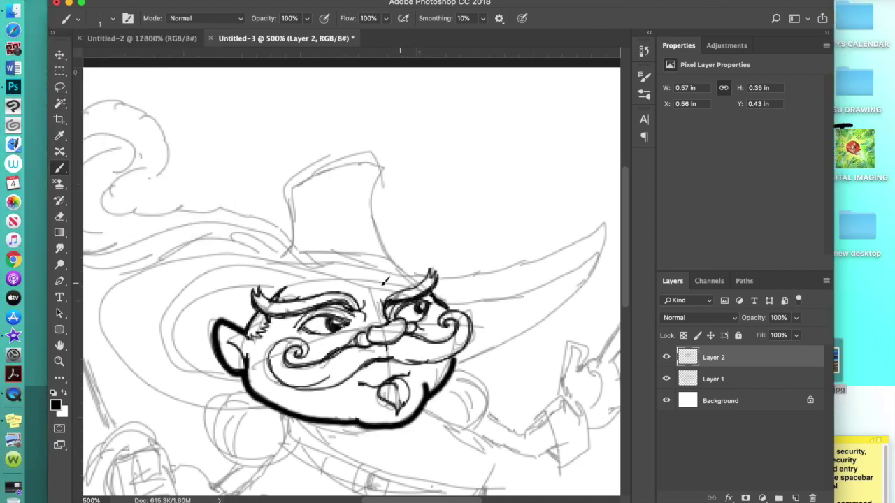
key("bracketright")
key("bracketright")
left_click_drag(119, 287, 204, 409)
left_click_drag(147, 269, 418, 285)
left_click_drag(435, 291, 607, 228)
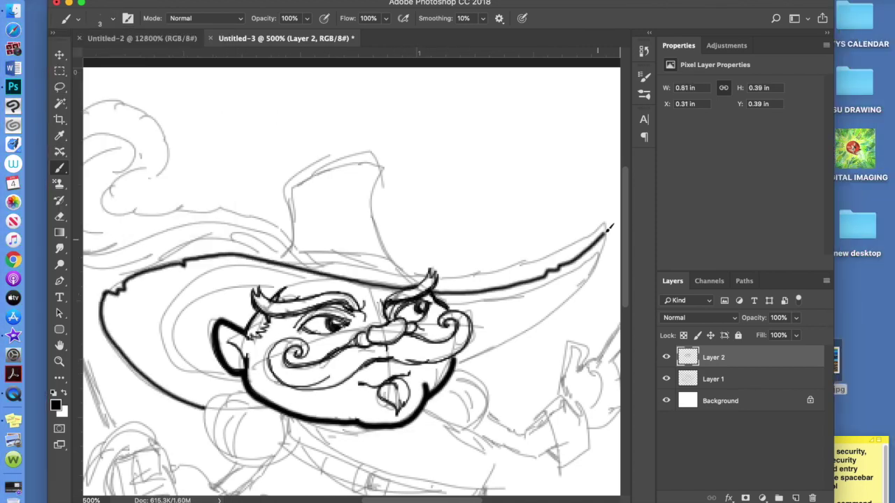
- Ink the hat's crown, the remaining brim edges and the fold lines behind the ear
left_click_drag(143, 272, 388, 278)
left_click_drag(606, 231, 459, 353)
left_click_drag(292, 252, 406, 274)
left_click_drag(206, 323, 231, 388)
- Ink both edges of the sword blade and the outline of the curling hat feather
left_click_drag(421, 501, 396, 501)
left_click_drag(151, 143, 227, 438)
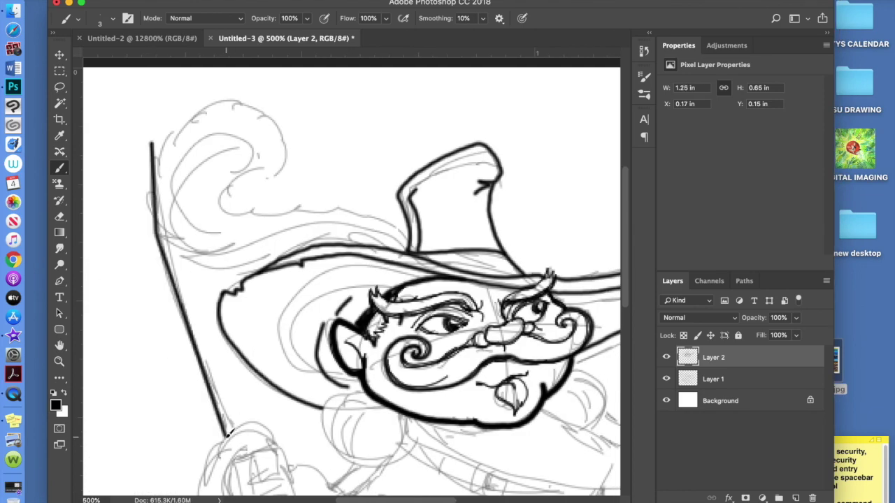
left_click_drag(161, 168, 236, 427)
left_click_drag(199, 140, 409, 248)
left_click_drag(193, 269, 400, 246)
- Ink the puffed shoulder and sleeve of the sword arm, the collar and the tunic's front folds
left_click_drag(626, 259, 627, 299)
left_click_drag(360, 274, 385, 336)
left_click_drag(341, 341, 387, 343)
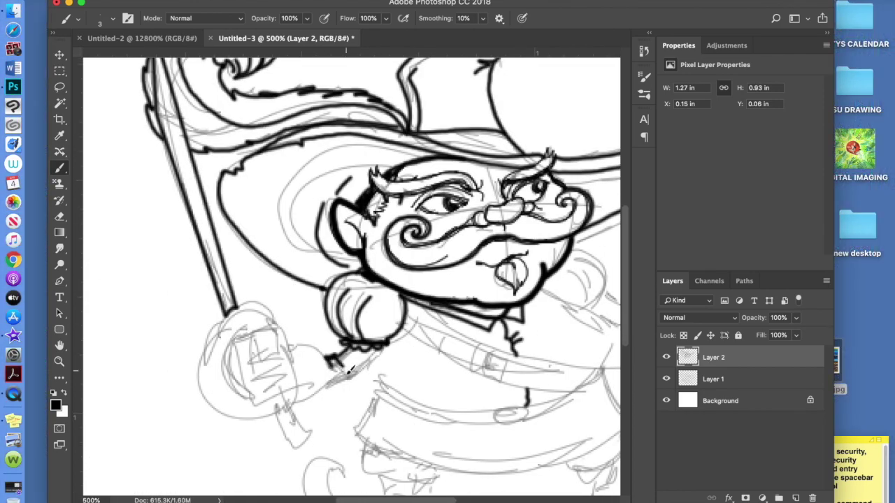
left_click_drag(406, 396, 531, 404)
- Ink the buckled chest strap, the waist belt and the hem of the tunic's skirt
left_click_drag(396, 501, 434, 501)
left_click_drag(235, 302, 301, 367)
left_click_drag(239, 297, 306, 345)
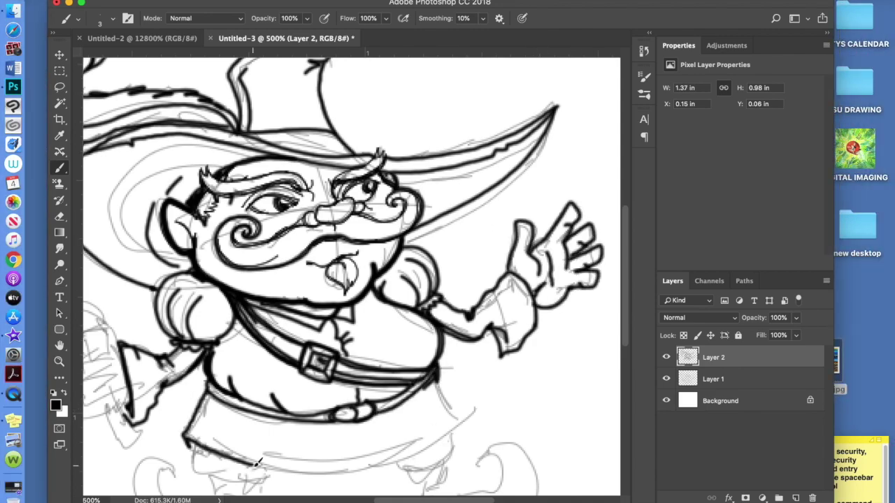
left_click_drag(186, 431, 423, 440)
- Ink the hand gripping the sword and the curled-toe boot with its buckle below it
scroll(259, 378, "left", 5)
scroll(280, 316, "down", 5)
left_click_drag(367, 323, 444, 326)
left_click_drag(377, 346, 398, 360)
left_click_drag(348, 329, 318, 384)
left_click_drag(318, 385, 447, 367)
left_click_drag(433, 340, 447, 365)
- Ink the second curled-toe boot, under the raised arm
scroll(303, 355, "right", 5)
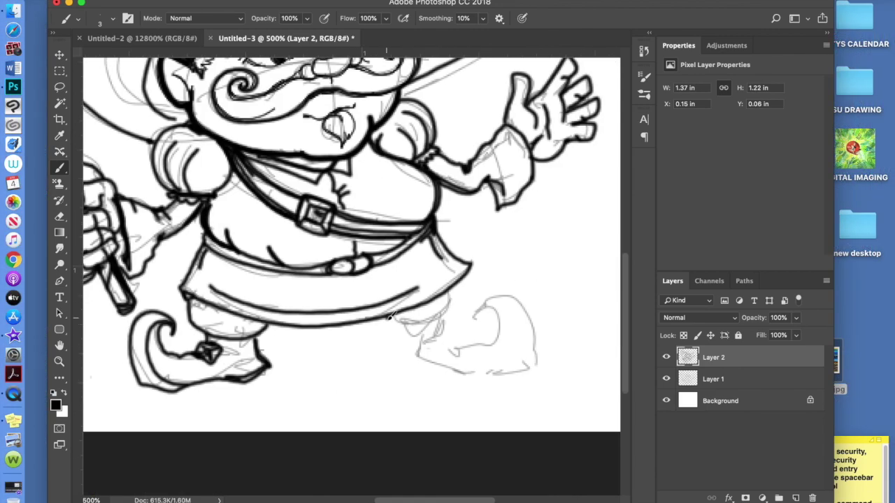
left_click_drag(483, 304, 461, 348)
key("super+minus")
key("super+minus")
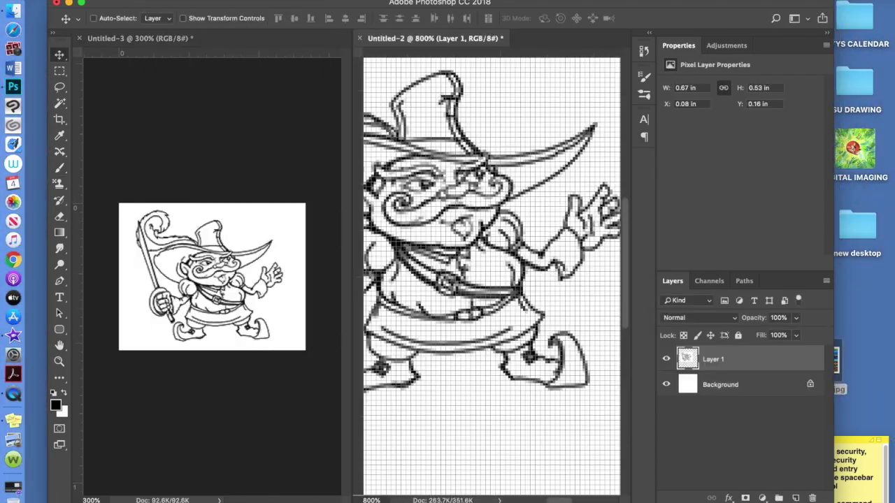
- Colour the swordsman's ear and face with a peach skin tone on the Multiply layer using a 1 px pencil
left_click_drag(231, 349, 201, 265)
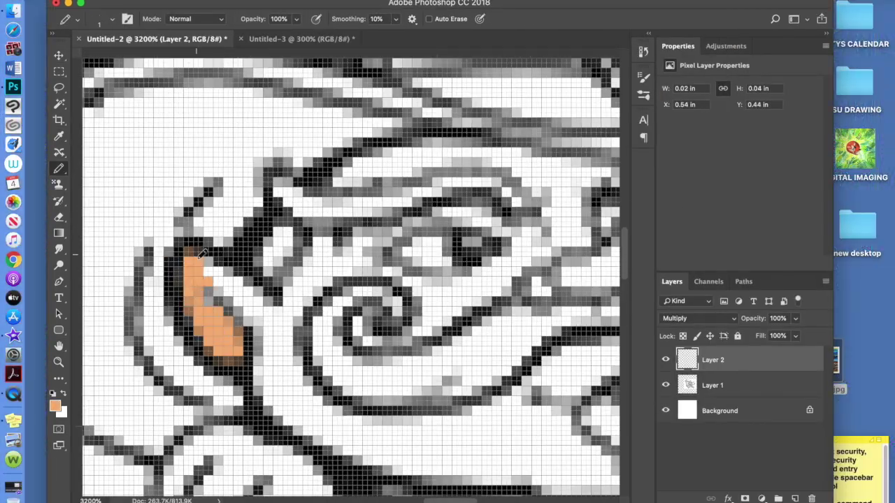
mouse_move(293, 316)
left_mouse_down()
mouse_move(339, 449)
mouse_move(383, 343)
mouse_move(374, 232)
mouse_move(518, 197)
mouse_move(502, 278)
mouse_move(455, 302)
mouse_move(361, 187)
mouse_move(544, 154)
mouse_move(492, 155)
mouse_move(538, 272)
mouse_move(601, 301)
left_mouse_up()
scroll(578, 267, "down", 3)
mouse_move(608, 231)
left_mouse_down()
mouse_move(391, 358)
mouse_move(541, 339)
mouse_move(605, 367)
left_mouse_up()
- Colour the raised hand and the fingers gripping the sword with the same peach skin tone
scroll(606, 366, "right", 6)
left_click_drag(393, 132, 414, 162)
mouse_move(526, 180)
left_mouse_down()
mouse_move(501, 313)
mouse_move(420, 399)
left_mouse_up()
scroll(123, 370, "right", 10)
mouse_move(321, 336)
left_mouse_down()
mouse_move(400, 266)
mouse_move(382, 313)
mouse_move(496, 326)
mouse_move(485, 210)
left_mouse_up()
scroll(609, 314, "left", 15)
scroll(608, 314, "right", 3)
mouse_move(371, 420)
left_mouse_down()
mouse_move(286, 267)
mouse_move(433, 387)
left_mouse_up()
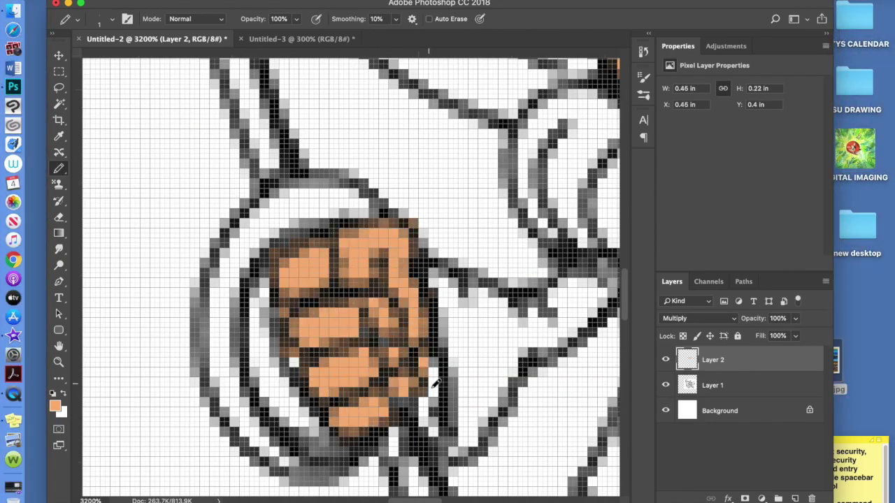
- Choose an orange foreground colour and fill the moustache, eyebrows, sideburn and goatee
key("super+minus")
left_click(55, 406)
left_click(699, 315)
left_click(826, 298)
key("super+plus")
mouse_move(143, 297)
left_mouse_down()
mouse_move(160, 231)
mouse_move(377, 216)
mouse_move(557, 168)
mouse_move(586, 148)
left_mouse_up()
mouse_move(260, 328)
left_mouse_down()
mouse_move(203, 378)
mouse_move(343, 413)
mouse_move(498, 325)
mouse_move(608, 343)
left_mouse_up()
mouse_move(463, 423)
left_mouse_down()
mouse_move(449, 445)
mouse_move(498, 448)
left_mouse_up()
scroll(448, 315, "right", 8)
left_click_drag(343, 342, 300, 255)
- Choose a bright red foreground colour and paint along the hat brim's narrow upper edge
key("super+minus")
left_click(55, 405)
key("super+plus")
scroll(377, 244, "up", 8)
mouse_move(379, 350)
left_mouse_down()
mouse_move(378, 146)
mouse_move(588, 178)
mouse_move(332, 203)
mouse_move(476, 280)
mouse_move(455, 294)
left_mouse_up()
scroll(462, 293, "down", 5)
left_click_drag(465, 500, 480, 501)
left_click_drag(91, 192, 500, 270)
left_click_drag(480, 501, 464, 501)
left_click_drag(98, 199, 448, 222)
left_click_drag(465, 501, 430, 500)
mouse_move(220, 284)
left_mouse_down()
mouse_move(290, 235)
mouse_move(598, 175)
left_mouse_up()
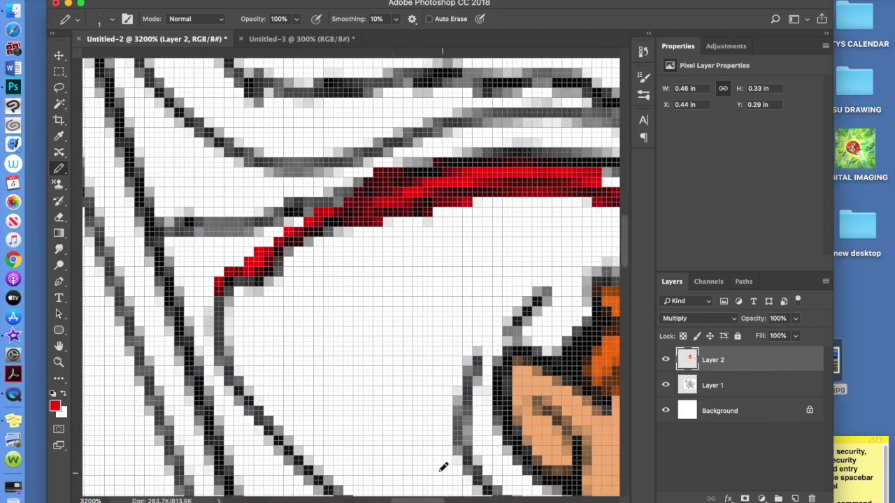
- Fill the hat's crown and the wide areas of its brim with red
key("super+minus")
left_click_drag(307, 240, 199, 340)
mouse_move(349, 391)
left_mouse_down()
mouse_move(231, 271)
mouse_move(361, 290)
mouse_move(426, 248)
left_mouse_up()
scroll(427, 249, "right", 5)
left_click_drag(343, 263, 546, 205)
left_click_drag(461, 303, 410, 274)
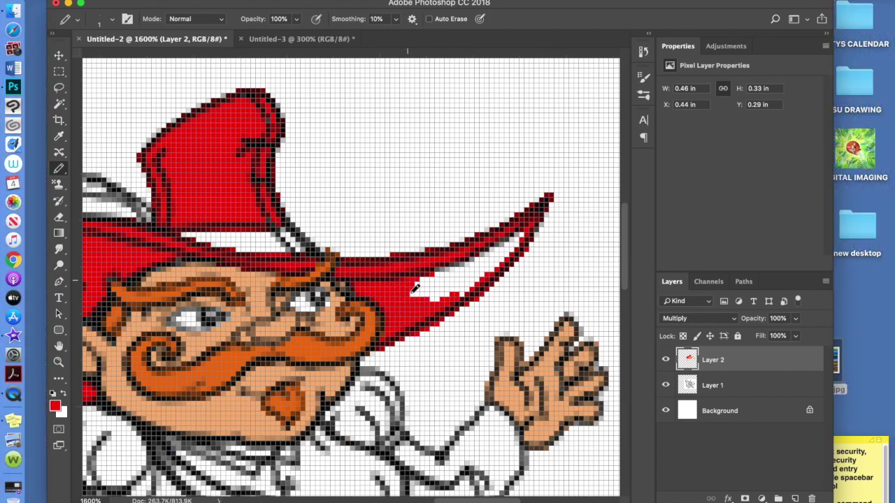
- Paint the legging and curled boot below the sword hand red
key("super+minus")
scroll(409, 274, "down", 5)
left_click_drag(250, 419, 249, 440)
key("super+plus")
scroll(294, 336, "down", 3)
left_click_drag(210, 329, 315, 374)
left_click_drag(280, 299, 326, 316)
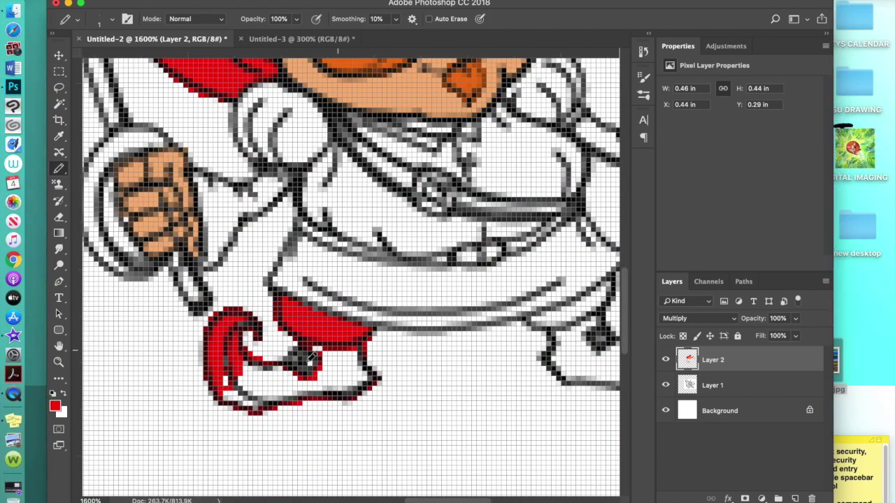
left_click_drag(310, 379, 371, 349)
- Paint the legging and curled boot on the raised-arm side red
scroll(370, 349, "right", 6)
left_click_drag(346, 322, 428, 280)
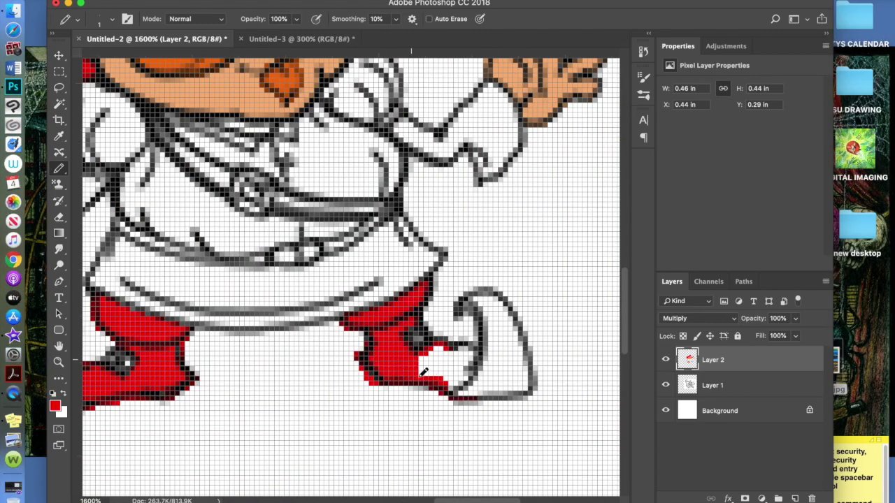
left_click_drag(532, 385, 489, 301)
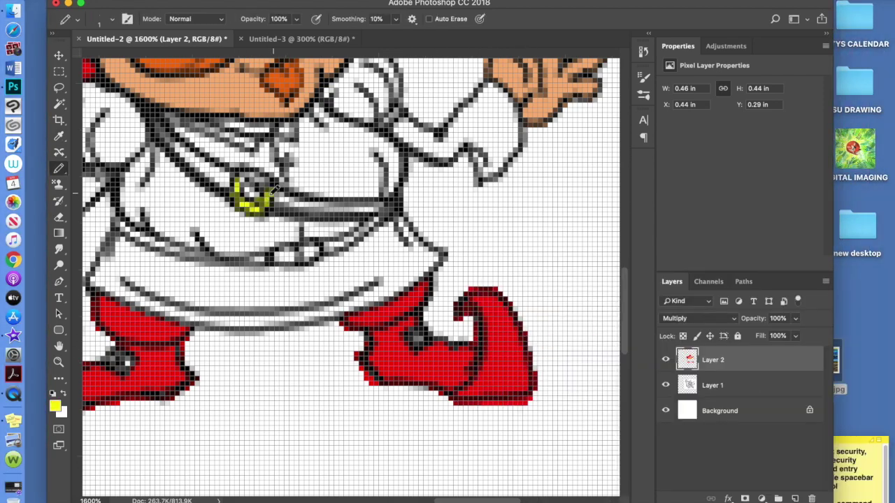
- Colour the belt and boot buckles and the sword's pommel bright yellow
left_click_drag(414, 332, 405, 351)
scroll(348, 181, "up", 5)
scroll(347, 181, "left", 5)
scroll(188, 466, "down", 2)
left_click_drag(193, 420, 201, 432)
left_click_drag(94, 315, 94, 329)
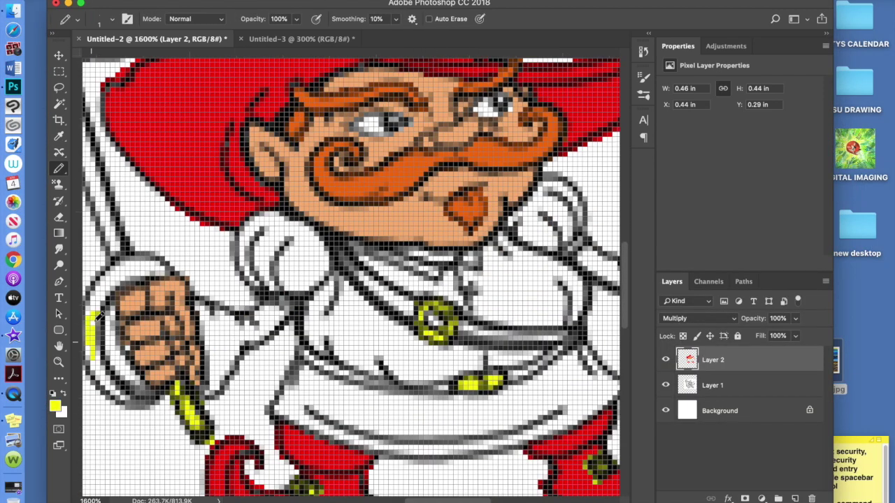
- Fill the sword's curved hand guard and its long blade with yellow
scroll(95, 323, "left", 3)
left_click_drag(173, 318, 221, 400)
left_click_drag(200, 283, 252, 266)
scroll(105, 70, "up", 5)
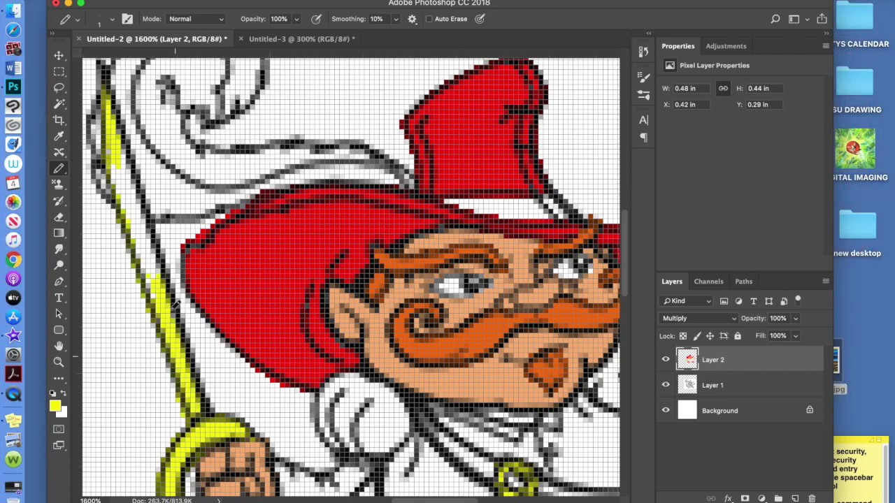
- Fill the band at the base of the hat's crown with yellow
key("super+minus")
key("super+plus")
key("super+plus")
scroll(351, 277, "right", 5)
left_click_drag(296, 178, 538, 206)
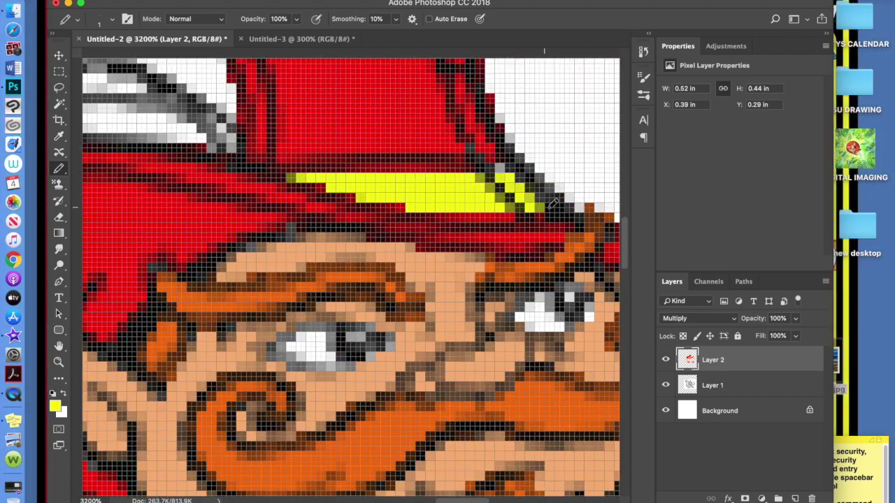
- Choose a brown foreground colour and colour the chest strap and waist belt on Layer 2
left_click(713, 385)
left_click(361, 336)
key("super+minus")
key("super+minus")
key("super+minus")
key("super+minus")
key("super+minus")
left_click(56, 407)
left_click(685, 368)
left_click(826, 298)
key("super+plus")
key("super+plus")
key("super+plus")
key("super+plus")
left_click(713, 359)
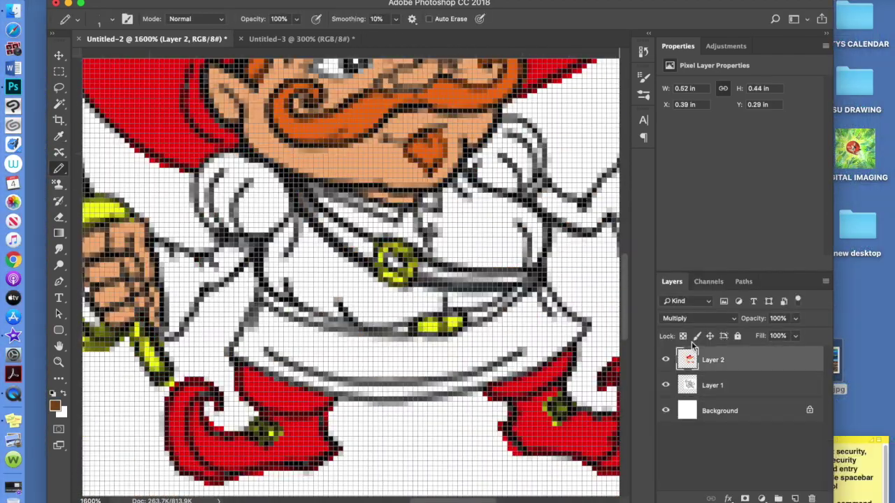
left_click(283, 403, "alt")
- Choose a maroon foreground colour and fill the sword arm's sleeve and the tunic below the chest strap
left_click(55, 407)
left_click(631, 358)
left_click(826, 298)
scroll(249, 260, "left", 3)
mouse_move(248, 298)
left_mouse_down()
mouse_move(249, 260)
mouse_move(335, 239)
left_mouse_up()
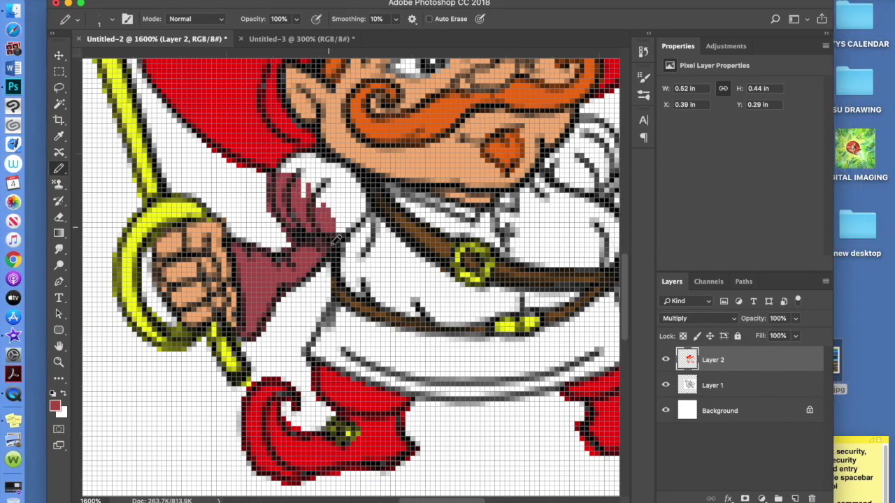
left_click_drag(508, 311, 389, 216)
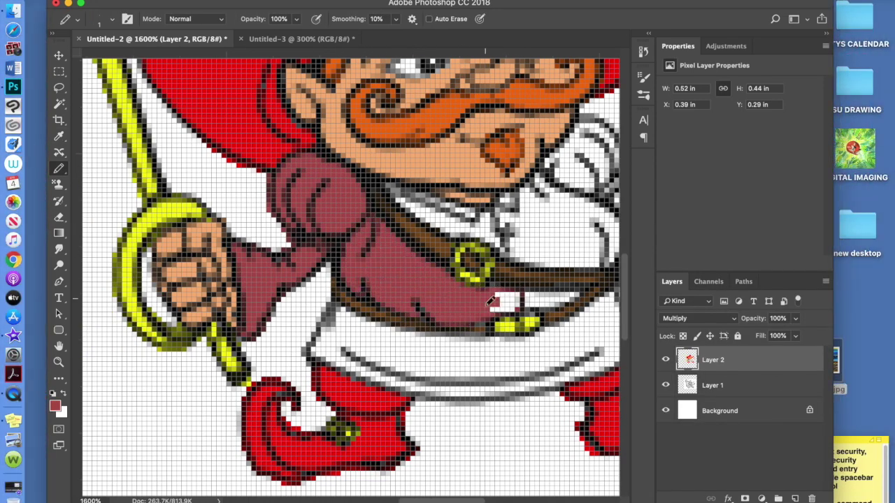
- Fill the tunic's skirt and the chest above the strap with maroon using a 7 px pencil
scroll(399, 321, "right", 3)
left_click_drag(224, 343, 518, 335)
left_click_drag(378, 227, 476, 245)
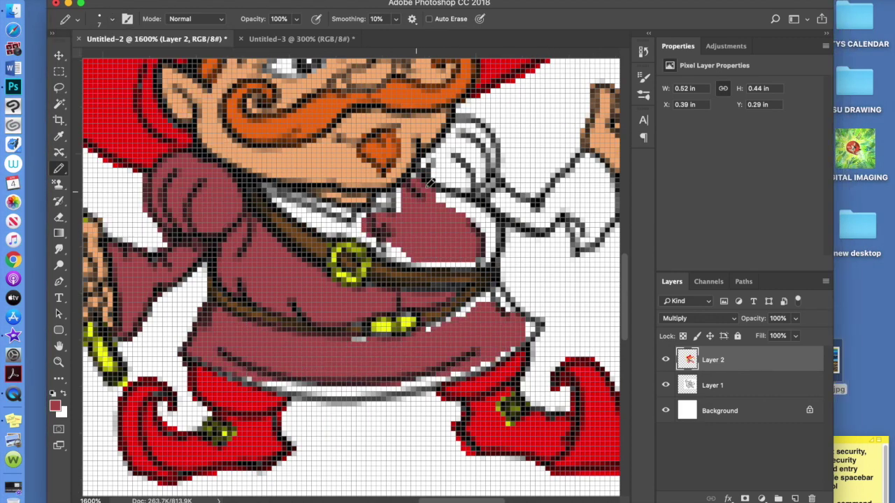
- Fill the raised arm's shoulder, sleeve and cuff, the collar and the remaining hem pixels with maroon
left_click_drag(448, 143, 482, 238)
left_click_drag(563, 210, 601, 174)
left_click_drag(273, 196, 303, 216)
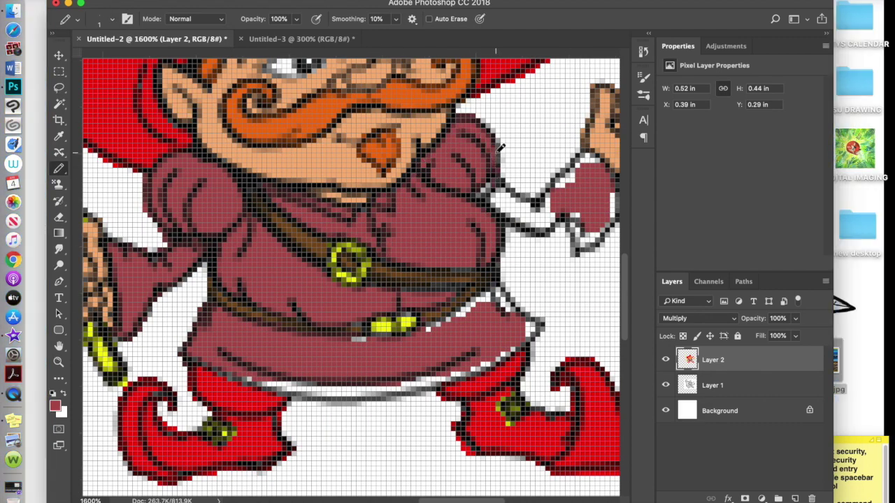
scroll(596, 233, "right", 2)
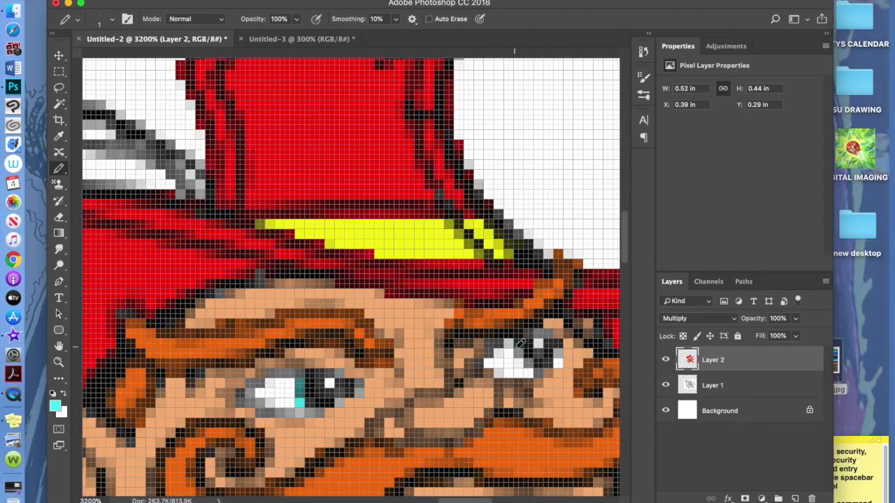
scroll(349, 280, "left", 5)
- Fill the curling hat feather with turquoise
left_click_drag(162, 381, 184, 157)
mouse_move(426, 465)
left_mouse_down()
mouse_move(364, 329)
mouse_move(609, 409)
left_mouse_up()
mouse_move(223, 154)
left_mouse_down()
mouse_move(342, 350)
mouse_move(512, 355)
mouse_move(598, 318)
left_mouse_up()
mouse_move(245, 209)
left_mouse_down()
mouse_move(430, 272)
mouse_move(504, 140)
left_mouse_up()
scroll(490, 161, "up", 3)
left_click_drag(260, 184, 315, 166)
left_click_drag(509, 188, 231, 231)
left_click_drag(364, 154, 489, 192)
- Colour the irises of both eyes turquoise
scroll(490, 210, "right", 5)
scroll(489, 209, "down", 3)
mouse_move(409, 243)
left_mouse_down()
mouse_move(515, 326)
mouse_move(419, 289)
left_mouse_up()
key("super+minus")
key("super+minus")
key("super+minus")
scroll(420, 290, "down", 4)
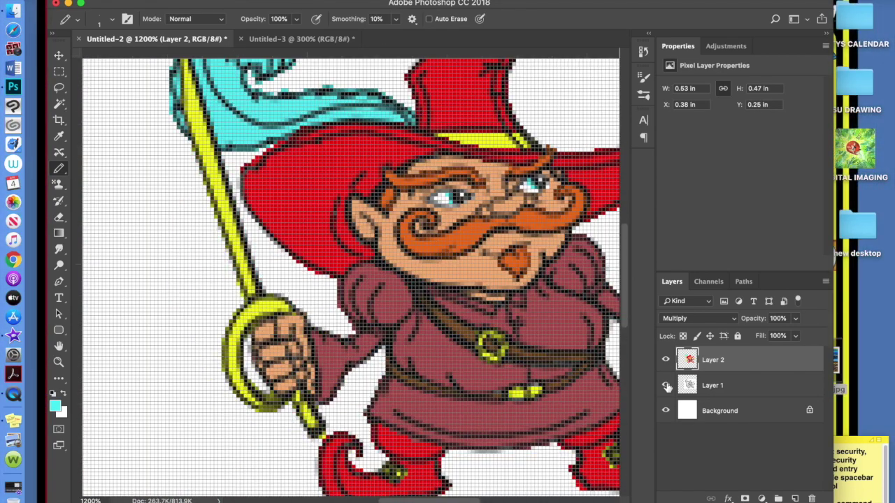
- Add a new layer above the colours and set its blend mode to Overlay
key("alt+shift+super+n")
left_click(698, 318)
left_click(695, 452)
- Shade the face, sword hand, sleeves and tunic on the Overlay layer with a 3-pixel black pencil
key("d")
key("bracketright")
key("bracketright")
left_click_drag(334, 211, 365, 256)
mouse_move(332, 375)
left_mouse_down()
mouse_move(556, 365)
mouse_move(572, 300)
left_mouse_up()
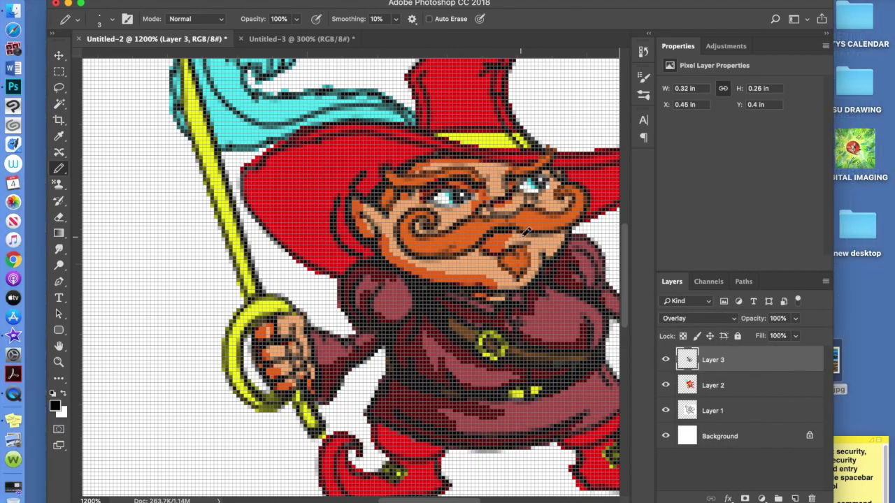
- Paint black shading along the outstretched arm and the curling hat feather on the same Overlay layer
scroll(494, 406, "right", 7)
left_click_drag(412, 244, 482, 288)
scroll(448, 267, "left", 6)
scroll(448, 267, "up", 4)
left_click_drag(377, 235, 183, 189)
left_click_drag(213, 122, 210, 189)
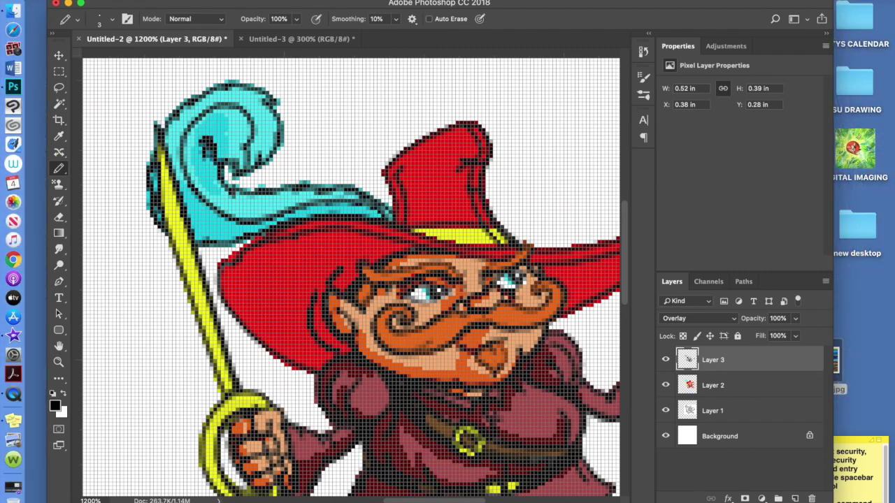
- Soften the black shading layer with a blur filter
left_click(324, 1)
left_click_drag(724, 268, 715, 268)
left_click(863, 101)
key("super+minus")
- Add a second Overlay layer above the shading and paint white highlights on the nose, forehead, cheeks and chin
key("alt+shift+super+n")
key("x")
key("super+plus")
left_click_drag(445, 142, 463, 134)
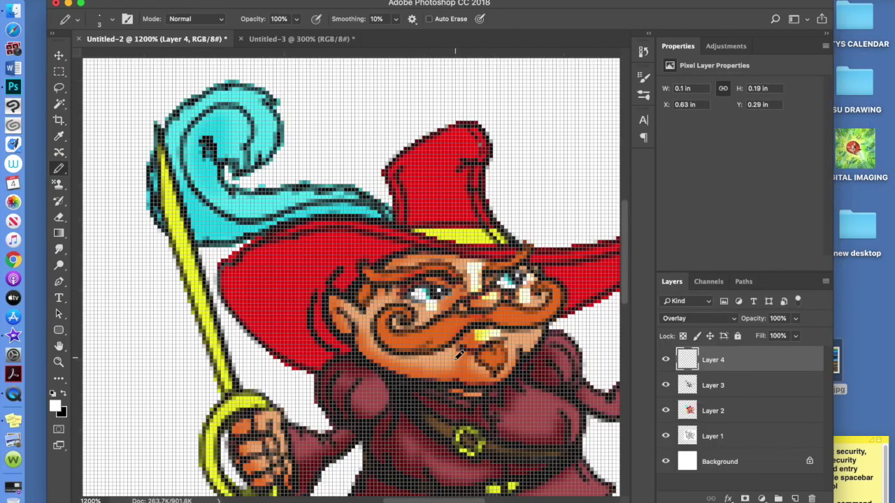
- Paint white highlights on the moustache, ear, both hands, sleeves, tunic and hat feather
scroll(507, 395, "right", 6)
left_click_drag(531, 312, 560, 329)
scroll(419, 315, "left", 5)
left_click_drag(280, 437, 328, 441)
left_click_drag(455, 447, 535, 437)
left_click_drag(202, 119, 238, 140)
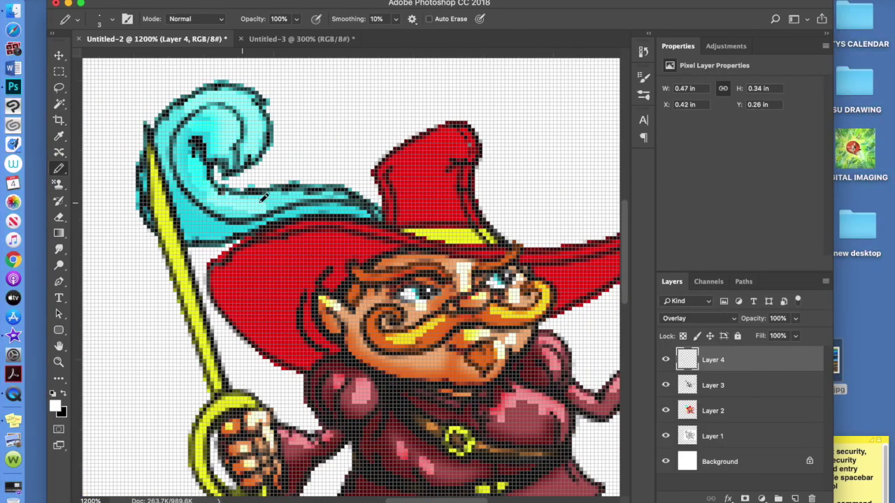
scroll(419, 315, "down", 6)
left_click_drag(514, 381, 588, 357)
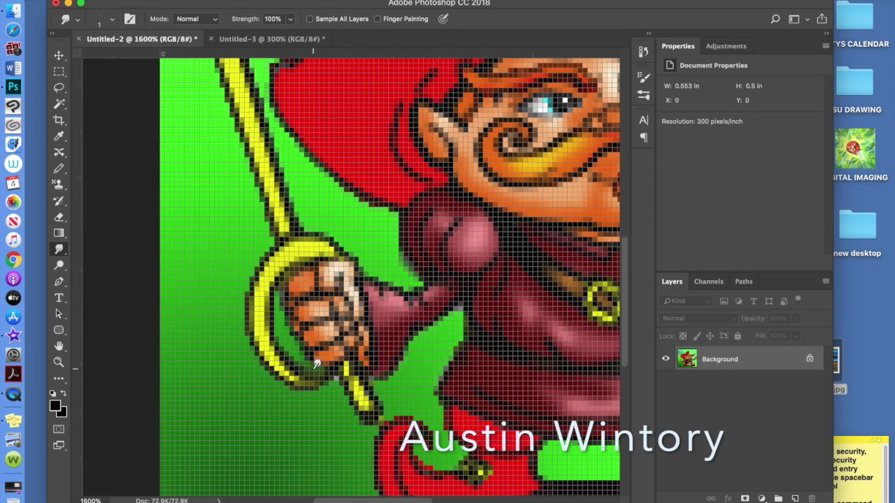
- Paint maroon over the hat brim with a 3-pixel pencil on a new layer in Color blend mode
scroll(423, 446, "down", 3)
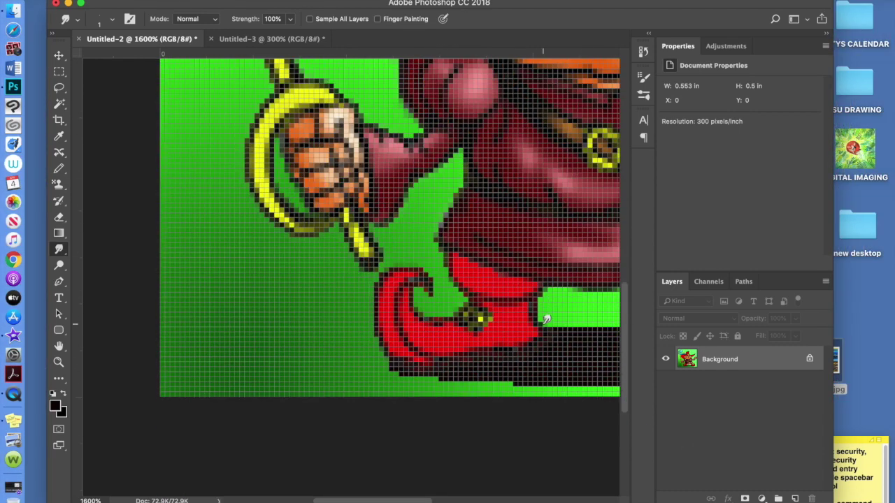
scroll(357, 296, "right", 7)
scroll(626, 261, "up", 3)
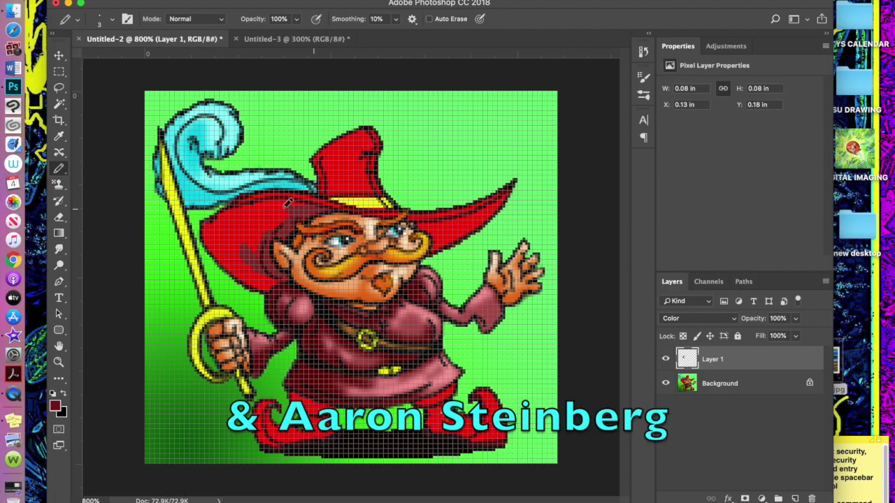
left_click_drag(287, 203, 488, 207)
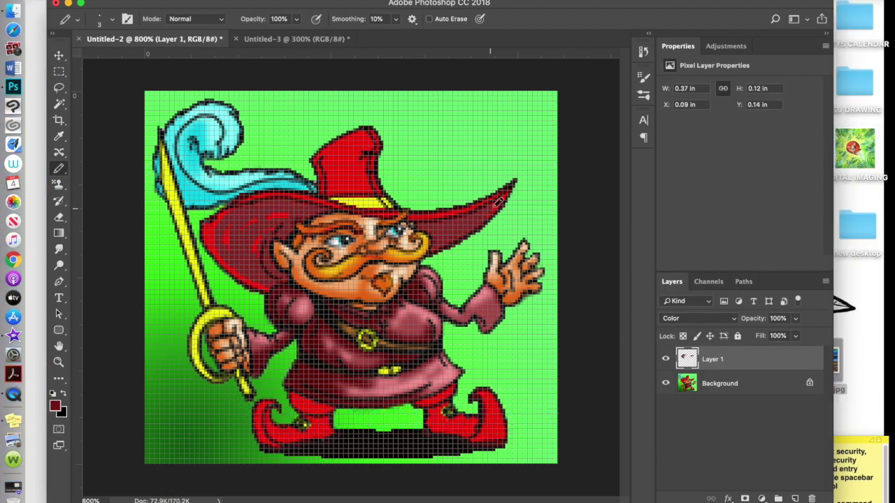